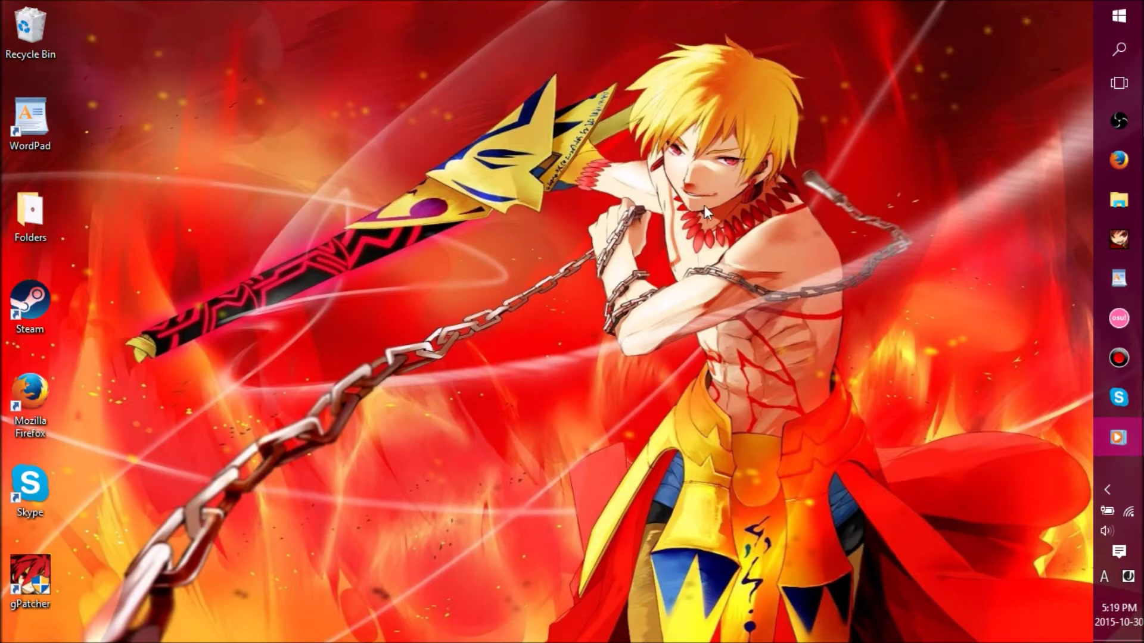
# - Browse the desktop's Folders and games folders to the Elsword shortcut, then close the window
pyautogui.doubleClick(31, 211)
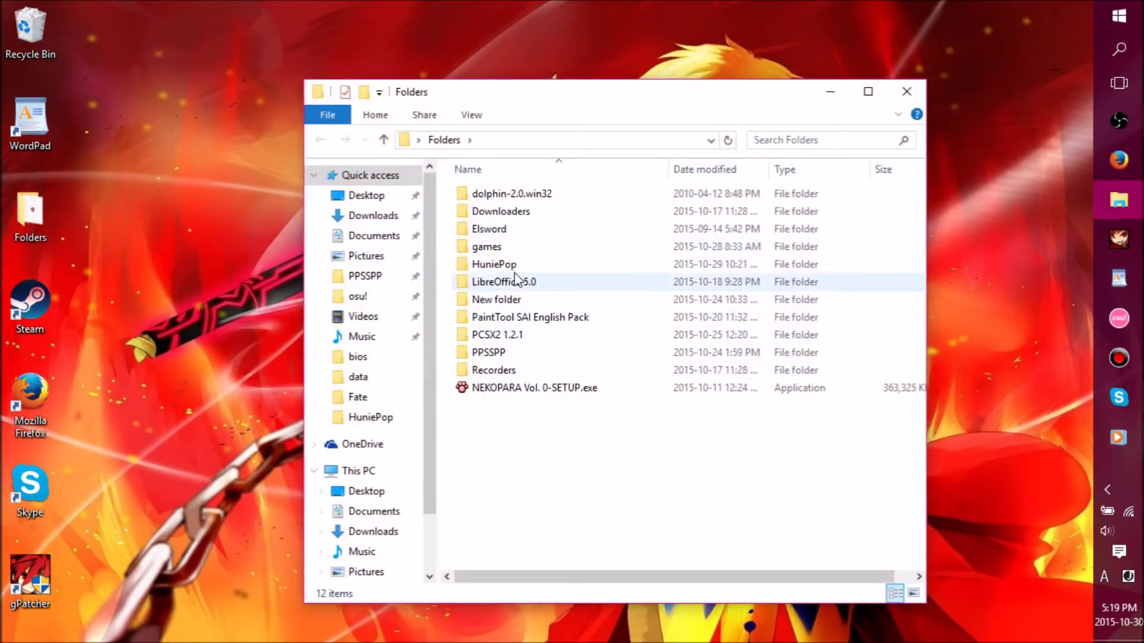
pyautogui.doubleClick(521, 247)
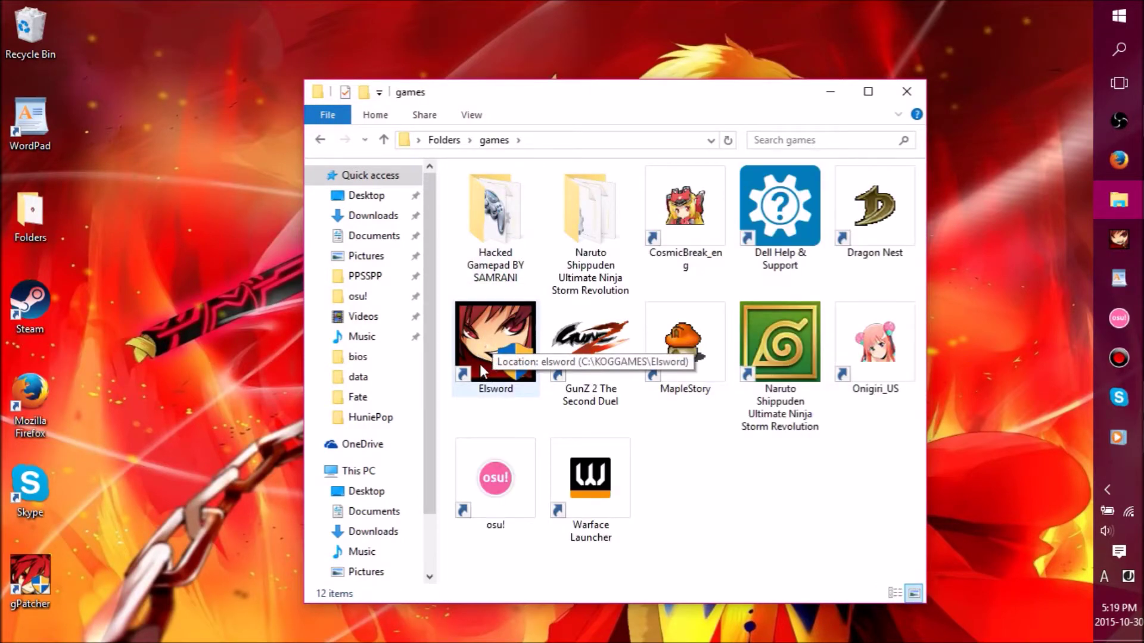
pyautogui.click(504, 358)
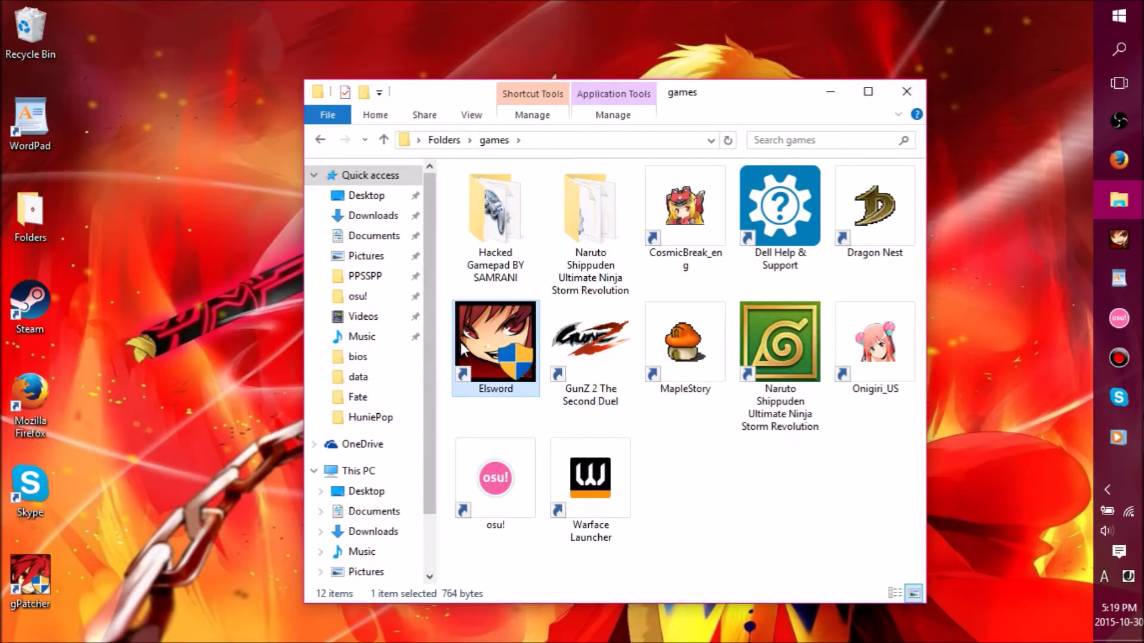
pyautogui.click(906, 91)
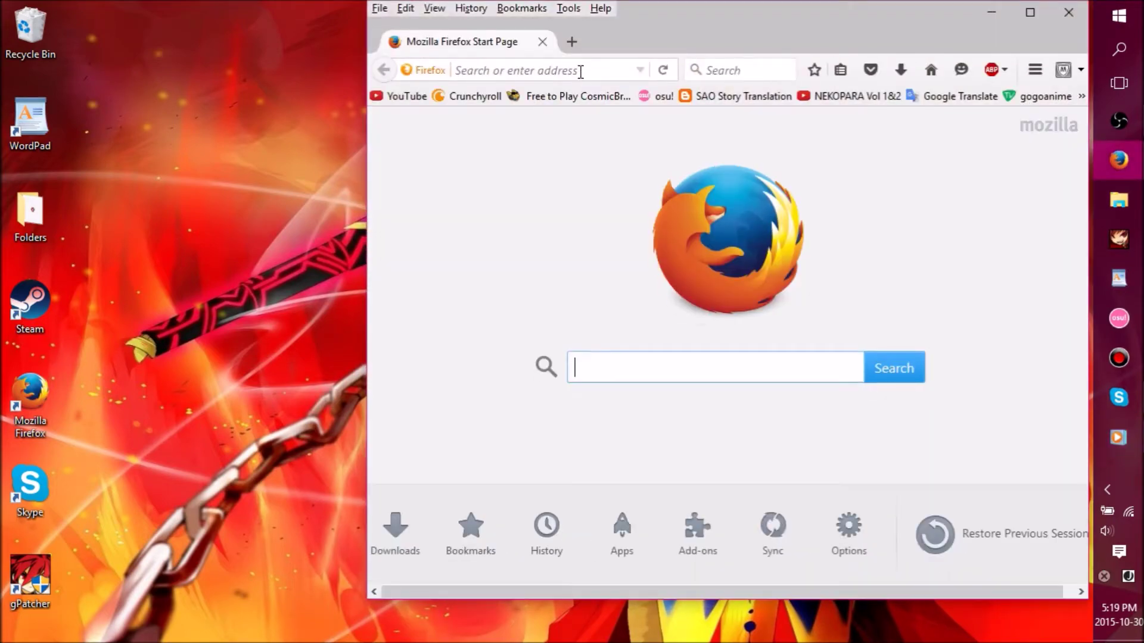
# - Load elswordonline.com in Firefox's address bar
pyautogui.click(580, 70)
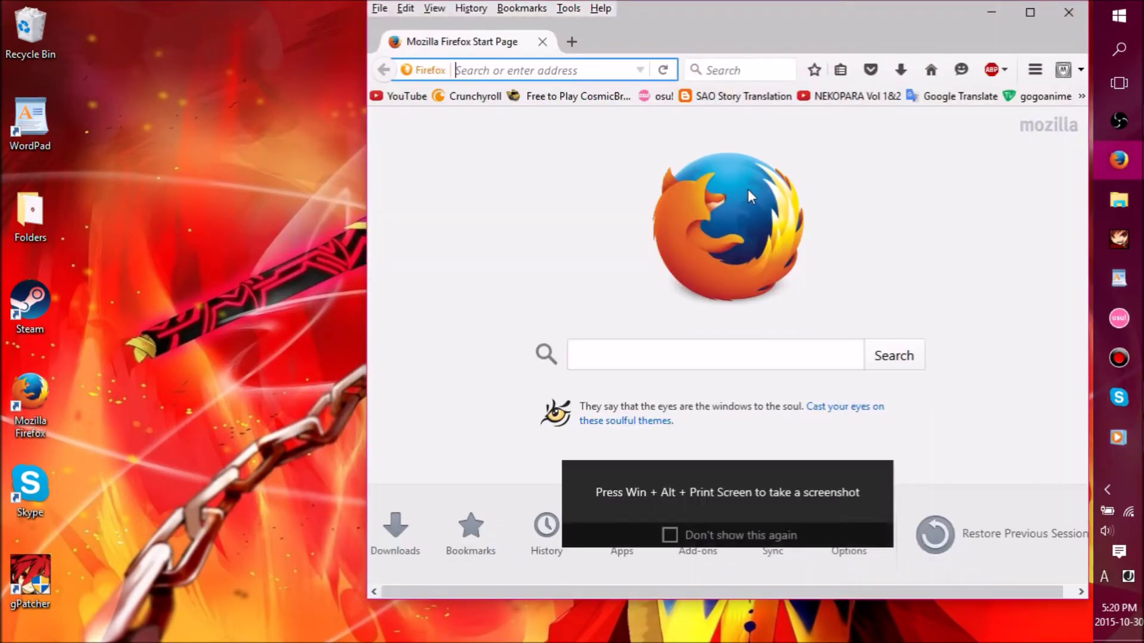
pyautogui.write('elswordonline.com/')
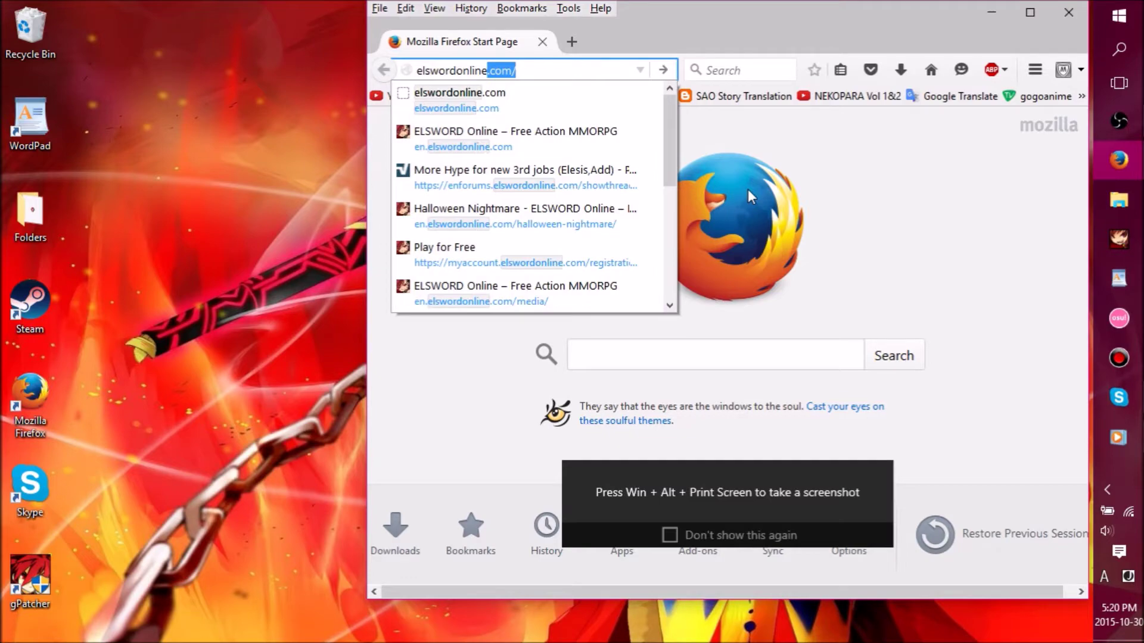
pyautogui.press('Return')
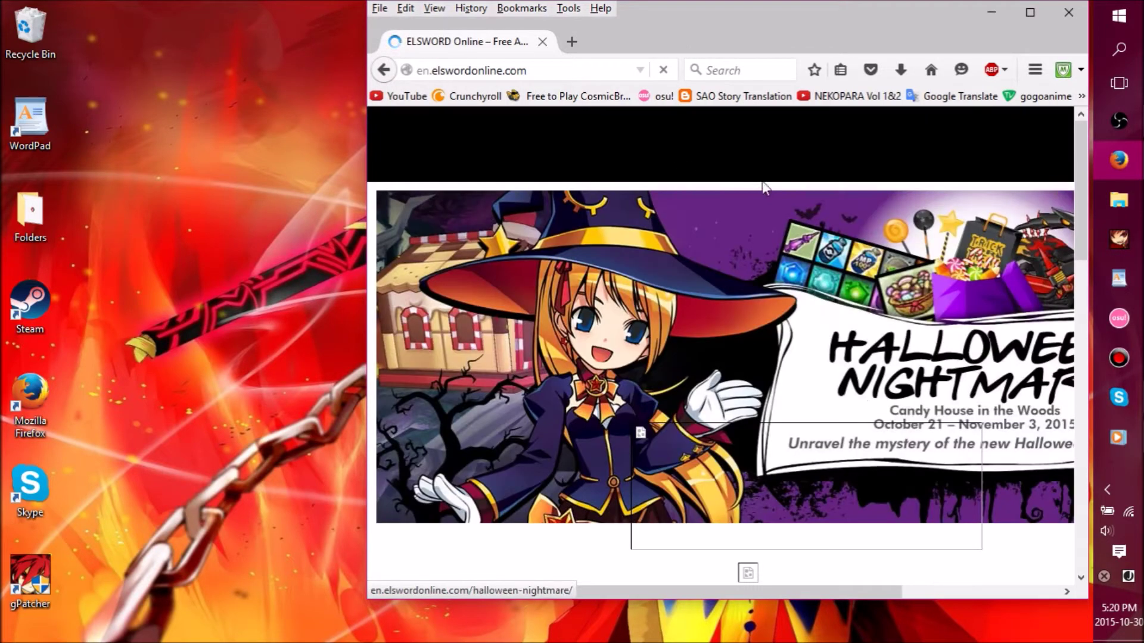
# - Maximize Firefox to look over the Elsword Online homepage, then restore and lower the window
pyautogui.click(1029, 13)
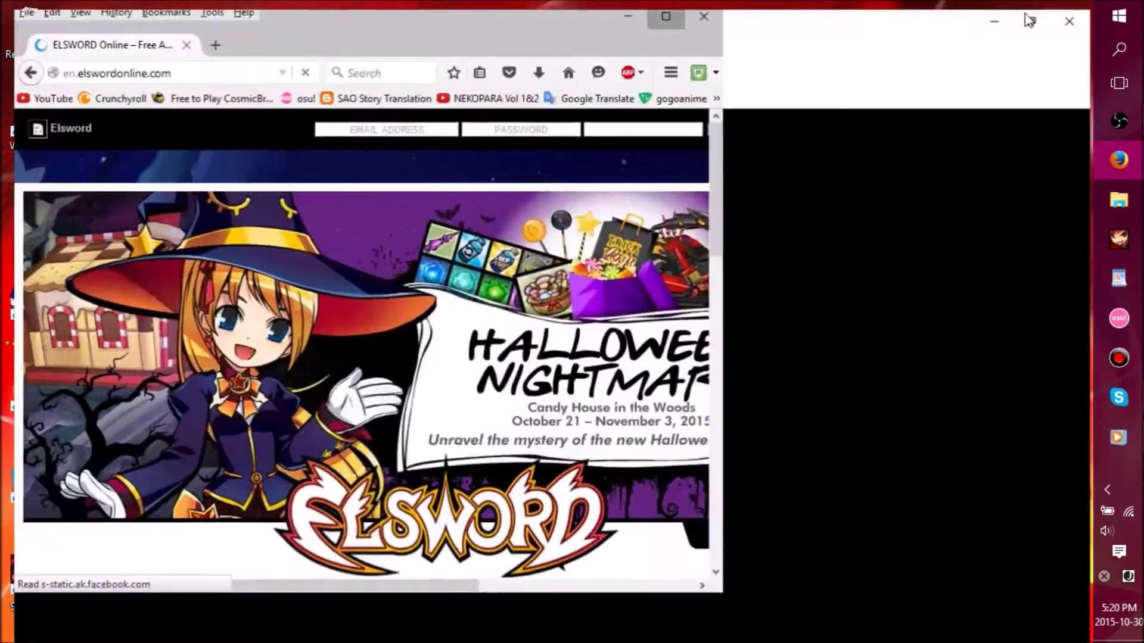
pyautogui.scroll(-5, 743, 284)
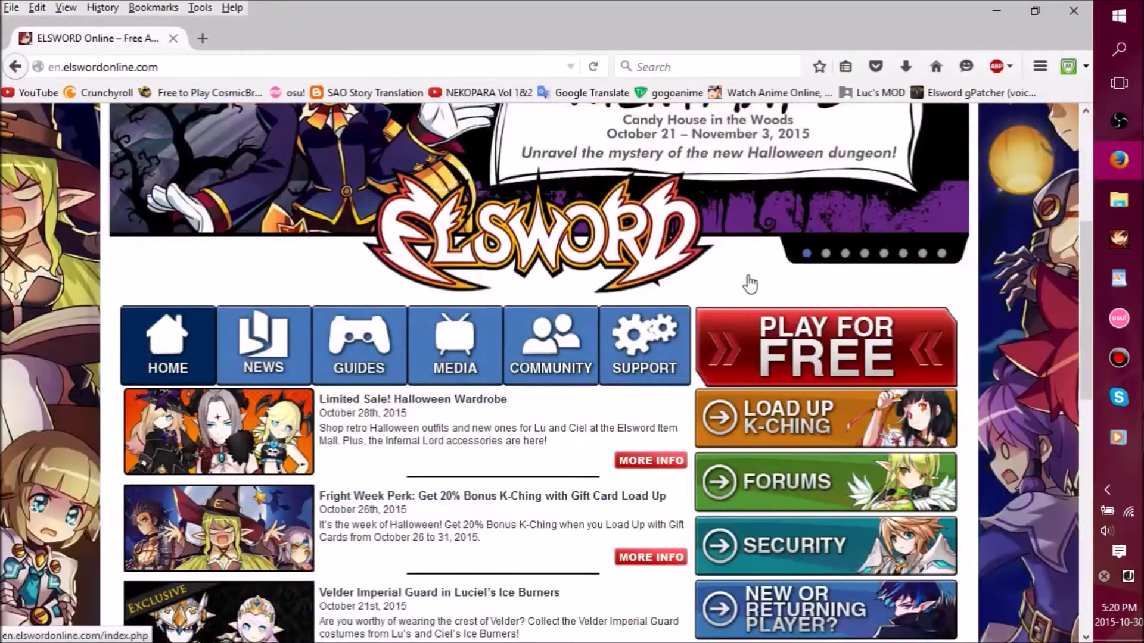
pyautogui.scroll(5, 745, 284)
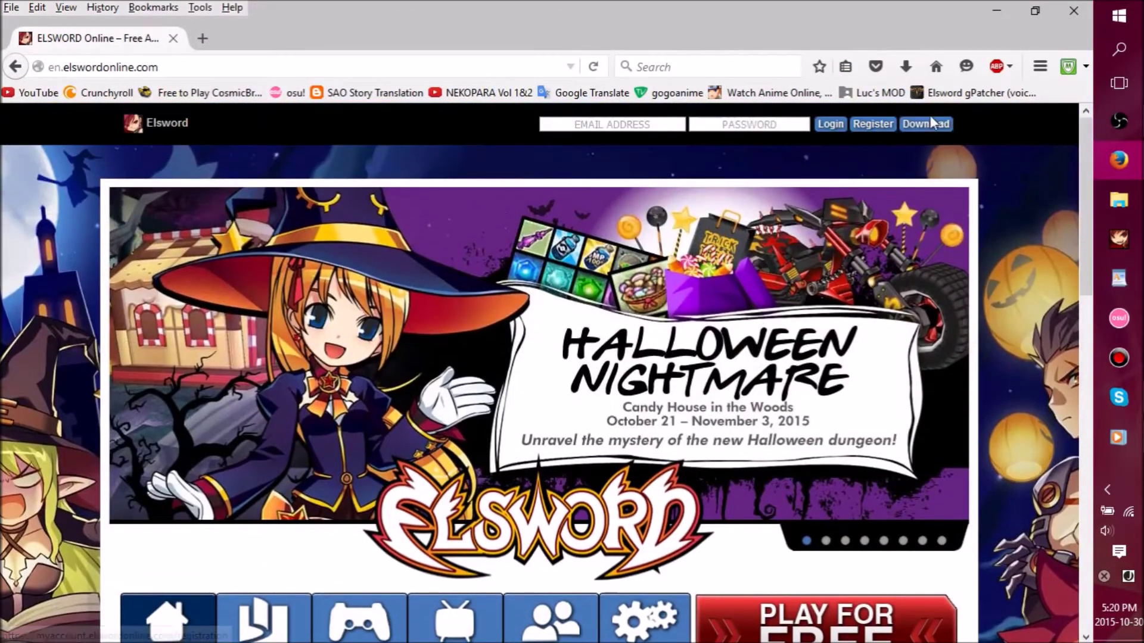
pyautogui.scroll(-5, 934, 128)
pyautogui.scroll(5, 933, 119)
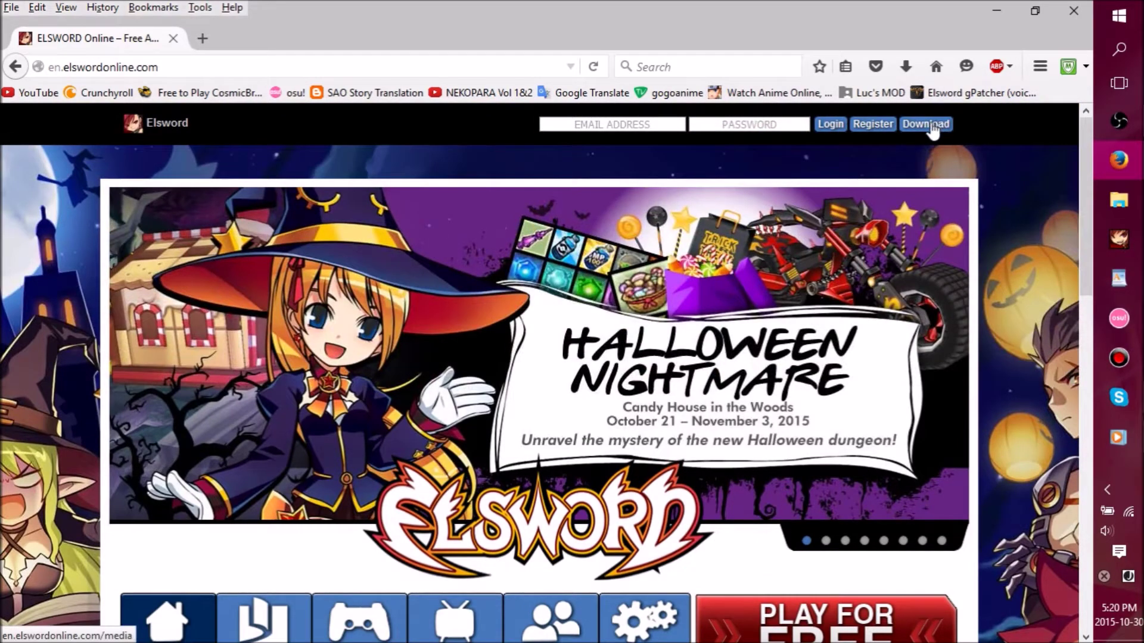
pyautogui.scroll(-5, 437, 262)
pyautogui.scroll(5, 437, 262)
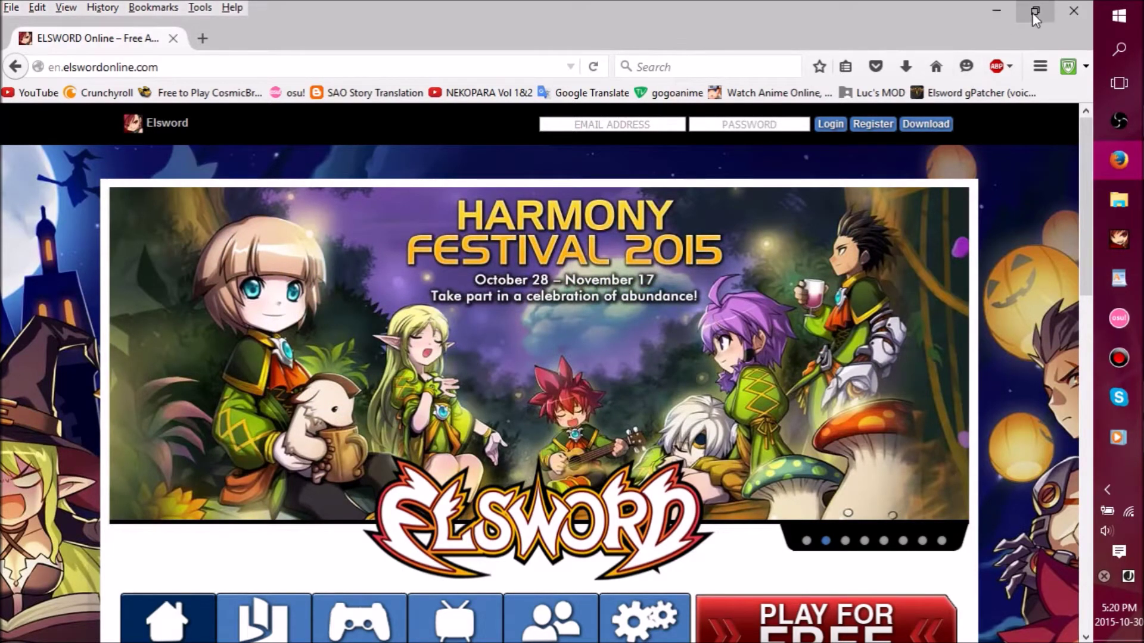
pyautogui.click(1032, 13)
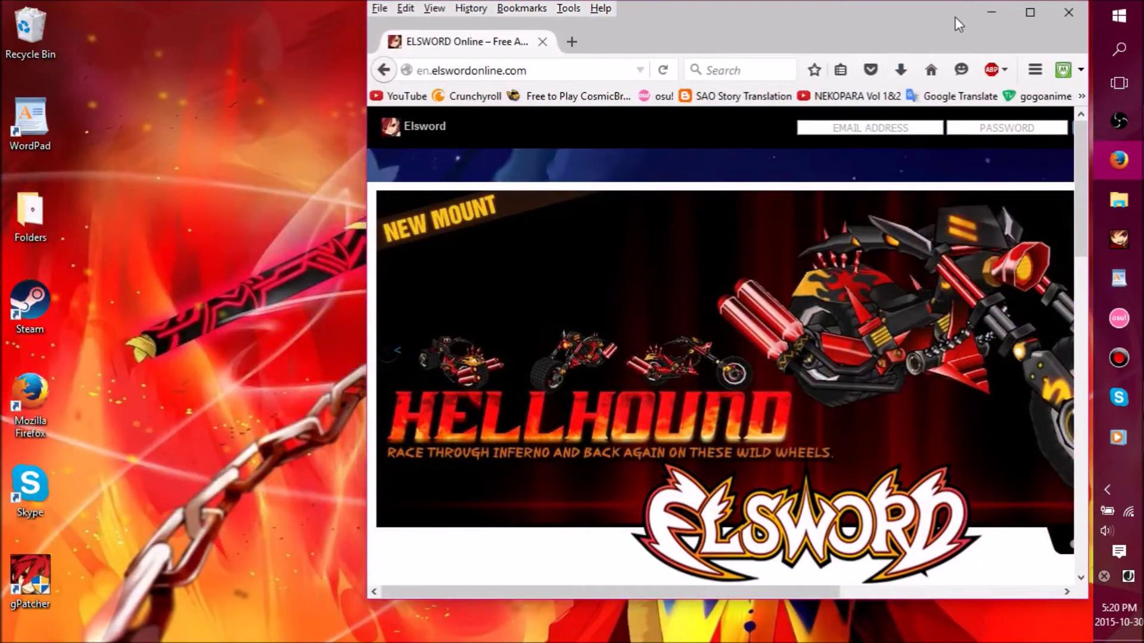
pyautogui.moveTo(945, 19); pyautogui.dragTo(949, 41)
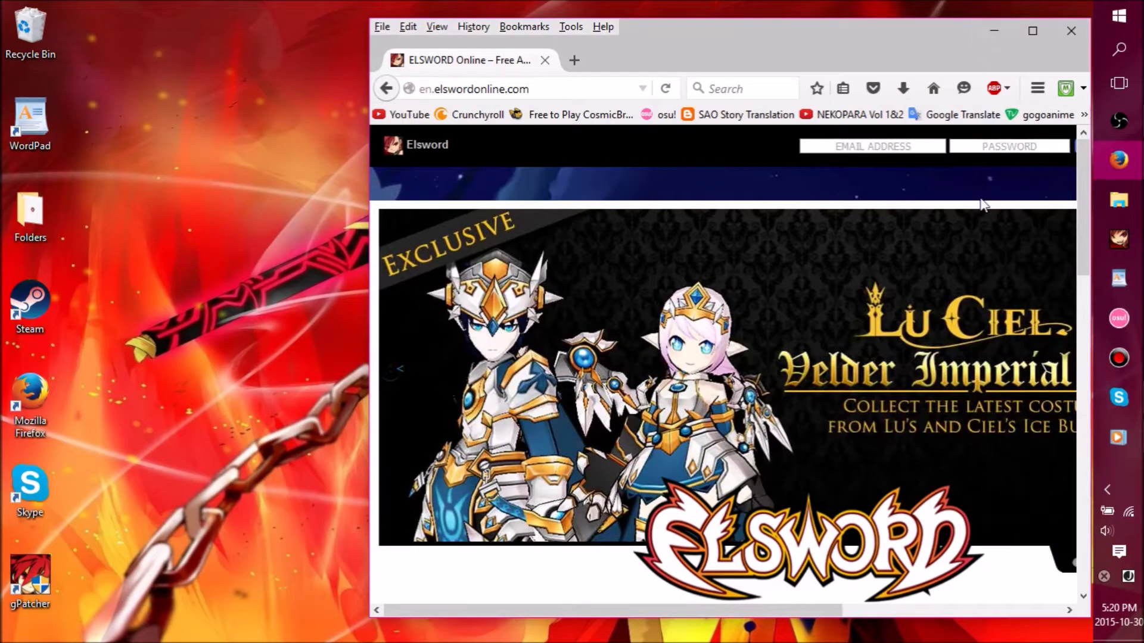
# - Move the gPatcher desktop shortcut beside the browser and show the overflow bookmarks
pyautogui.click(1085, 116)
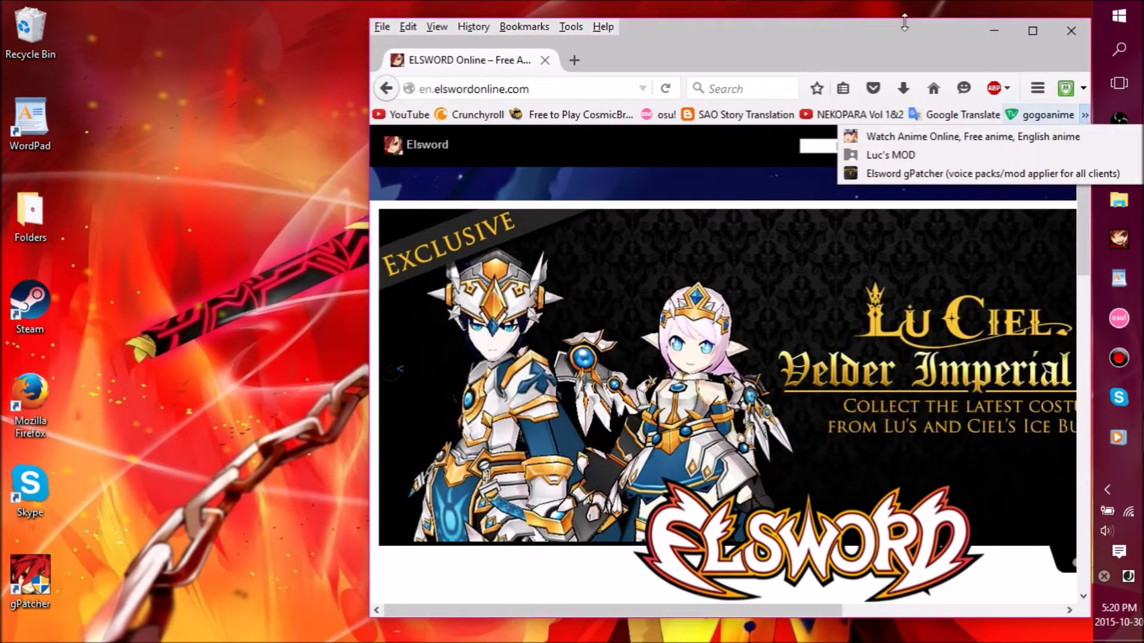
pyautogui.click(639, 141)
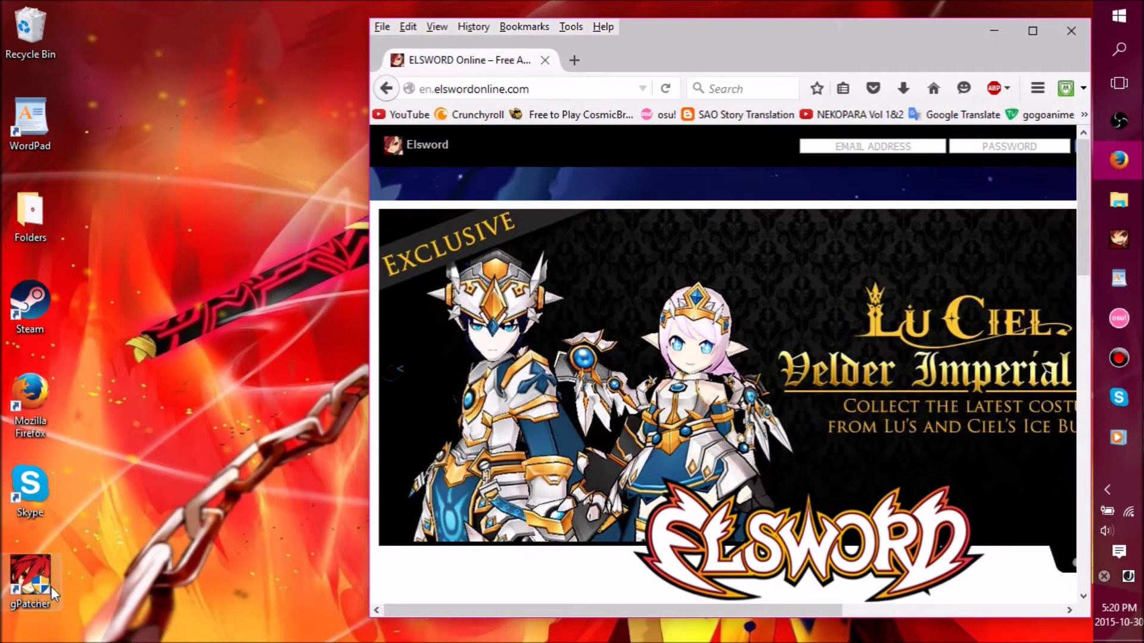
pyautogui.moveTo(31, 606); pyautogui.dragTo(288, 342)
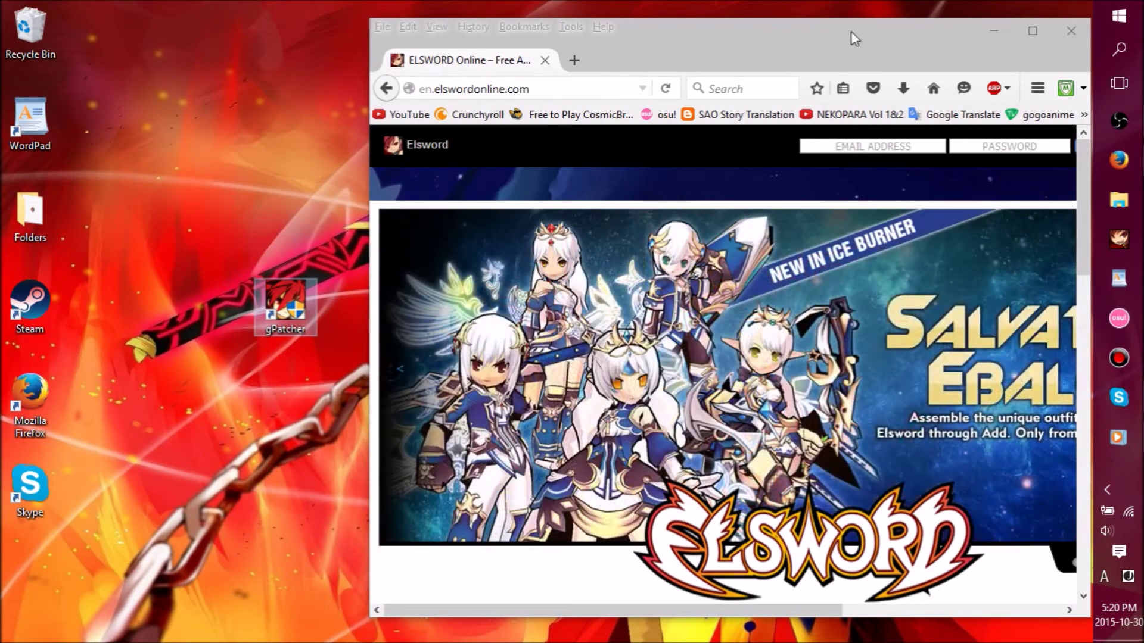
pyautogui.click(1084, 115)
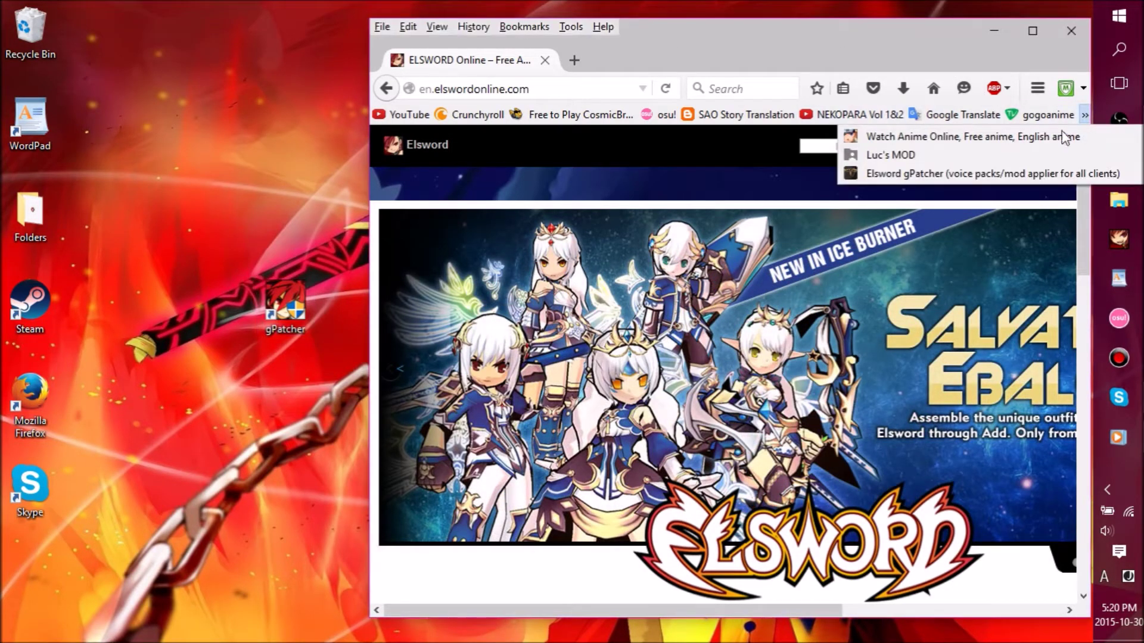
# - Open the Elsword gPatcher thread on elitepvpers and read through its setup and voice-mod guides to the Download section
pyautogui.click(1006, 174)
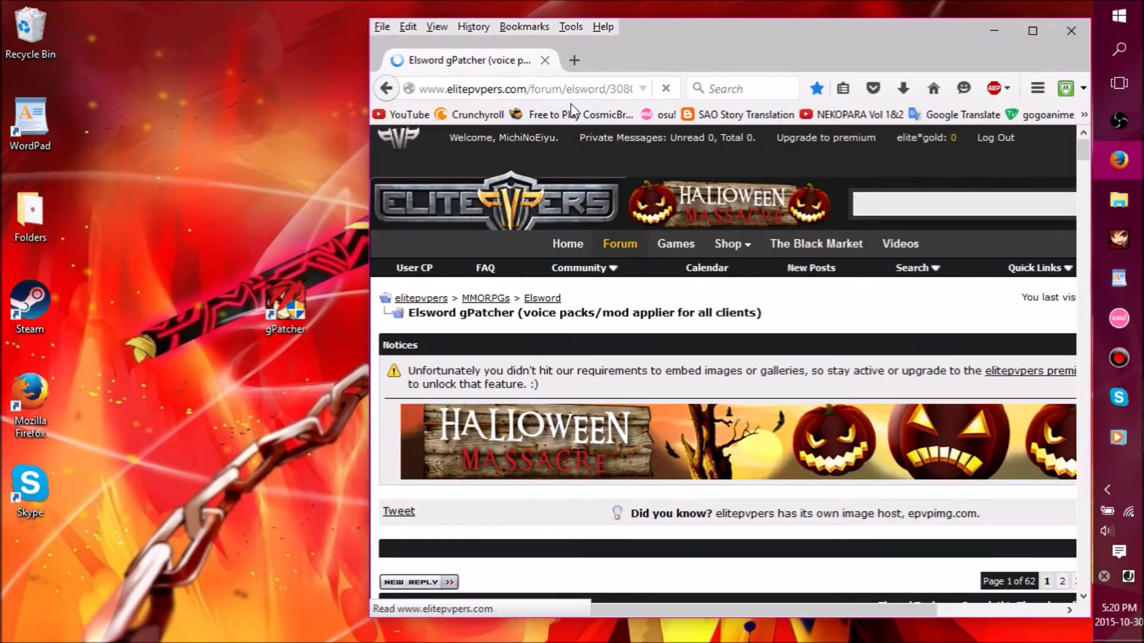
pyautogui.scroll(-5, 733, 250)
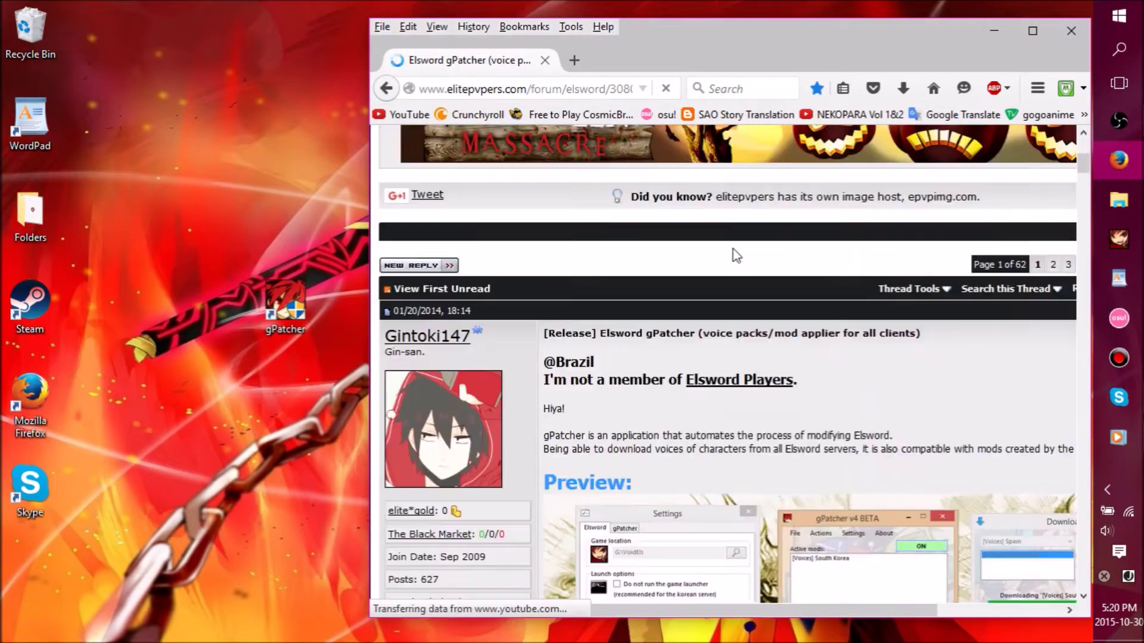
pyautogui.scroll(-3, 733, 250)
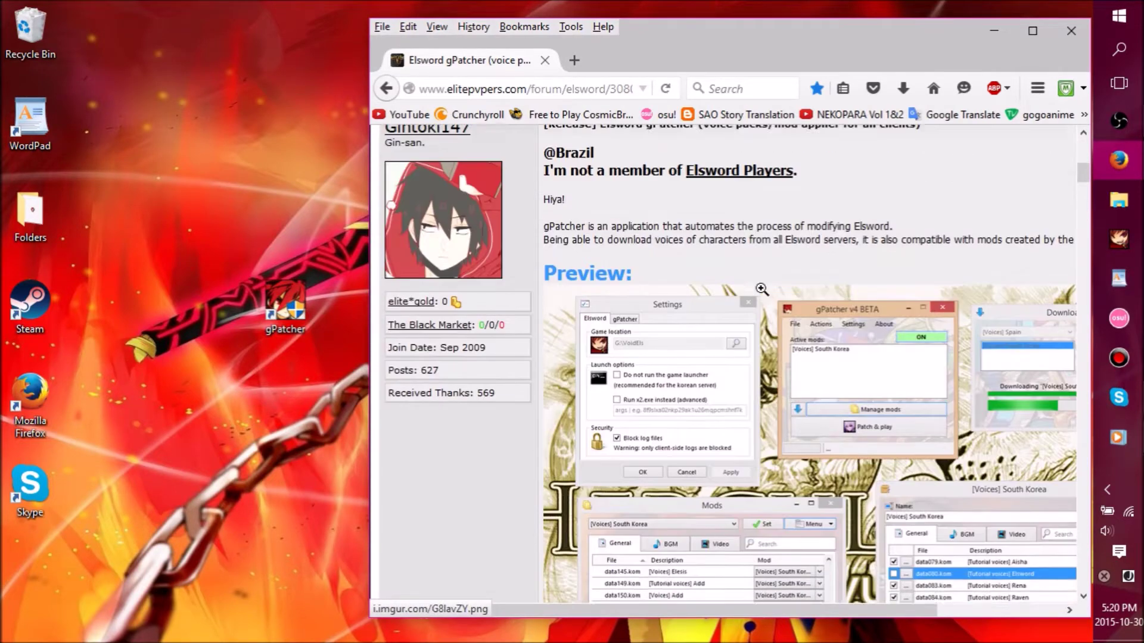
pyautogui.scroll(2, 762, 289)
pyautogui.scroll(-5, 769, 295)
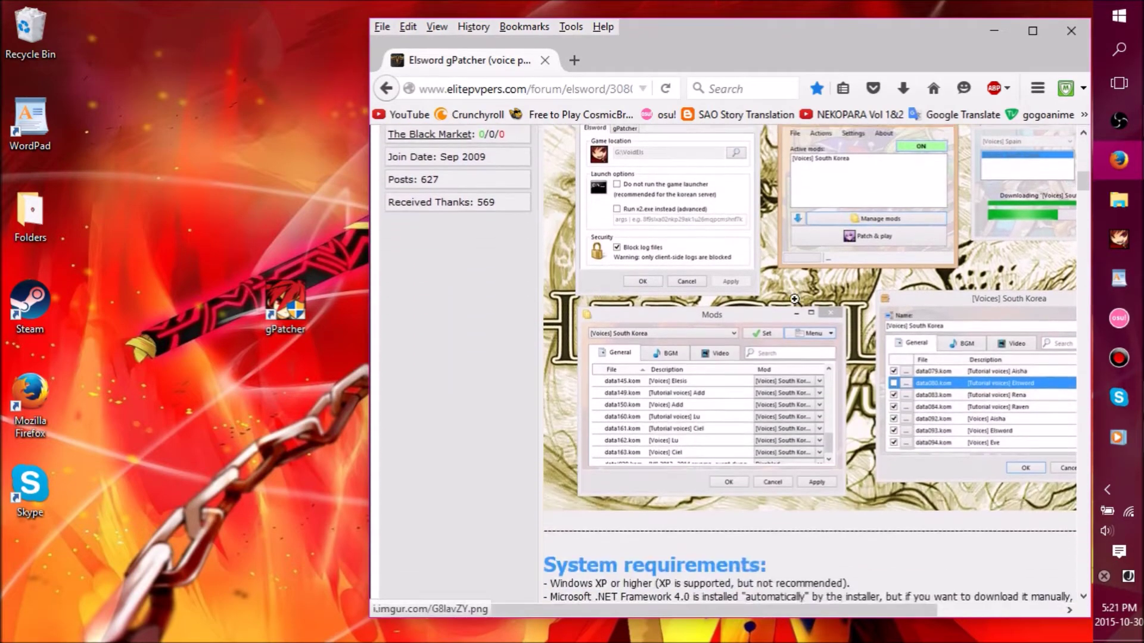
pyautogui.scroll(-5, 795, 300)
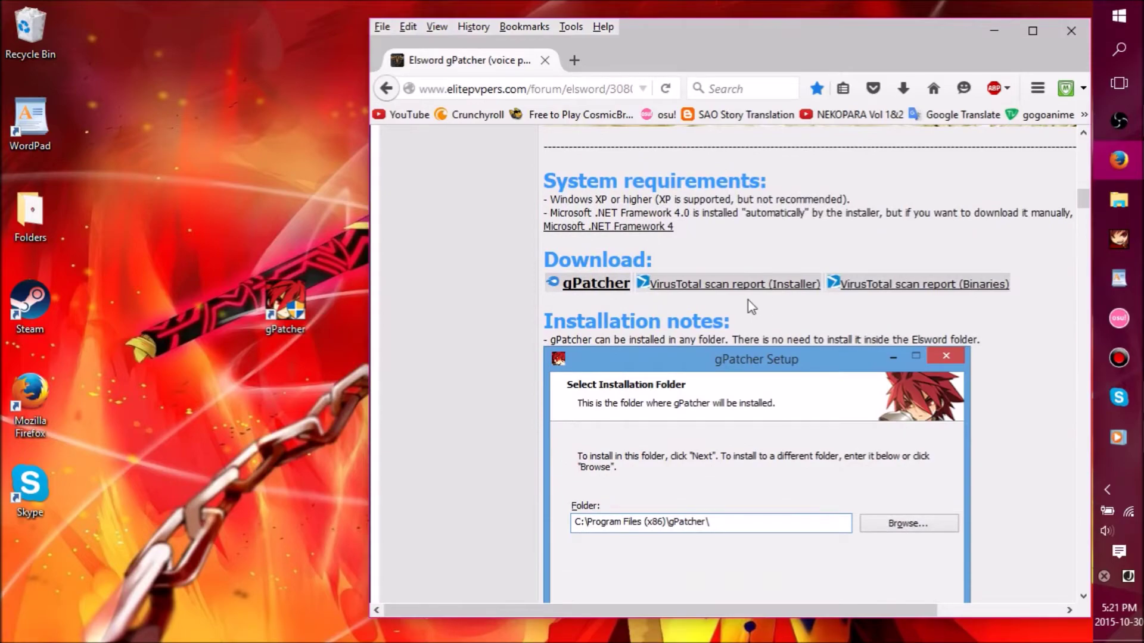
pyautogui.scroll(10, 644, 334)
pyautogui.scroll(-10, 674, 330)
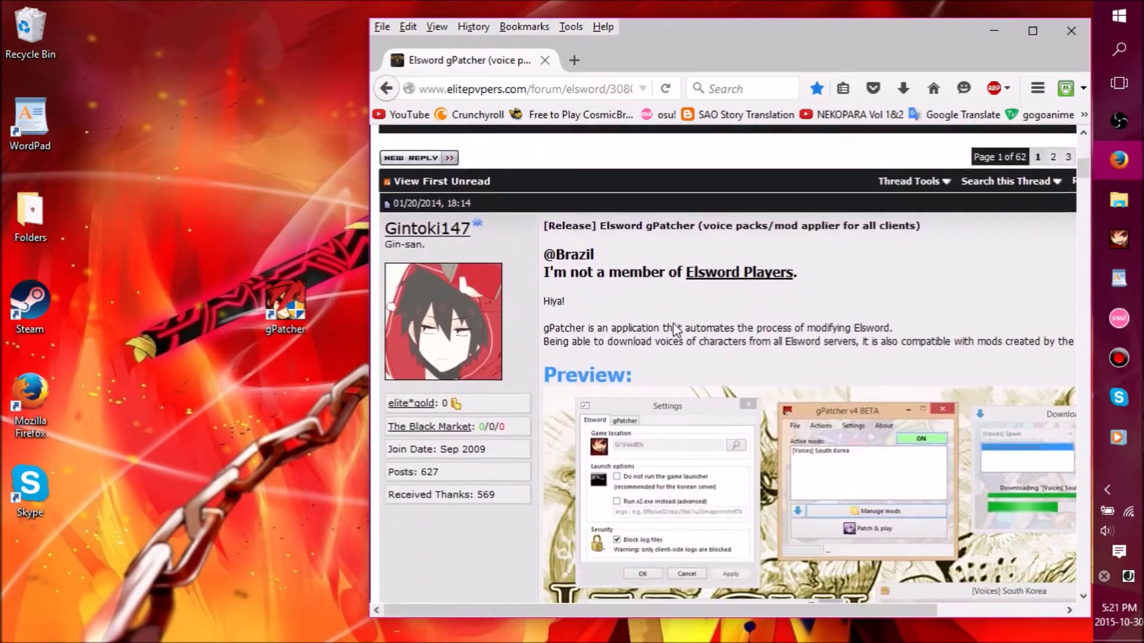
pyautogui.scroll(-10, 720, 283)
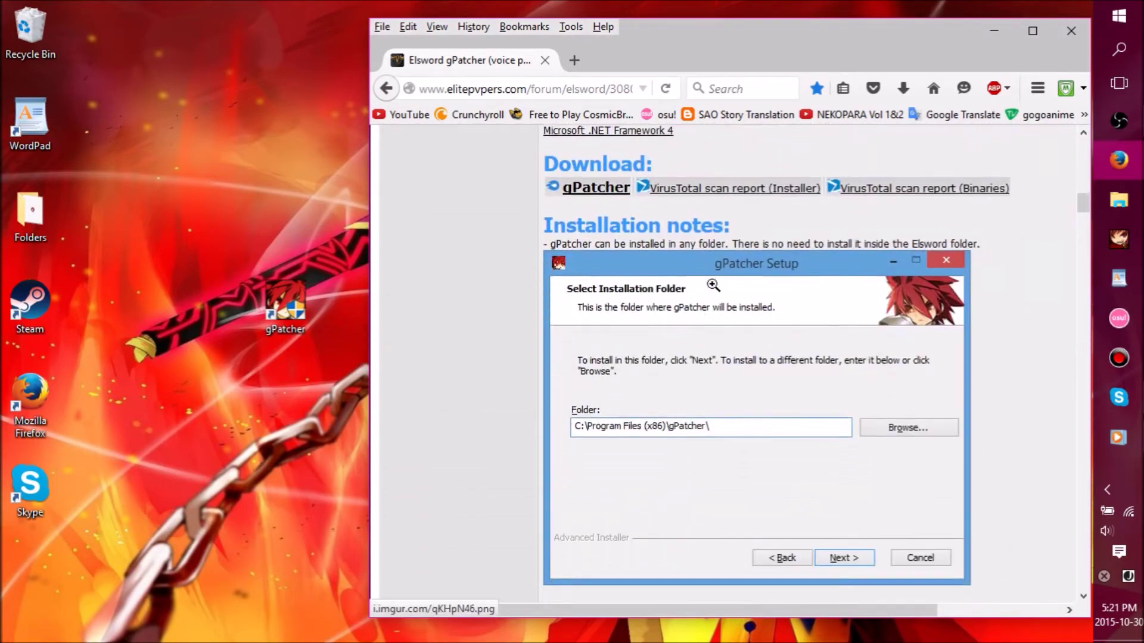
pyautogui.scroll(10, 723, 293)
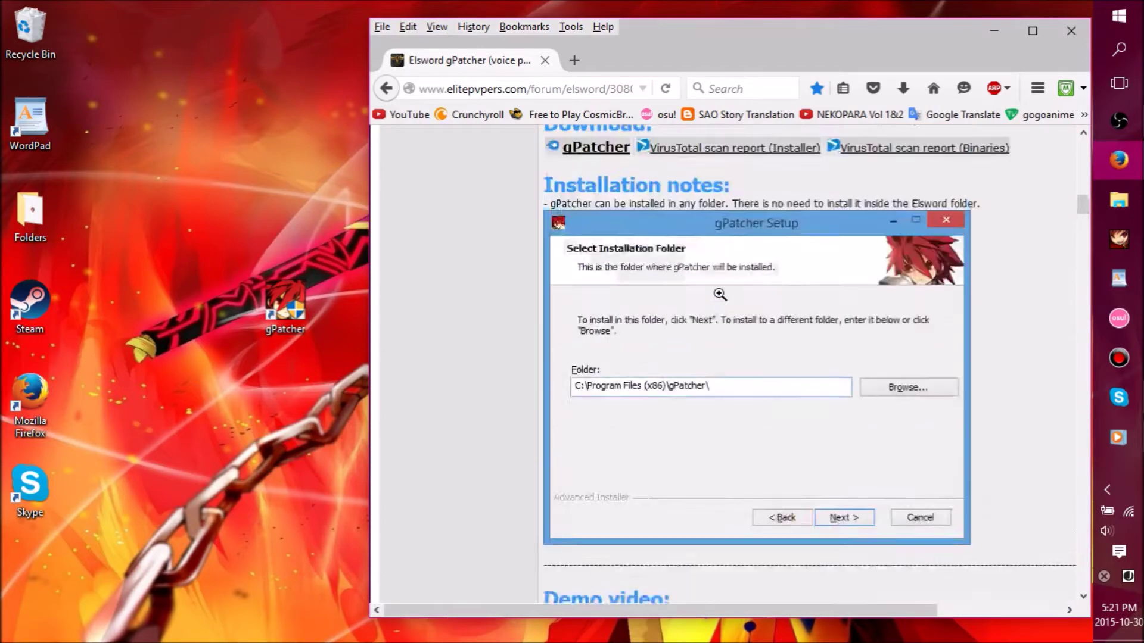
pyautogui.scroll(-4, 820, 334)
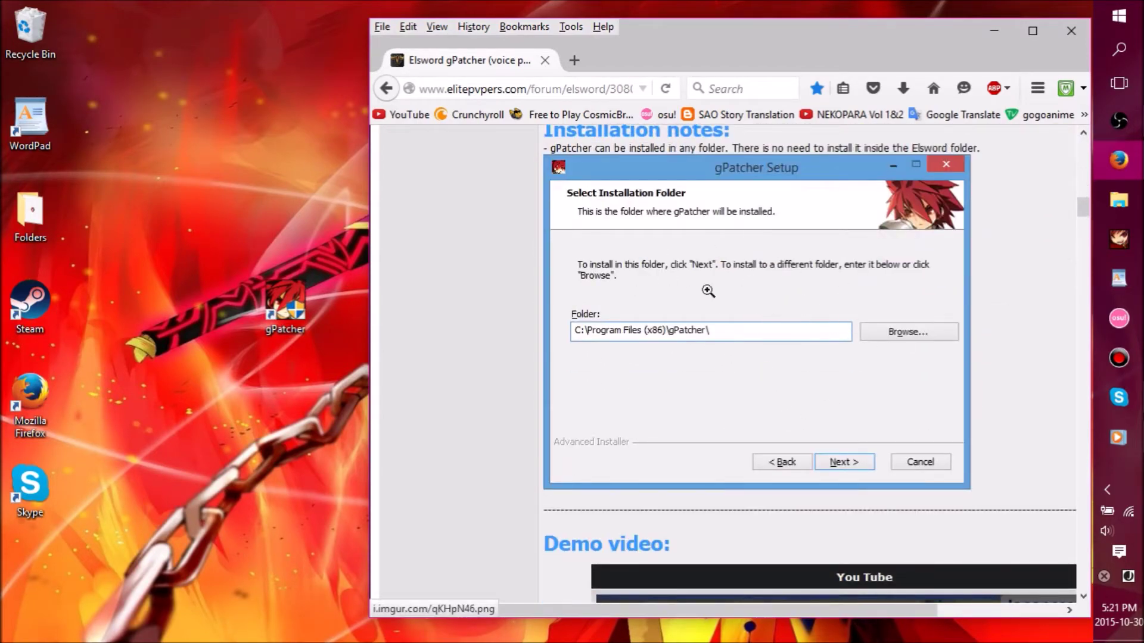
pyautogui.scroll(-6, 728, 337)
pyautogui.scroll(-6, 731, 344)
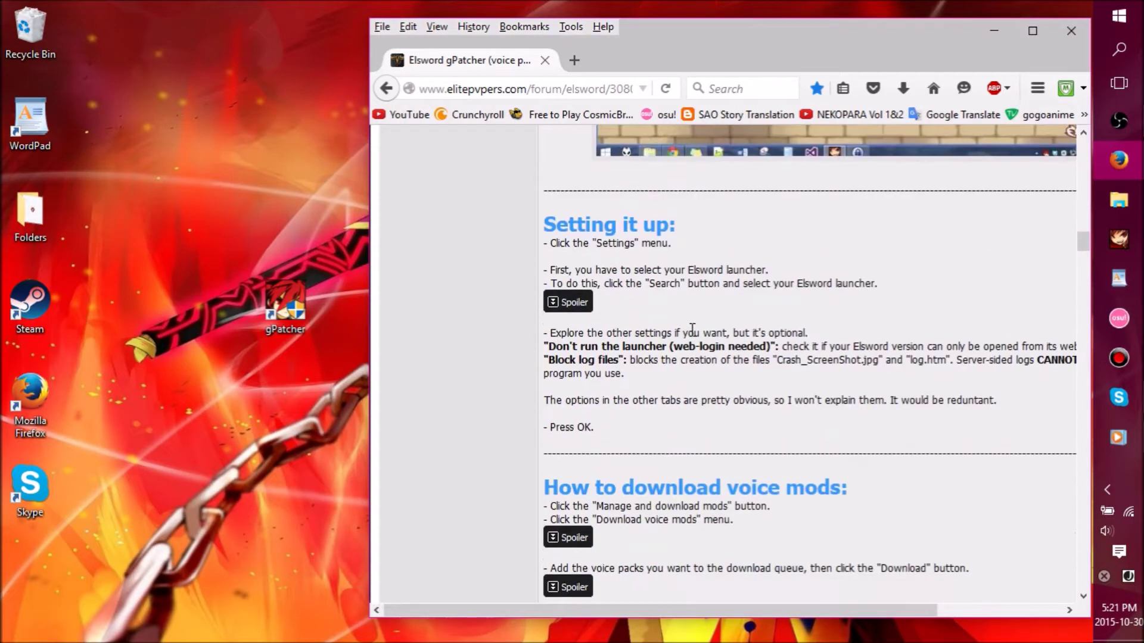
pyautogui.scroll(-5, 689, 331)
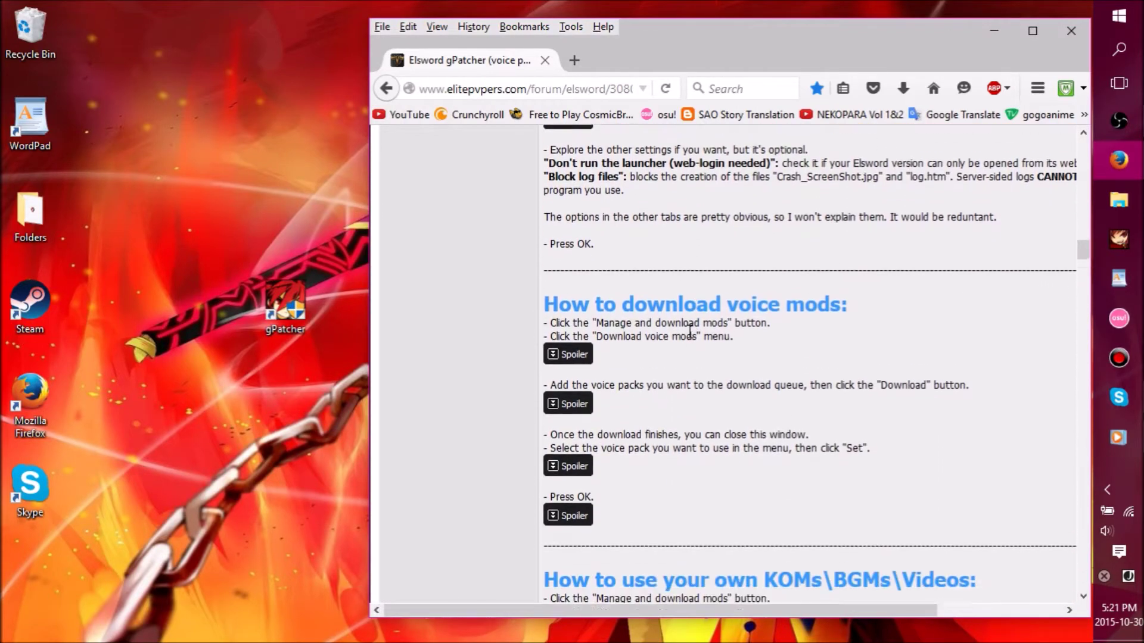
pyautogui.scroll(-3, 688, 337)
pyautogui.scroll(-4, 688, 337)
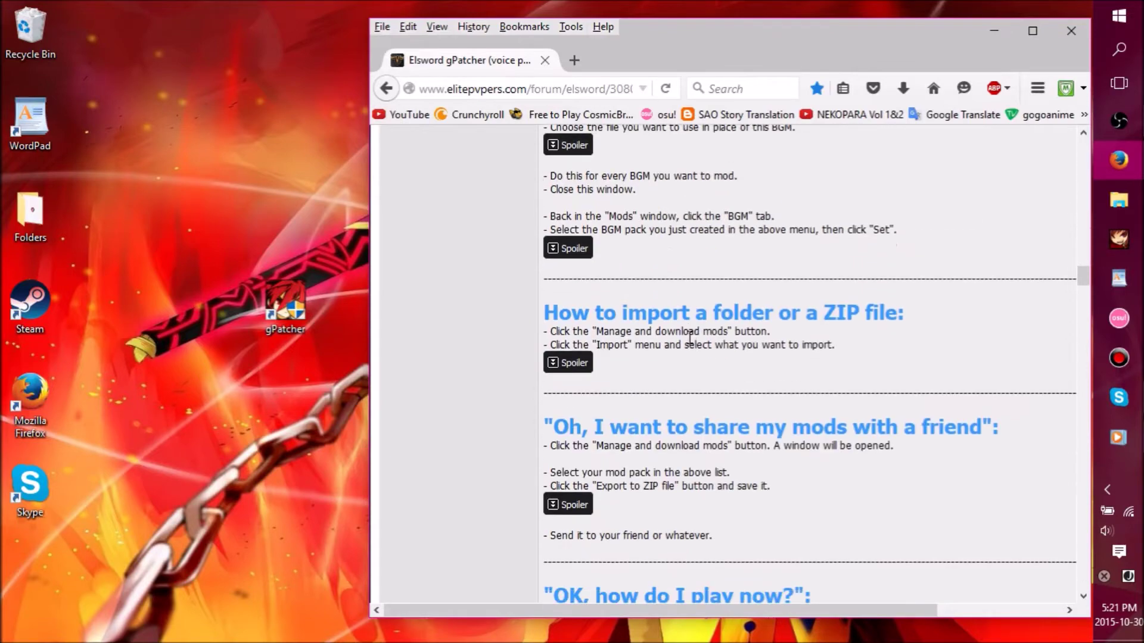
pyautogui.scroll(15, 685, 344)
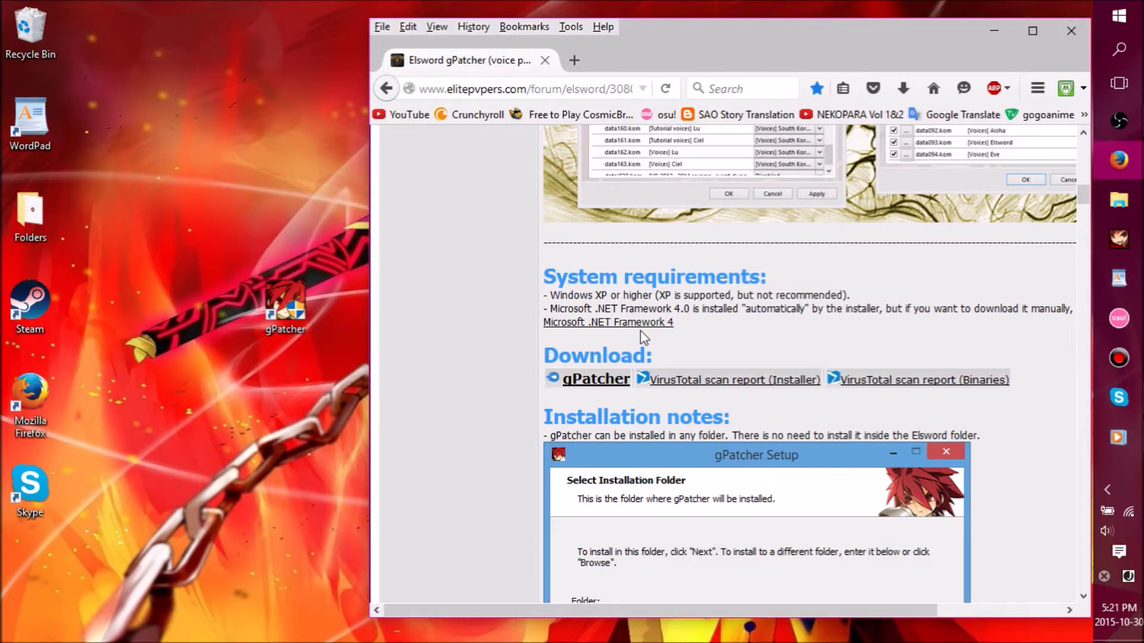
# - Open the Elsword folder holding gPatcher 4.1 BETA Installer.exe from Firefox's download history
pyautogui.click(903, 88)
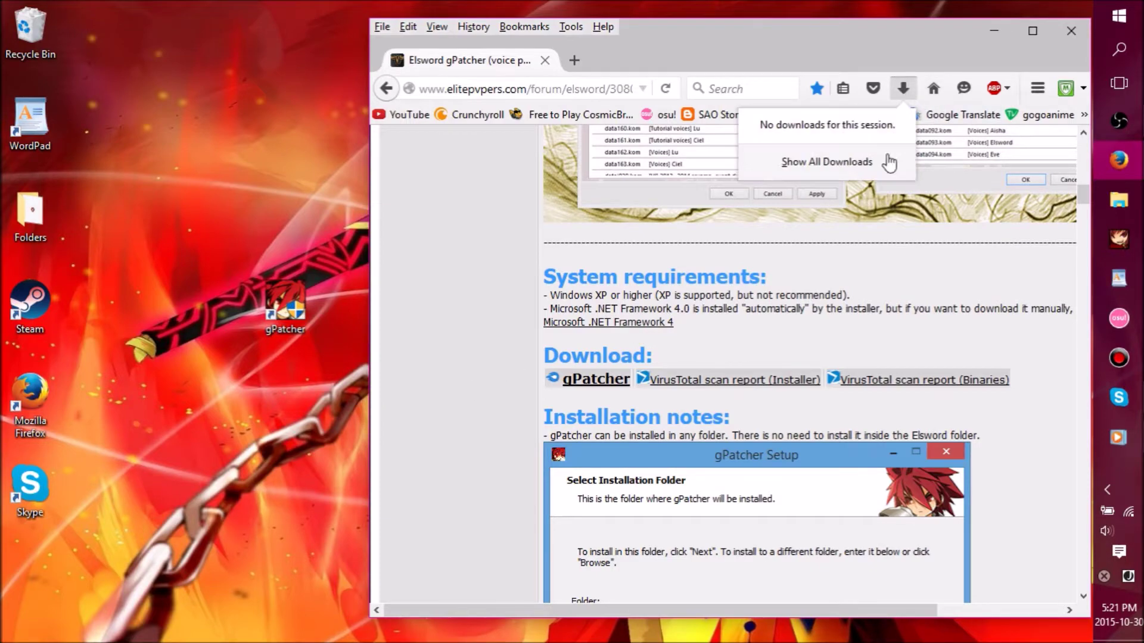
pyautogui.click(876, 168)
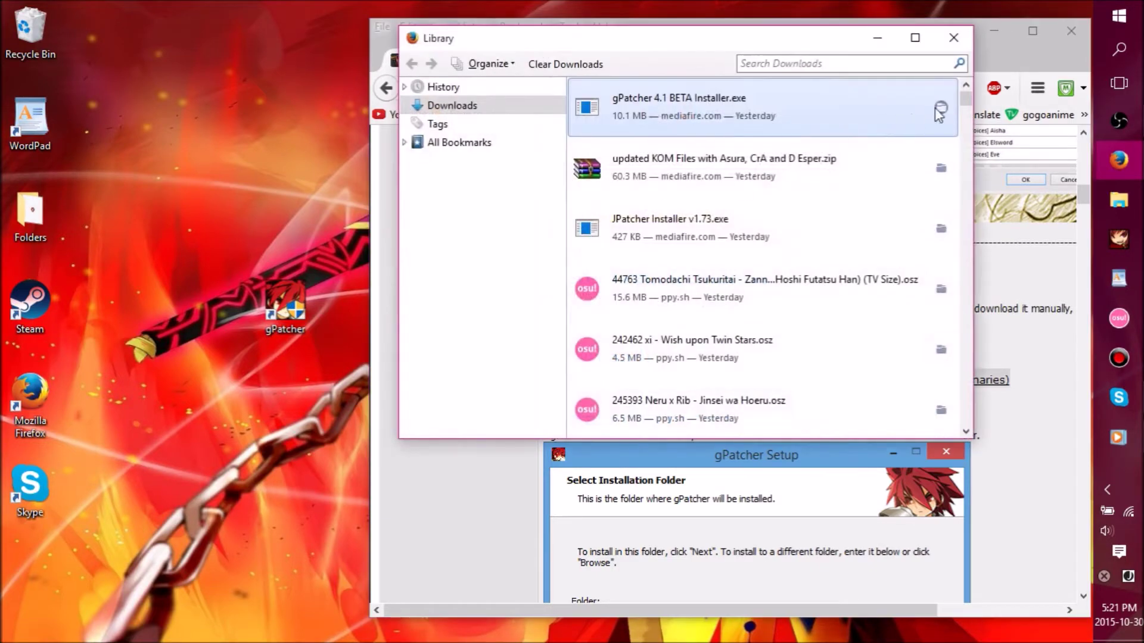
pyautogui.click(940, 111)
pyautogui.click(954, 38)
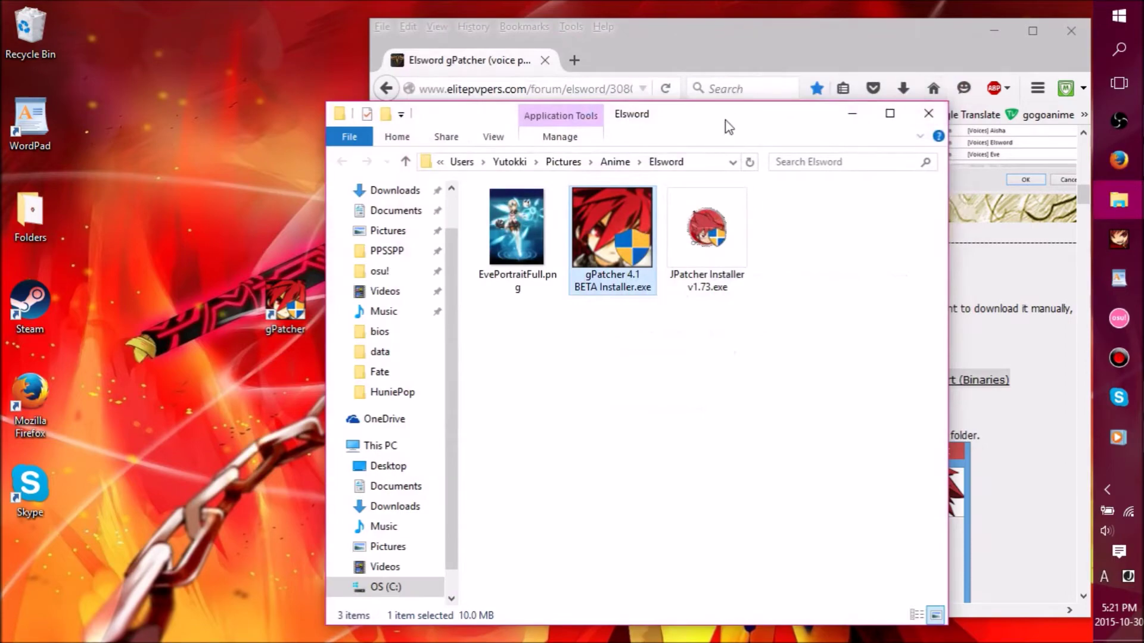
pyautogui.moveTo(728, 126); pyautogui.dragTo(544, 62)
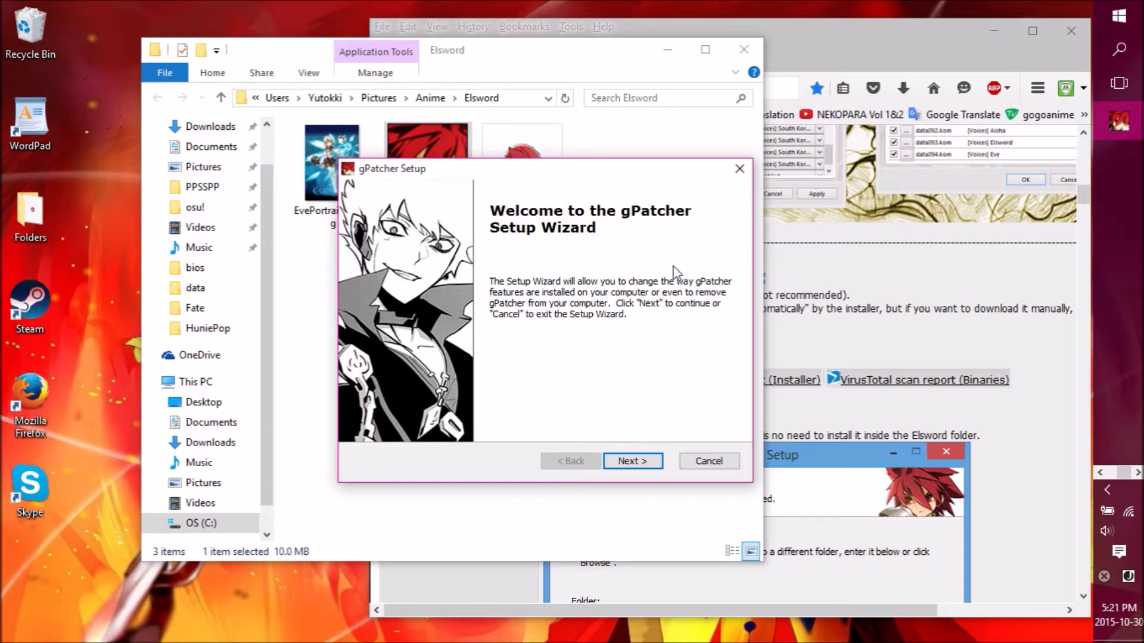
# - Step past the gPatcher Setup welcome page, cancel and confirm, finish the wizard, and close Explorer
pyautogui.moveTo(657, 165); pyautogui.dragTo(661, 53)
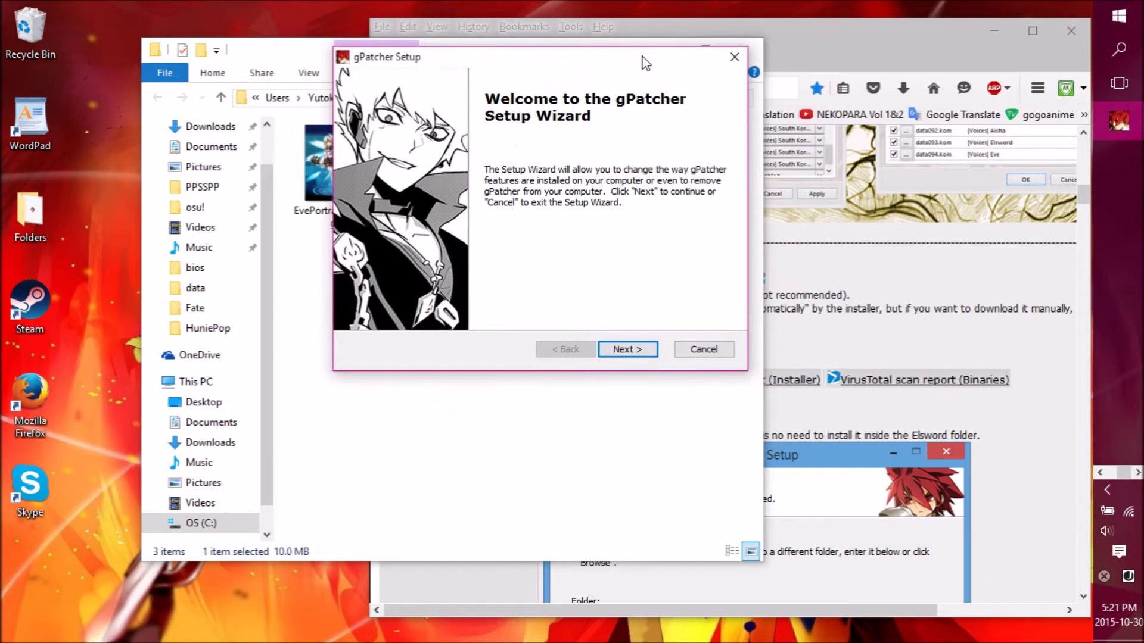
pyautogui.click(625, 349)
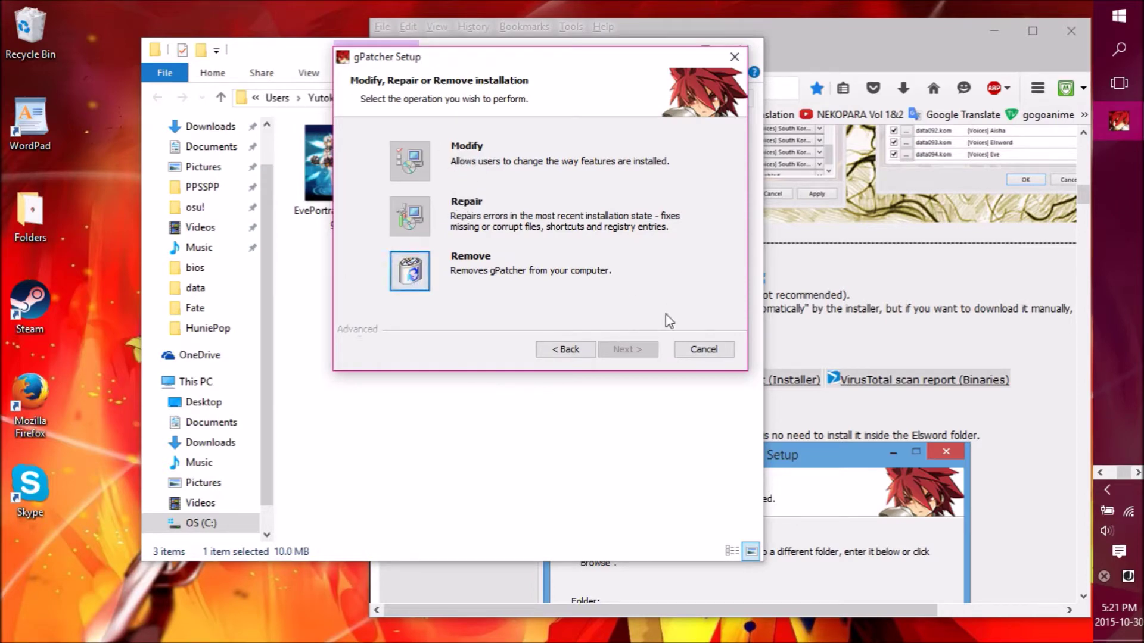
pyautogui.click(715, 352)
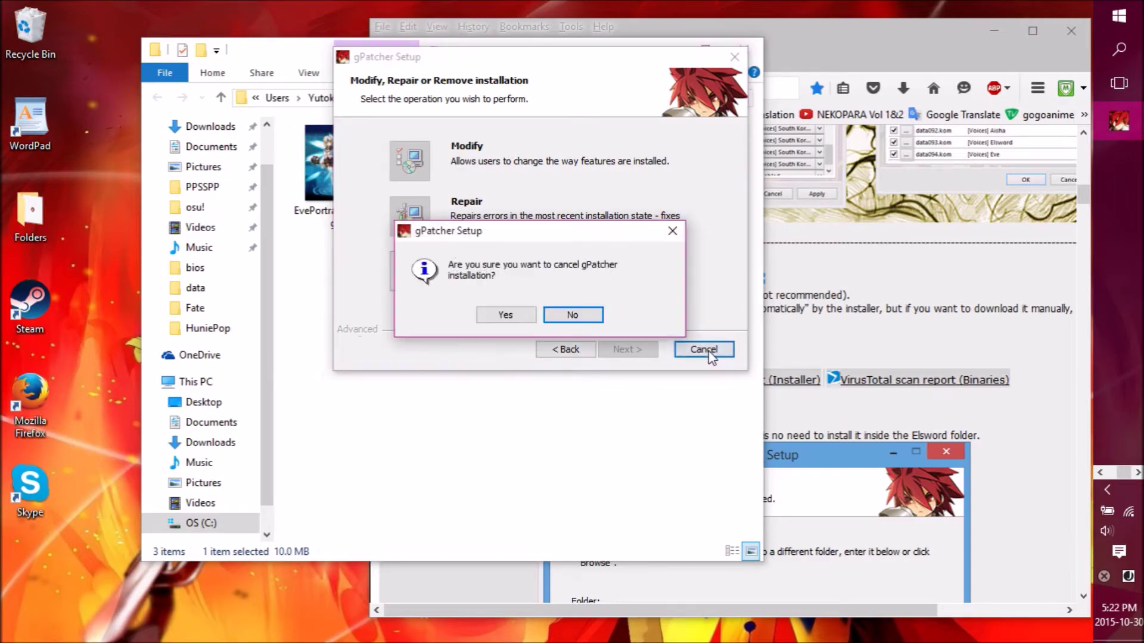
pyautogui.click(522, 314)
pyautogui.click(624, 349)
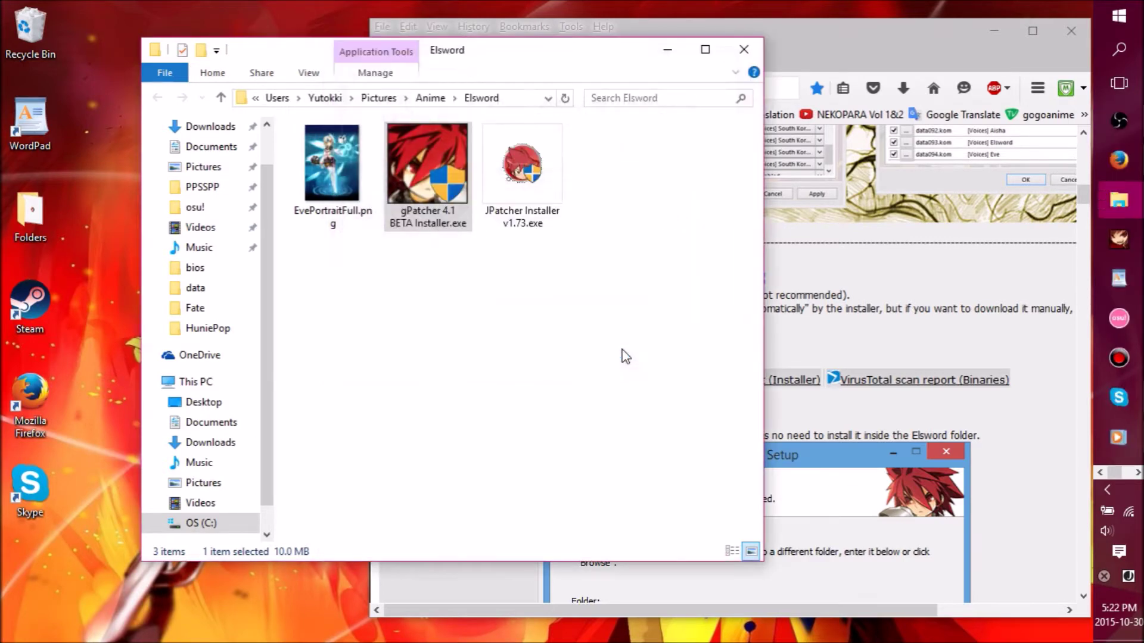
pyautogui.click(744, 49)
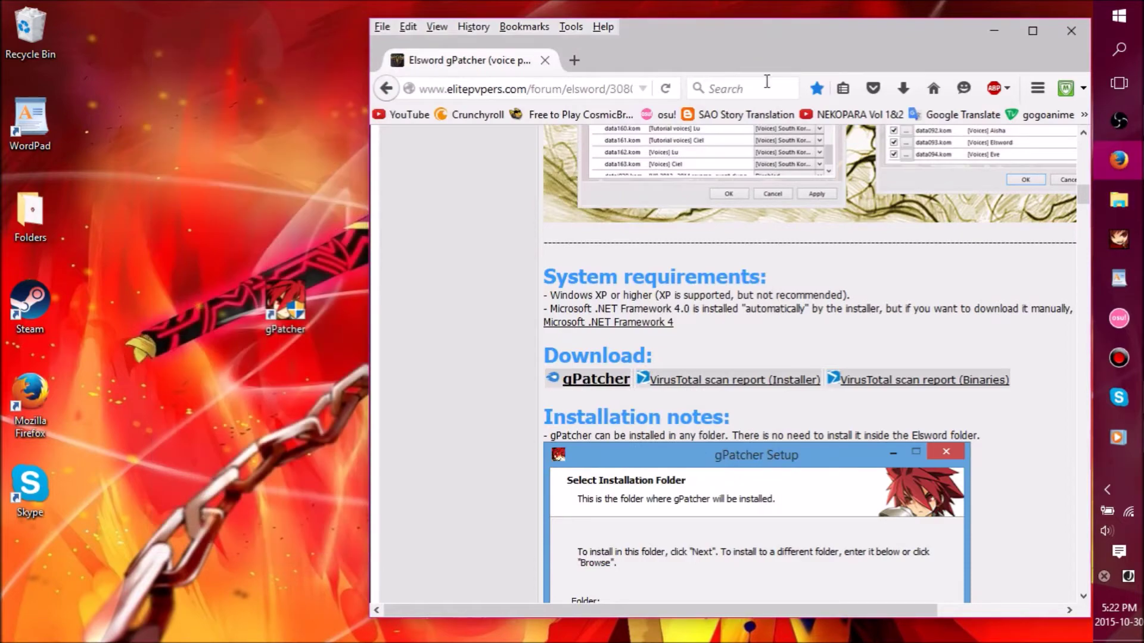
# - Place the gPatcher 4.1 BETA window at the top centre and briefly check Manage mods
pyautogui.moveTo(799, 66); pyautogui.dragTo(814, 16)
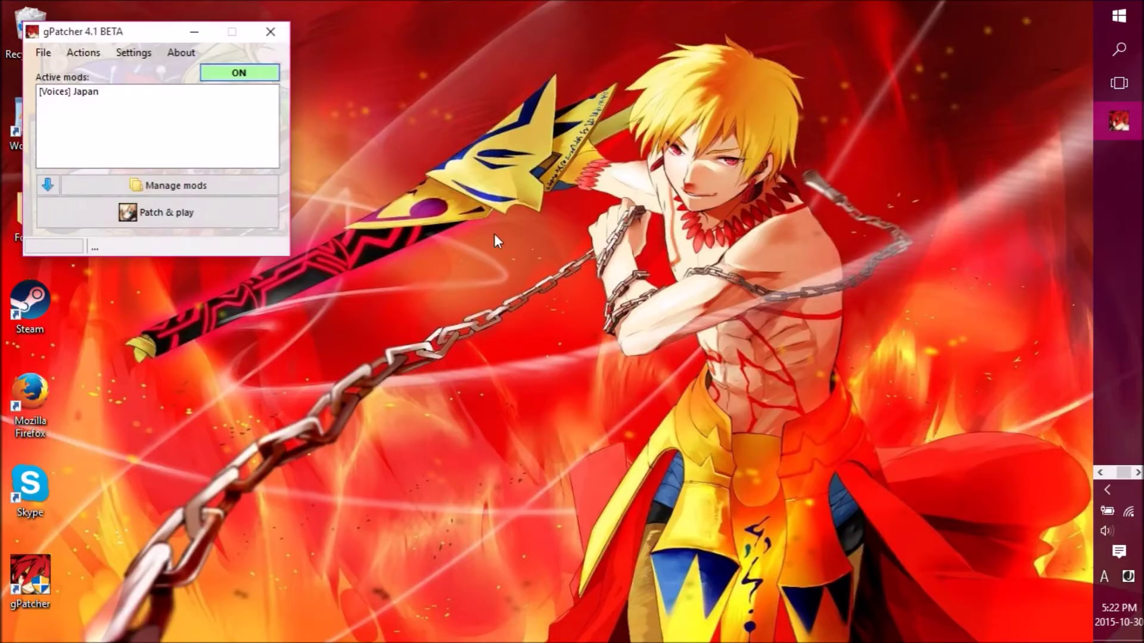
pyautogui.moveTo(144, 37); pyautogui.dragTo(520, 41)
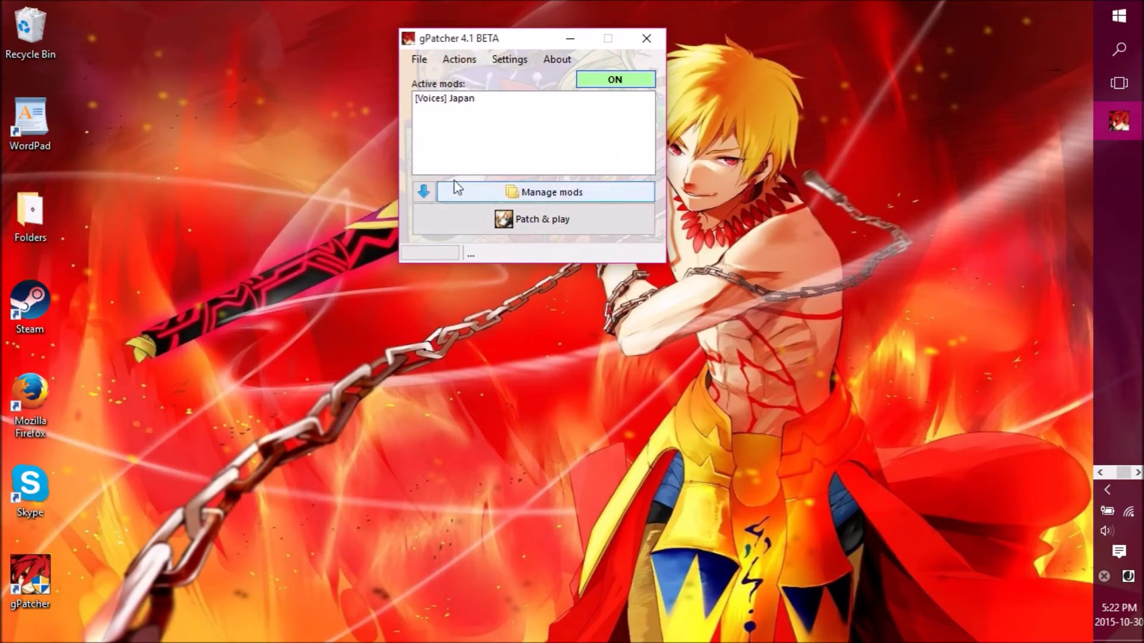
pyautogui.click(489, 192)
pyautogui.click(390, 11)
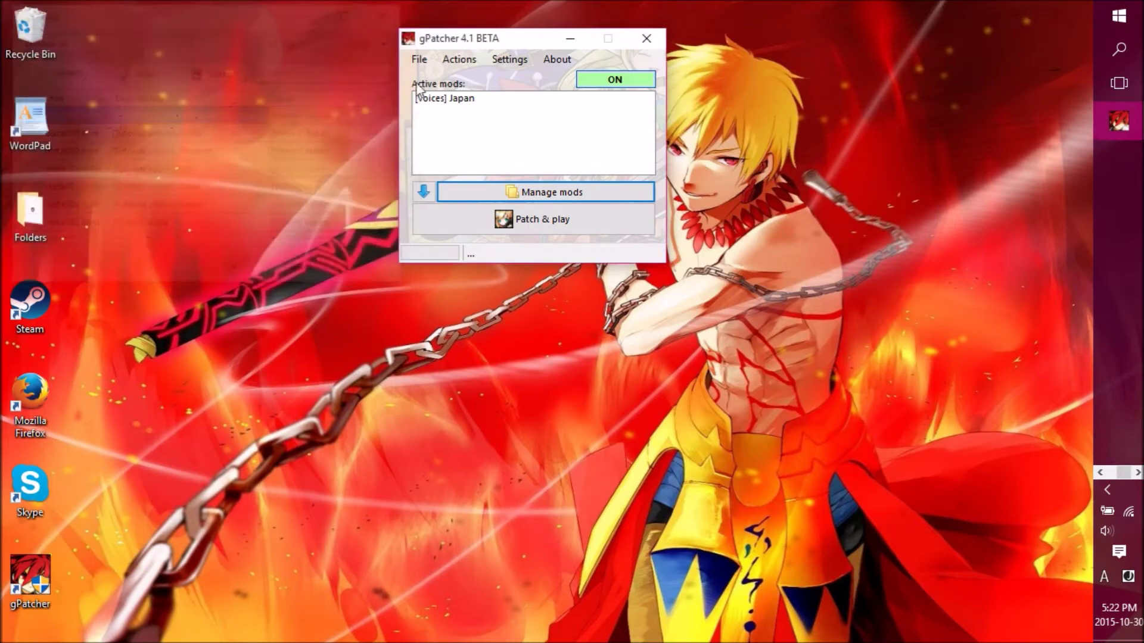
pyautogui.click(424, 192)
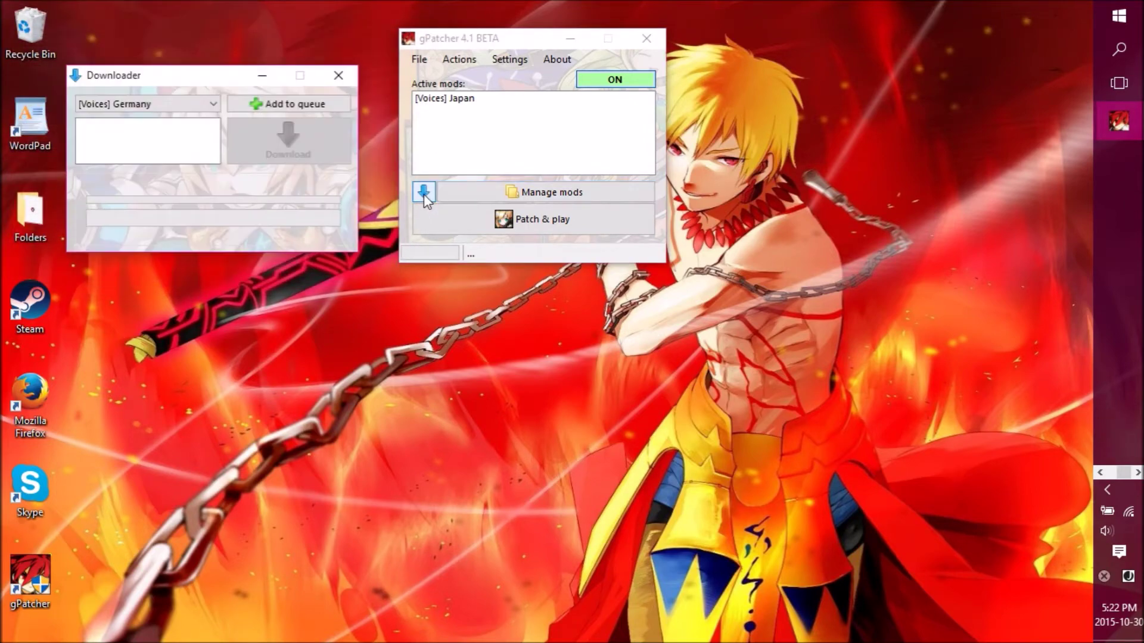
pyautogui.moveTo(218, 81); pyautogui.dragTo(462, 102)
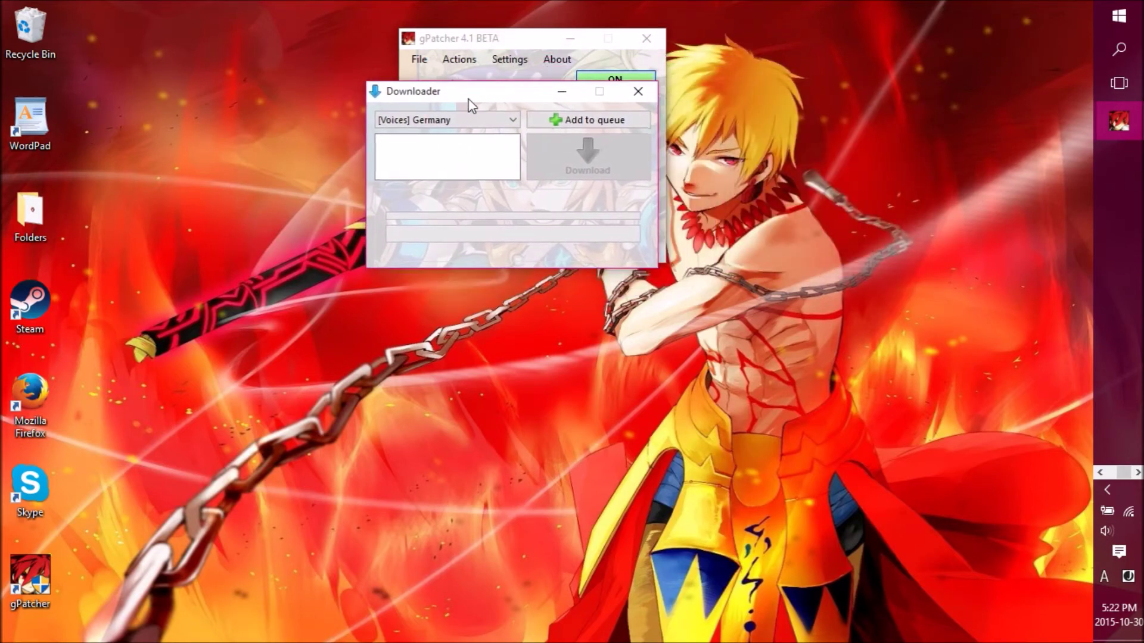
pyautogui.click(513, 122)
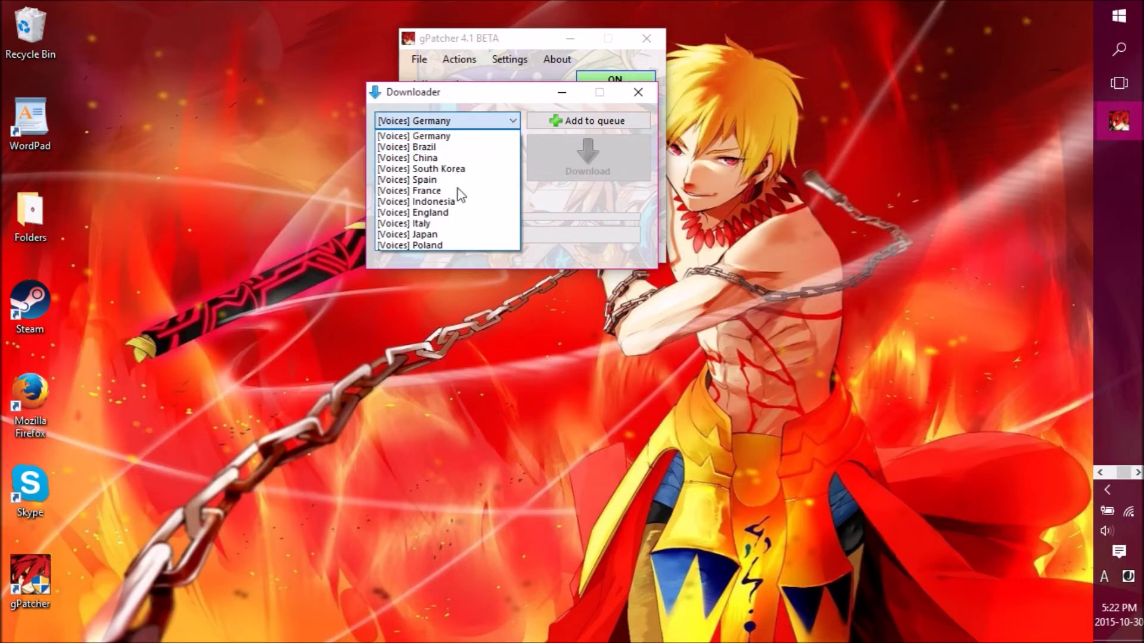
pyautogui.click(449, 234)
pyautogui.click(578, 122)
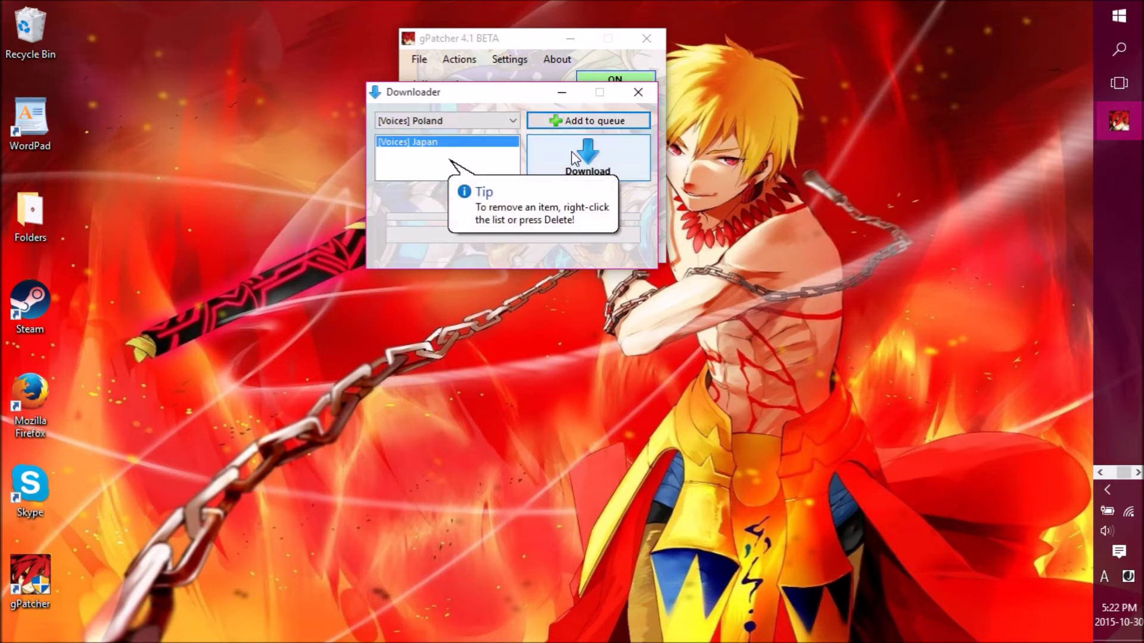
pyautogui.rightClick(455, 143)
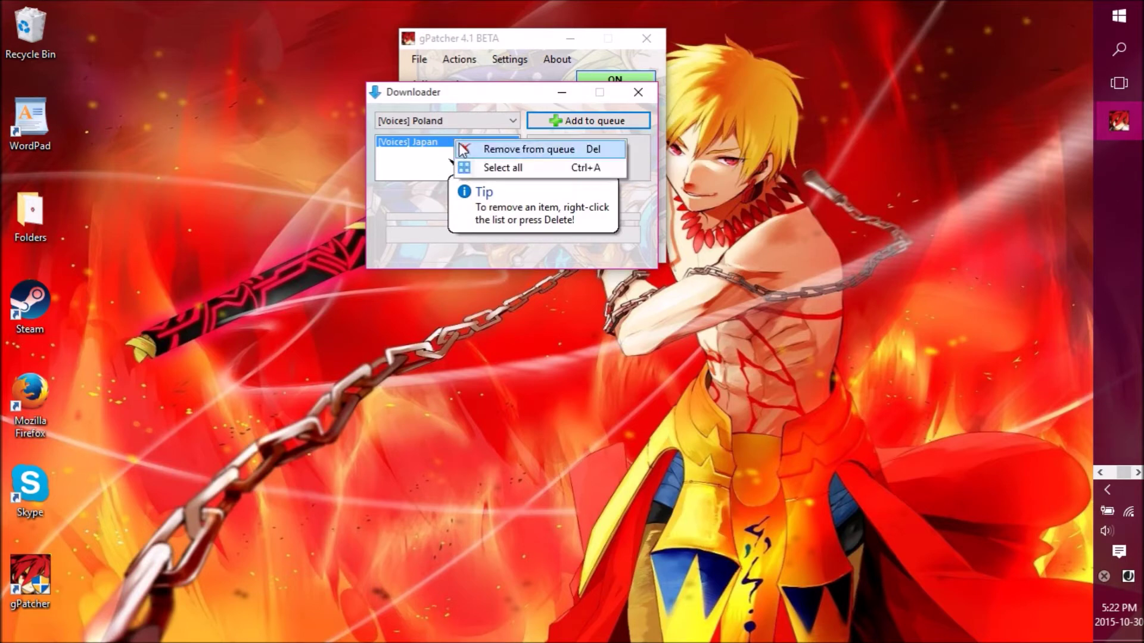
pyautogui.click(461, 154)
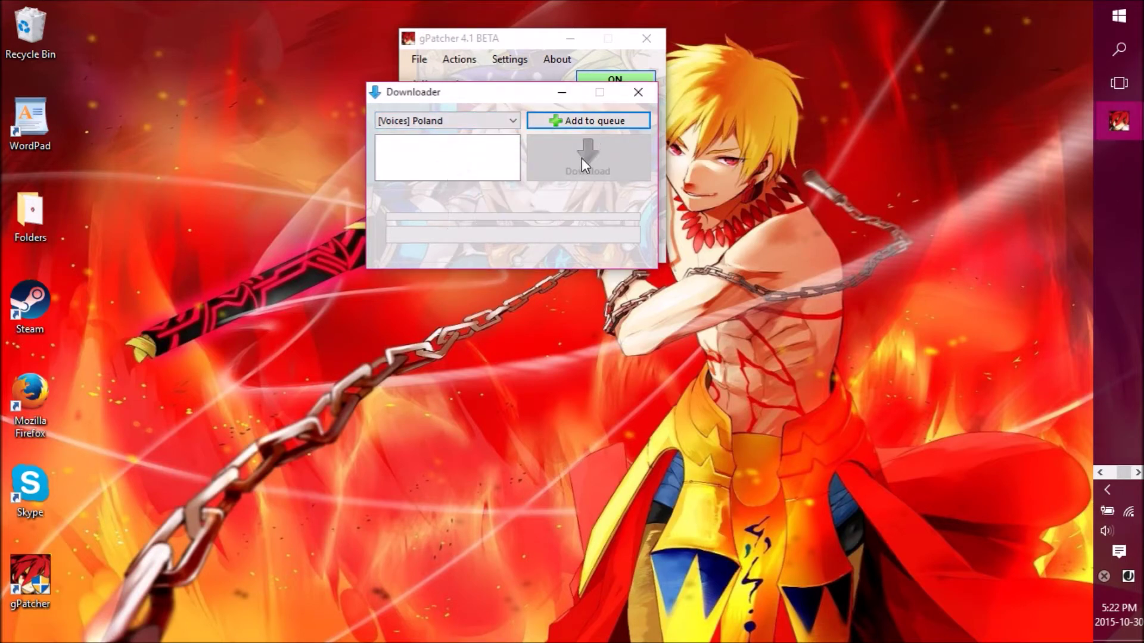
pyautogui.click(638, 94)
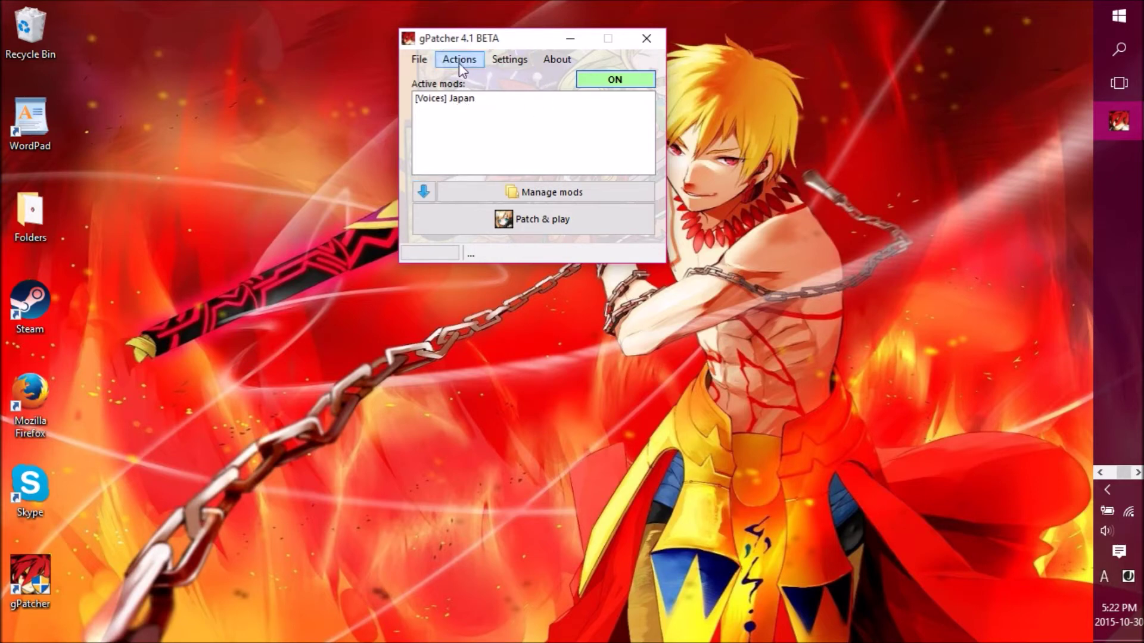
# - Open the Mods window and assign [Voices] China to every listed file
pyautogui.click(513, 192)
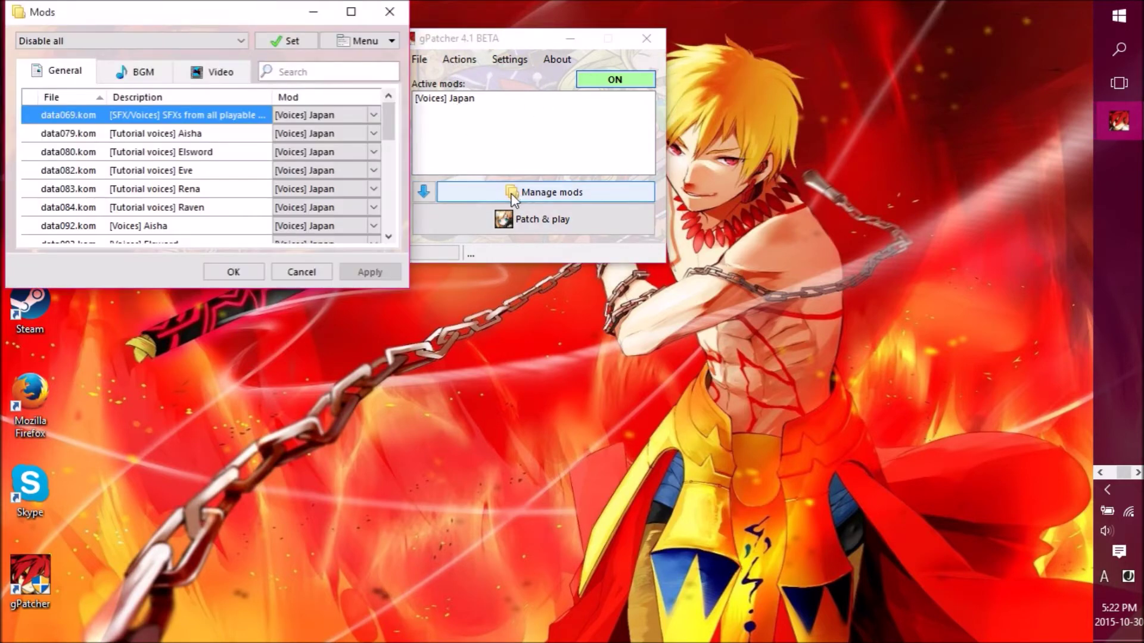
pyautogui.moveTo(280, 17); pyautogui.dragTo(411, 23)
pyautogui.click(319, 49)
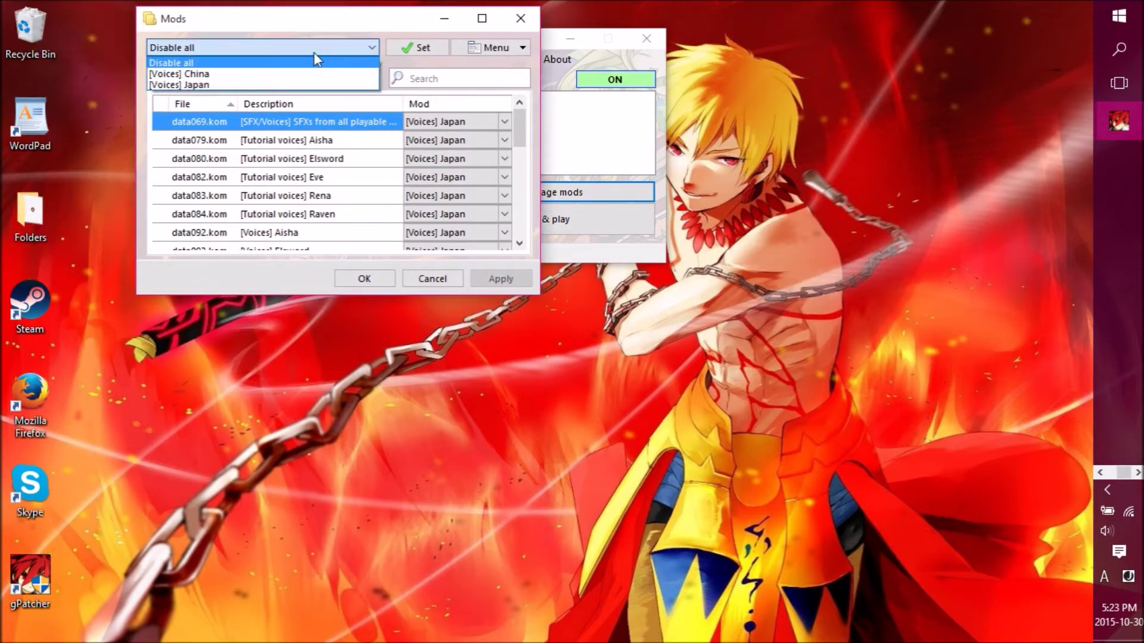
pyautogui.click(302, 74)
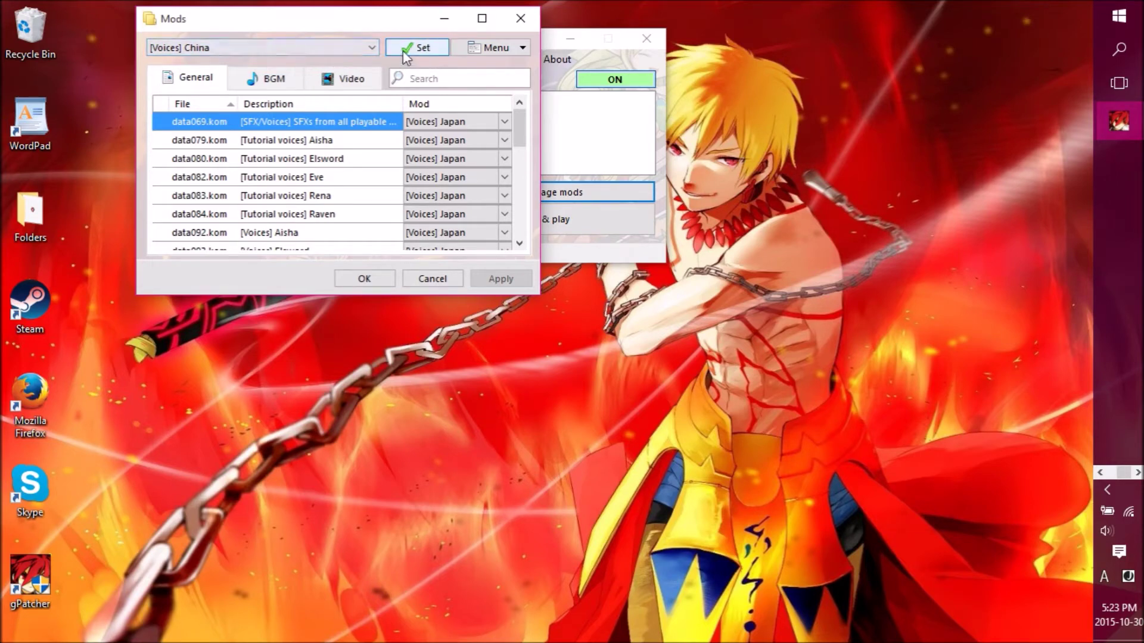
pyautogui.click(415, 49)
pyautogui.scroll(-10, 460, 179)
pyautogui.scroll(10, 460, 161)
pyautogui.scroll(-10, 447, 167)
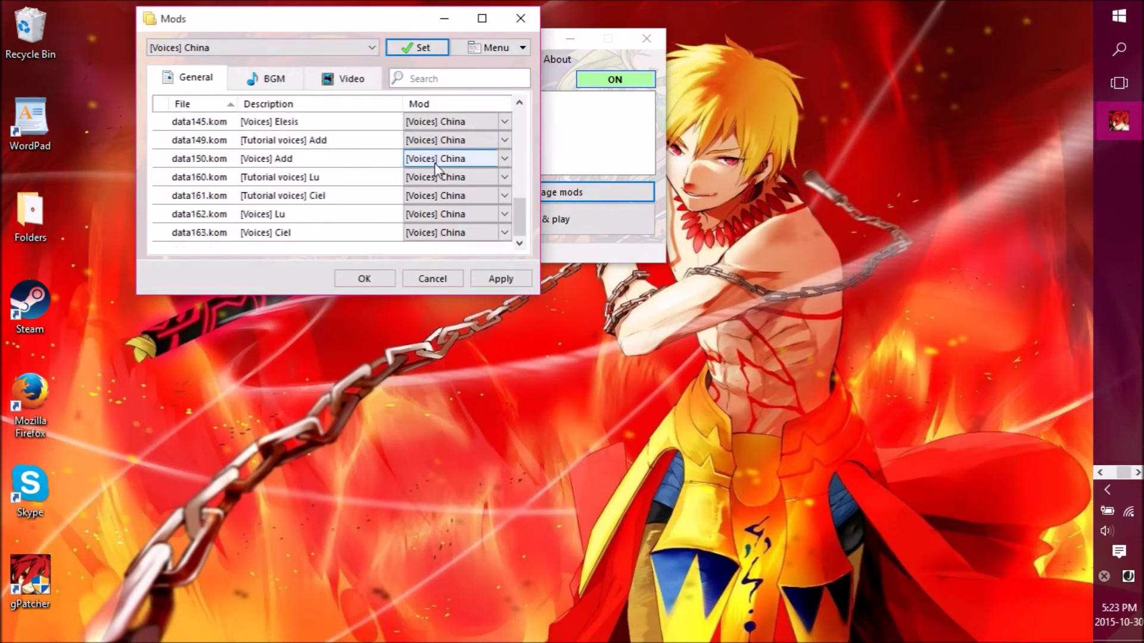
pyautogui.scroll(10, 441, 169)
pyautogui.scroll(-10, 435, 173)
pyautogui.scroll(10, 435, 165)
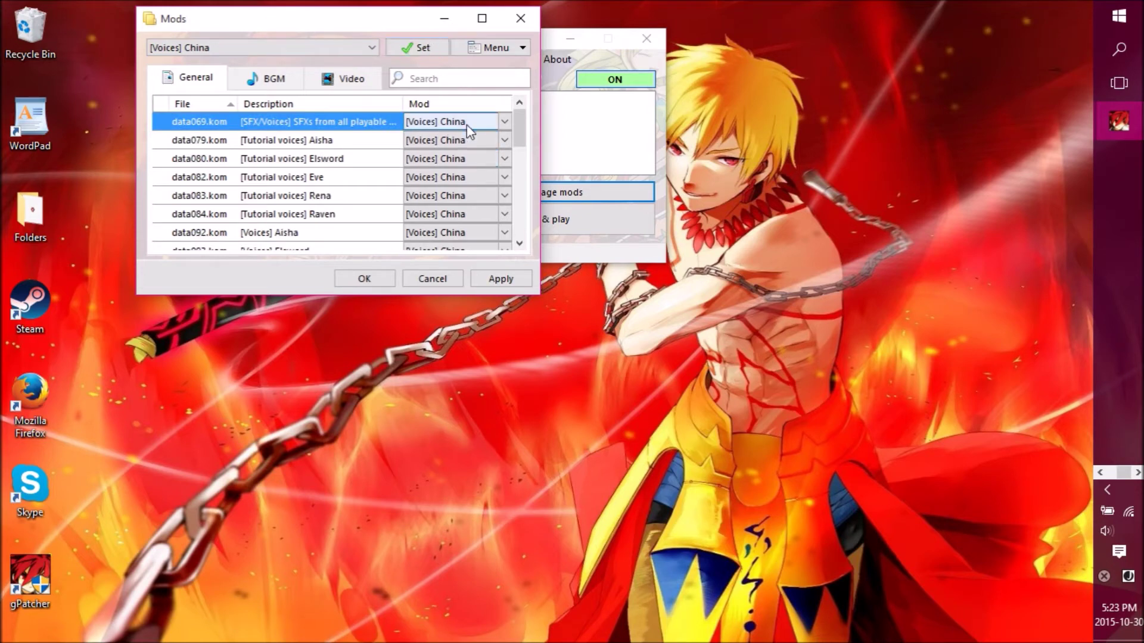
# - Switch all files, including data069.kom, to [Voices] Japan and confirm the Mods list
pyautogui.click(503, 122)
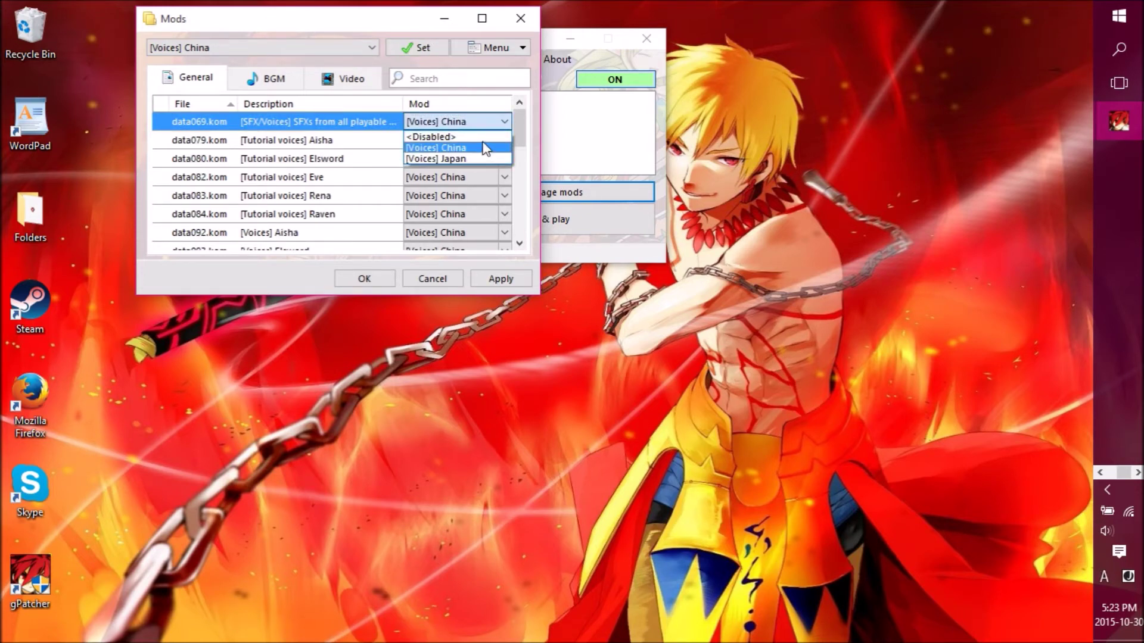
pyautogui.click(485, 148)
pyautogui.click(306, 47)
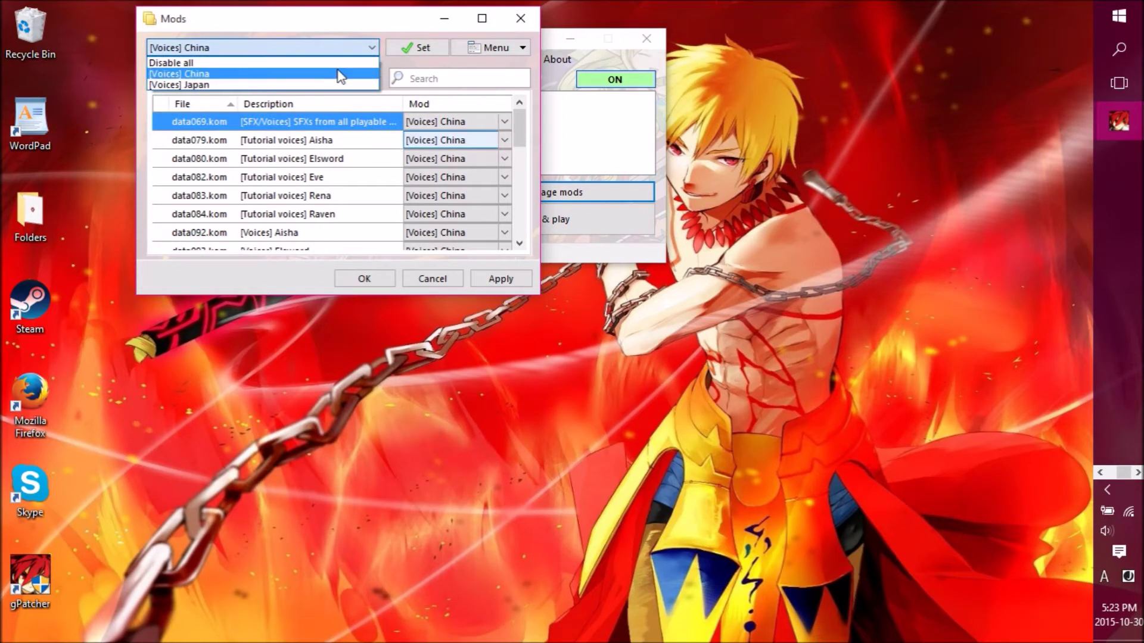
pyautogui.click(340, 85)
pyautogui.click(422, 52)
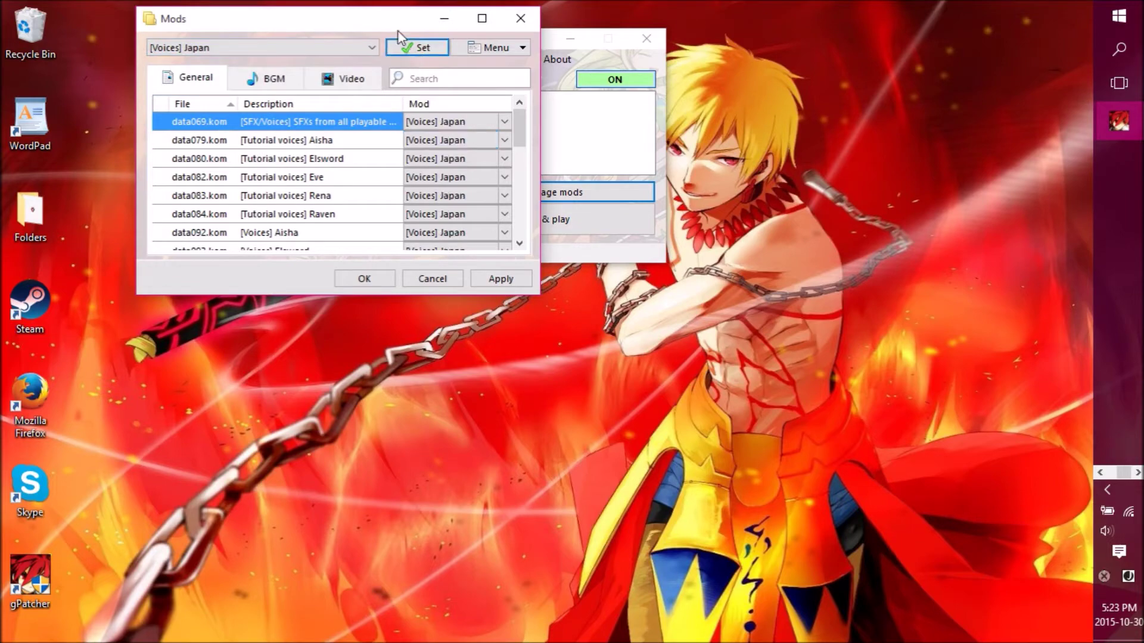
pyautogui.moveTo(399, 29); pyautogui.dragTo(745, 63)
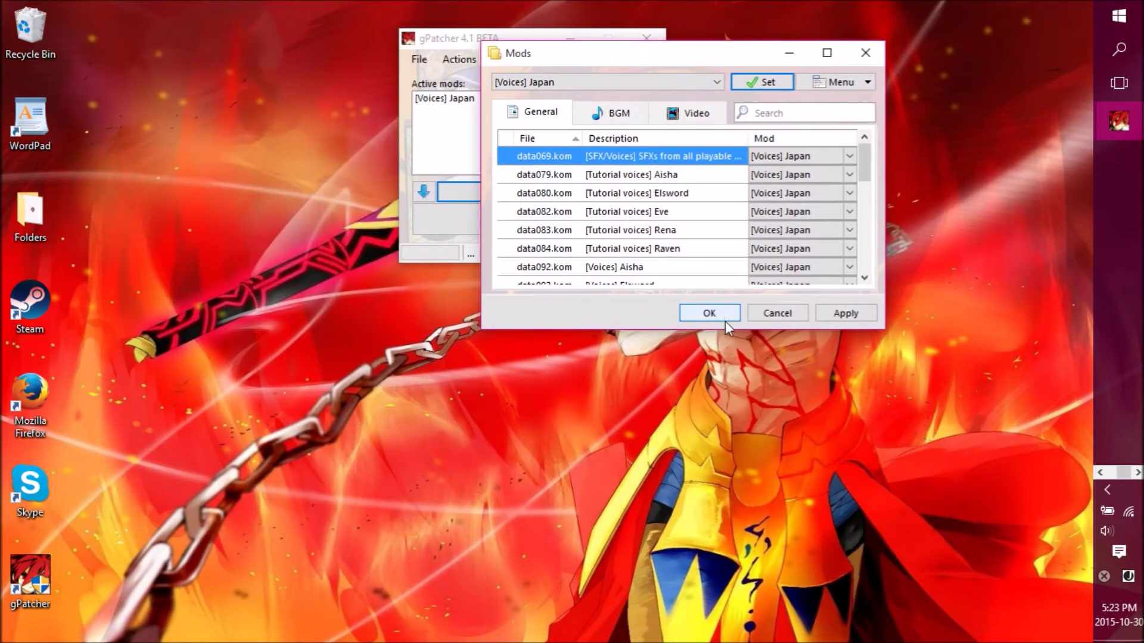
pyautogui.click(709, 314)
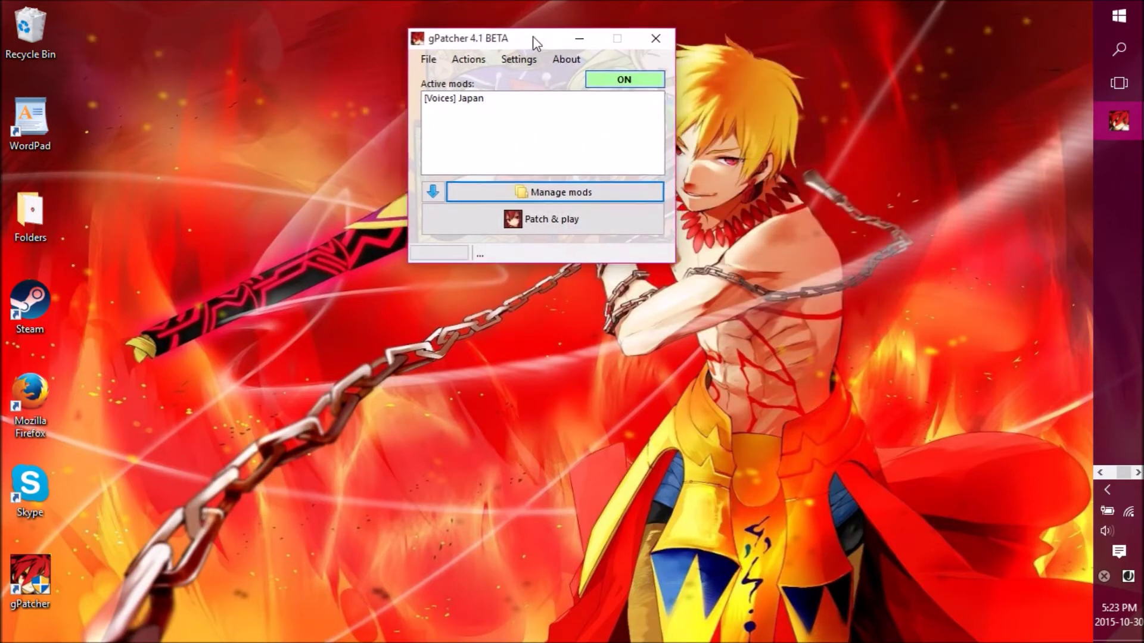
# - Move gPatcher aside and Patch & play, launching Elsword V5.1021.4_2 to its login screen
pyautogui.moveTo(533, 35); pyautogui.dragTo(230, 13)
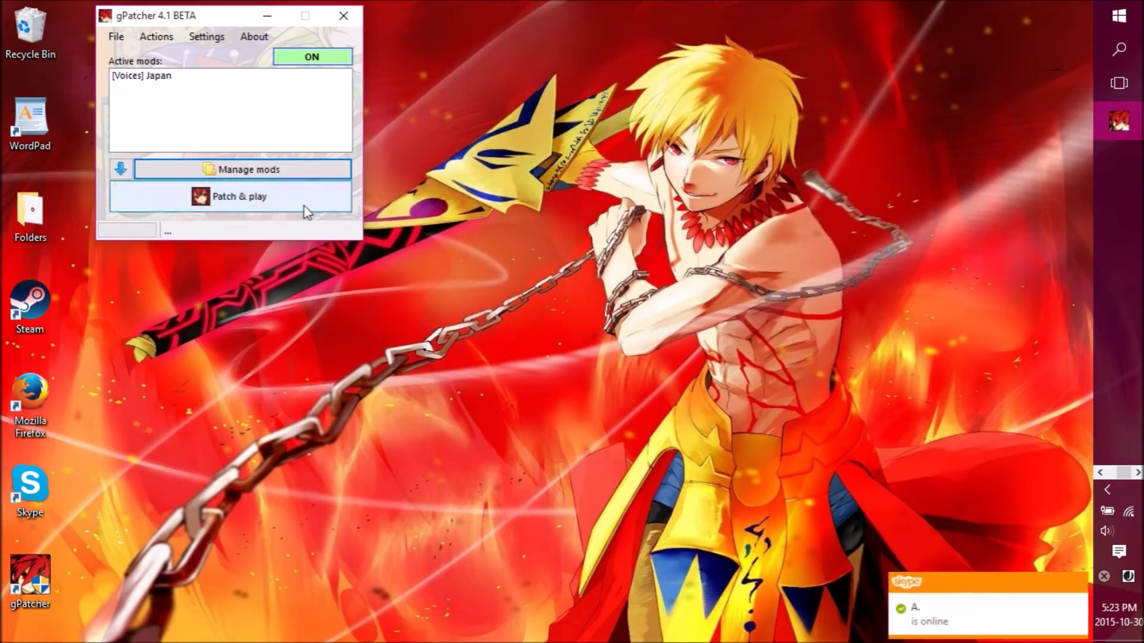
pyautogui.click(278, 202)
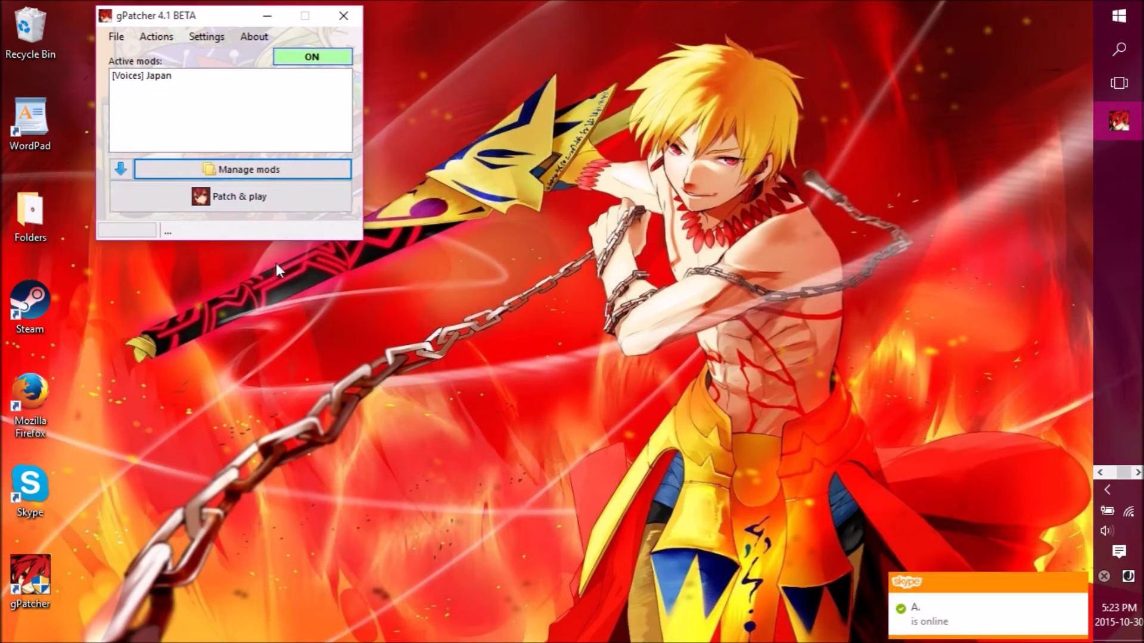
pyautogui.click(279, 206)
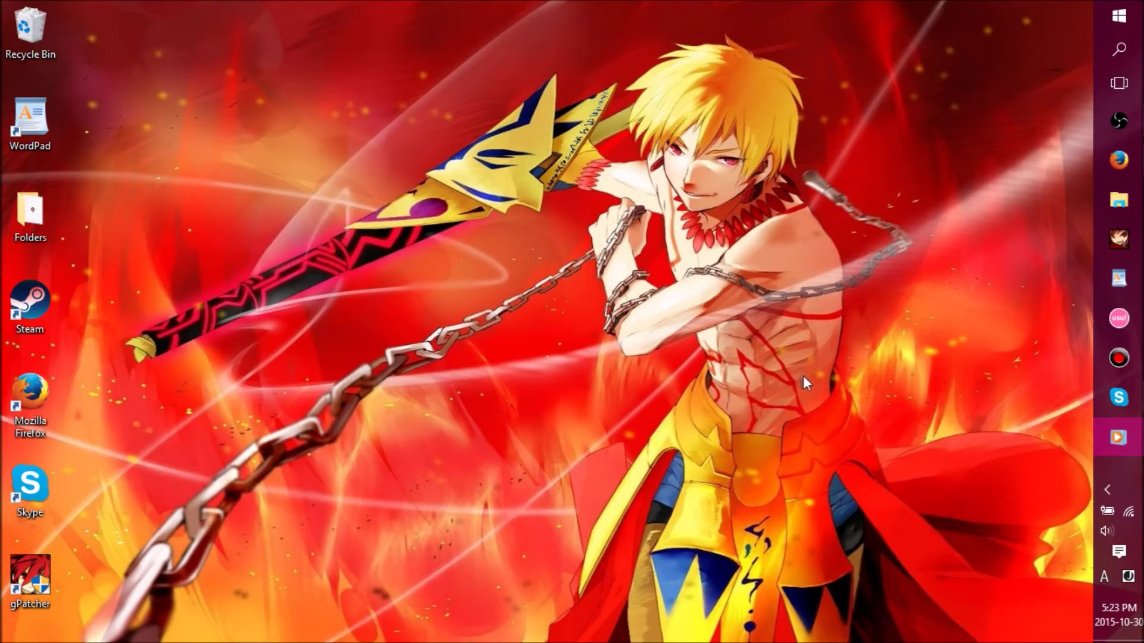
pyautogui.click(1112, 490)
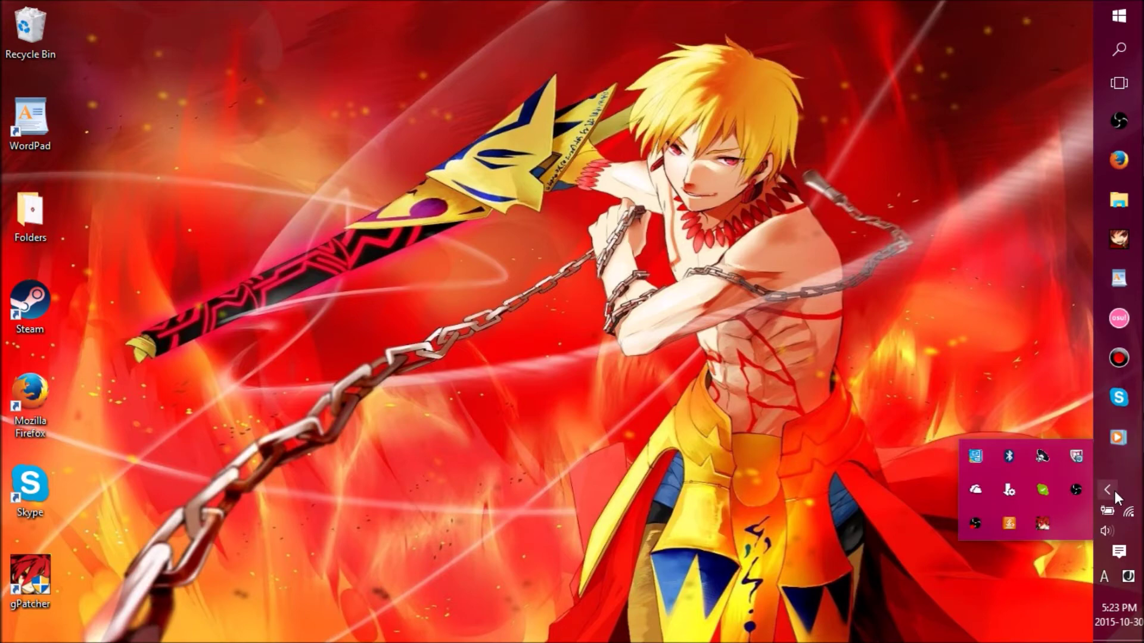
pyautogui.click(1104, 489)
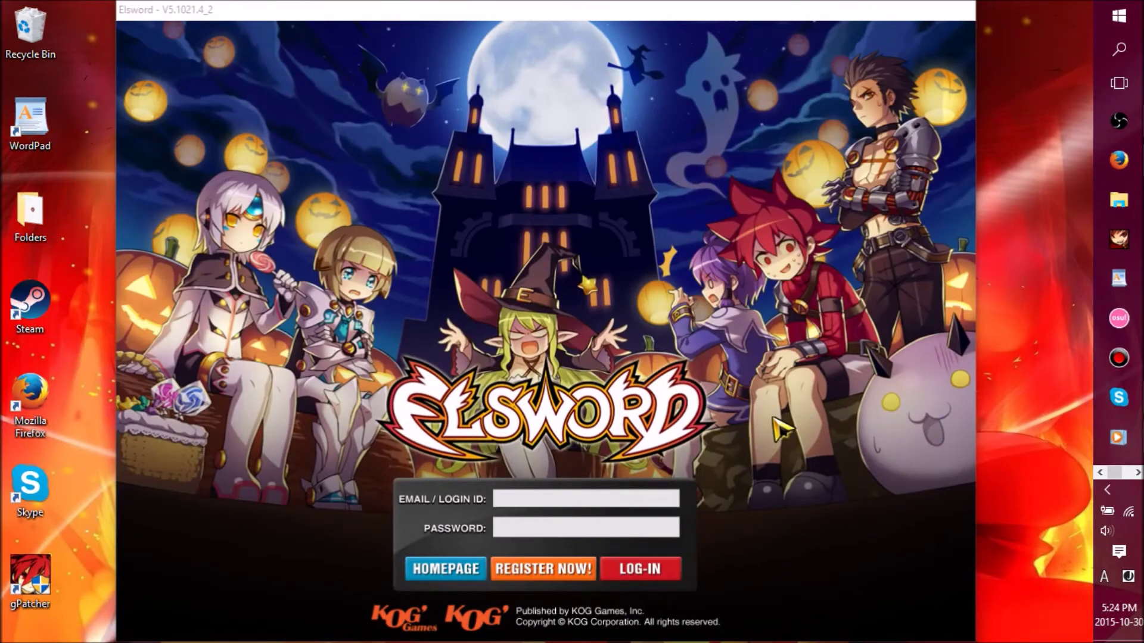
# - Enter the account login ID and password, switching input to English, and submit the login
pyautogui.click(658, 494)
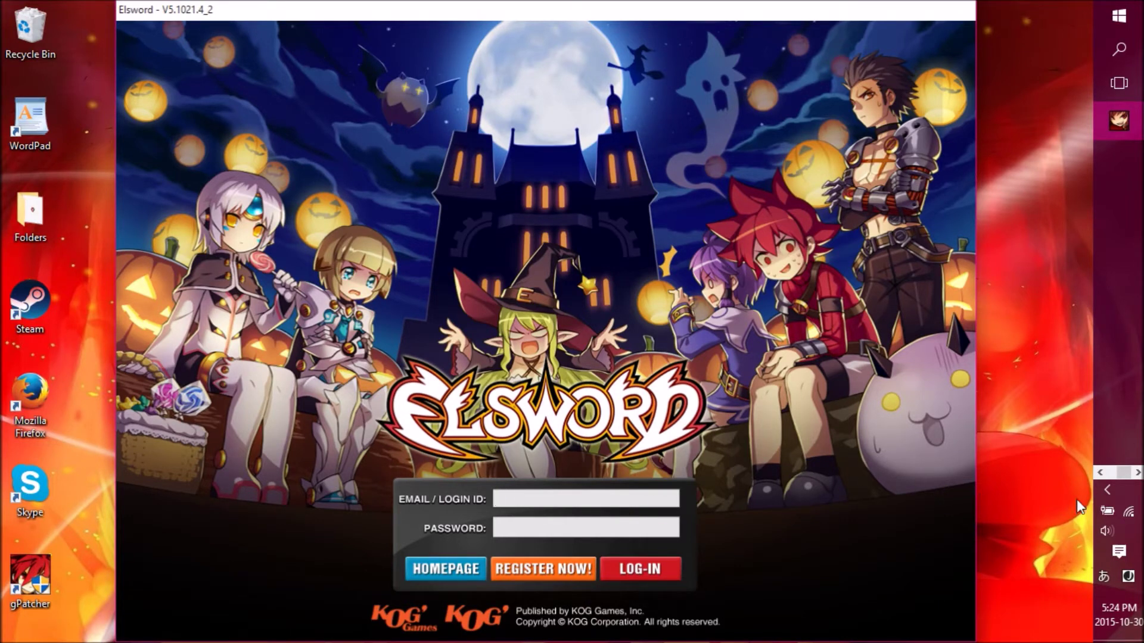
pyautogui.click(1104, 577)
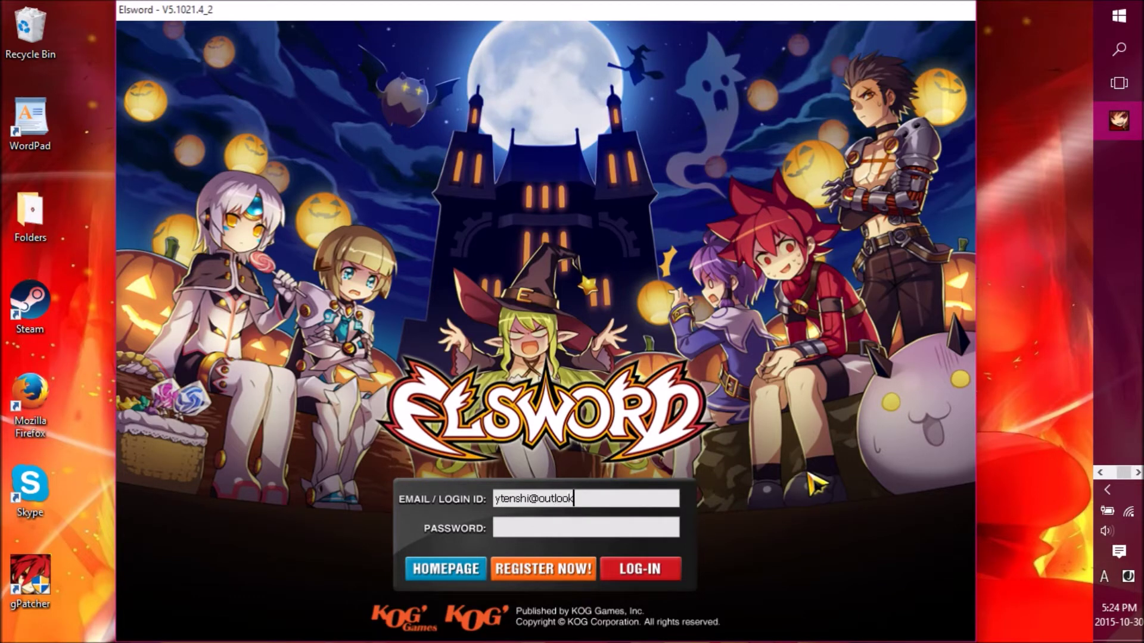
pyautogui.click(589, 532)
pyautogui.write('*')
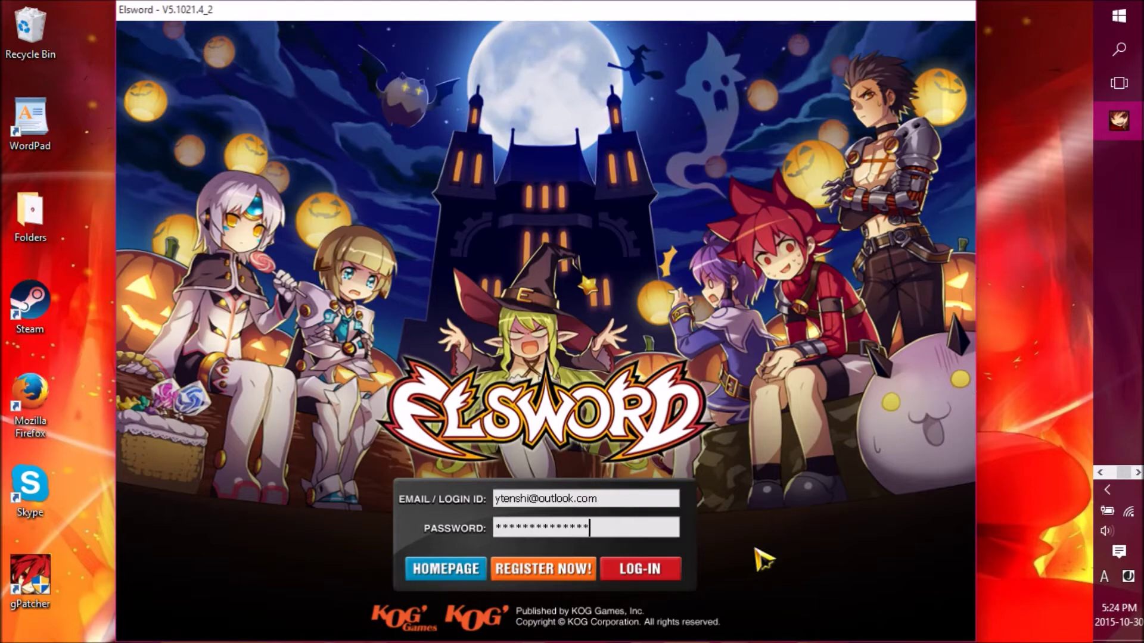
pyautogui.press('Return')
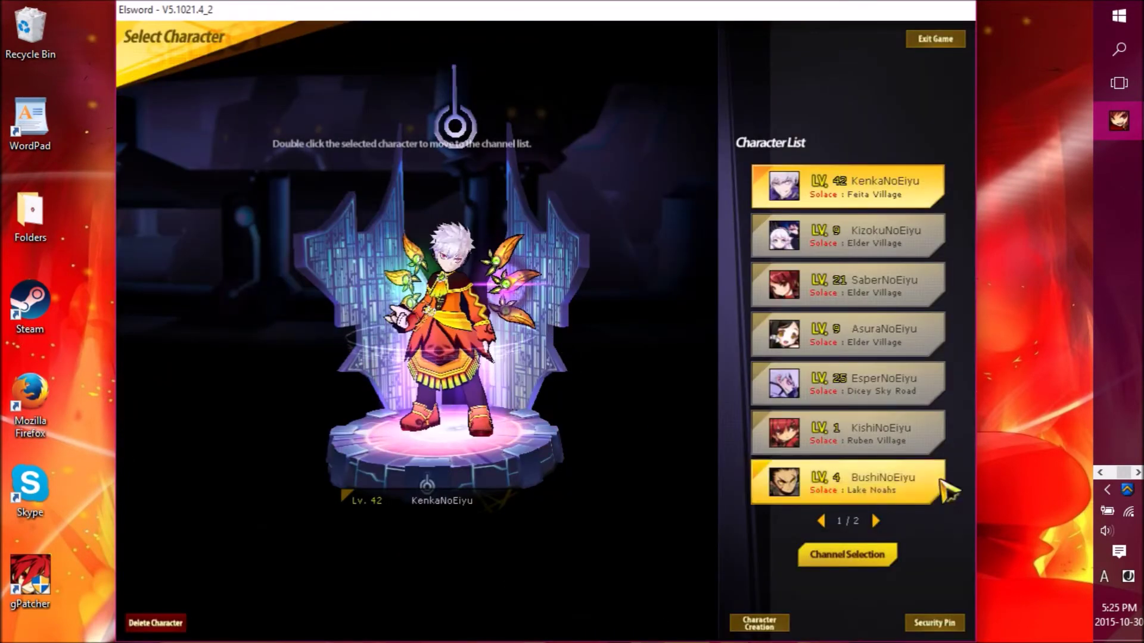
# - Find the Volume Mixer via a 'volume' search and lower Elsword's volume
pyautogui.click(1100, 474)
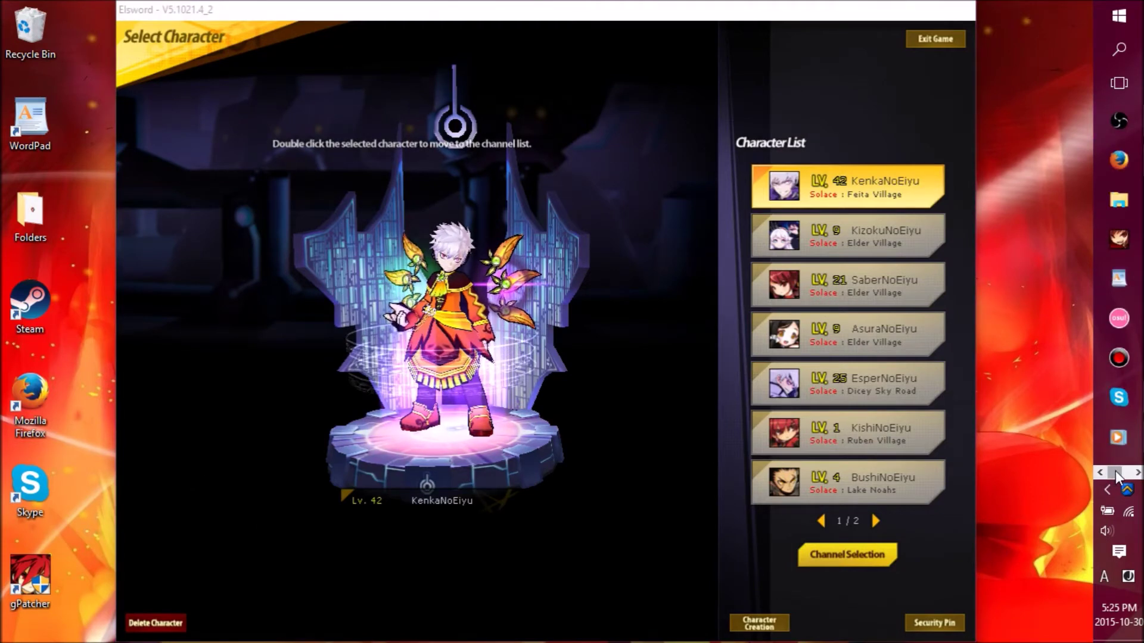
pyautogui.click(1119, 49)
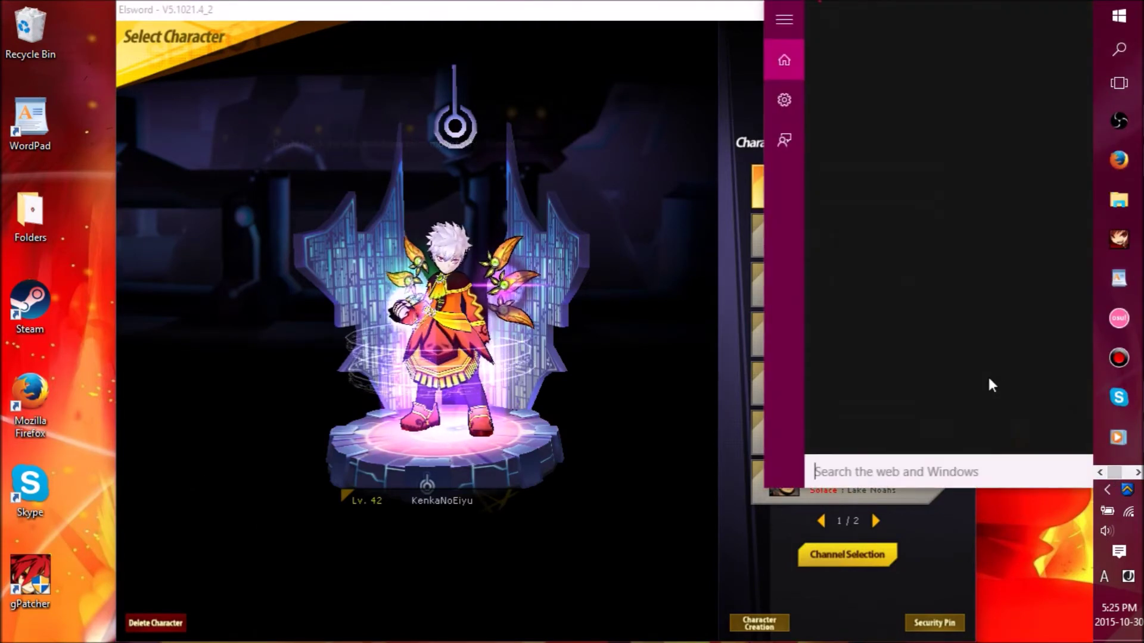
pyautogui.write('bo')
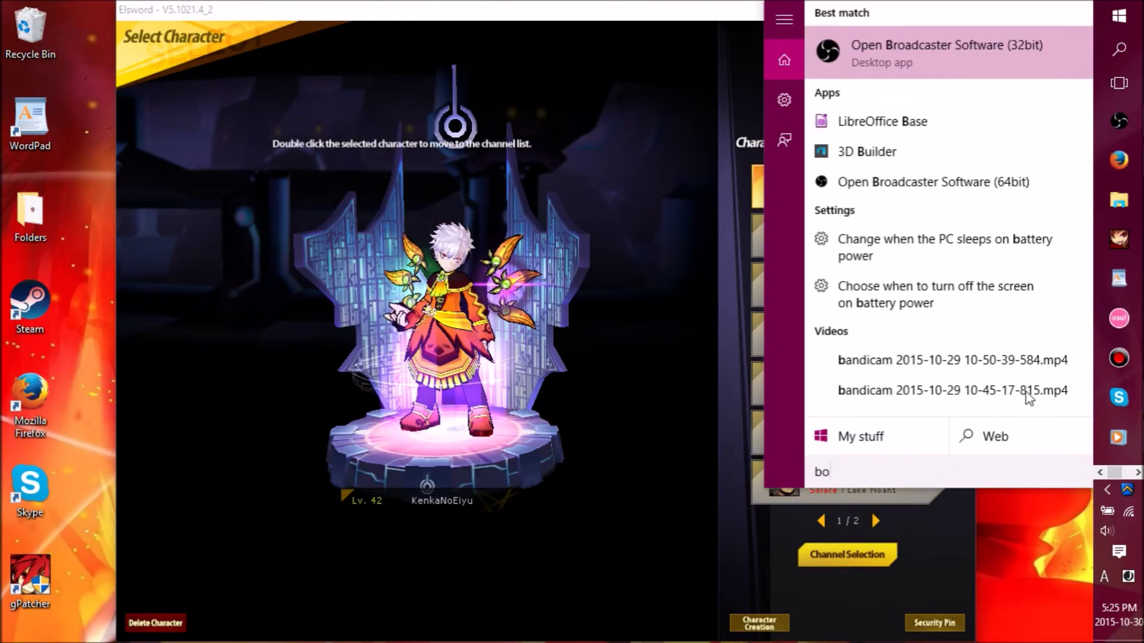
pyautogui.press('BackSpace')
pyautogui.write('volume')
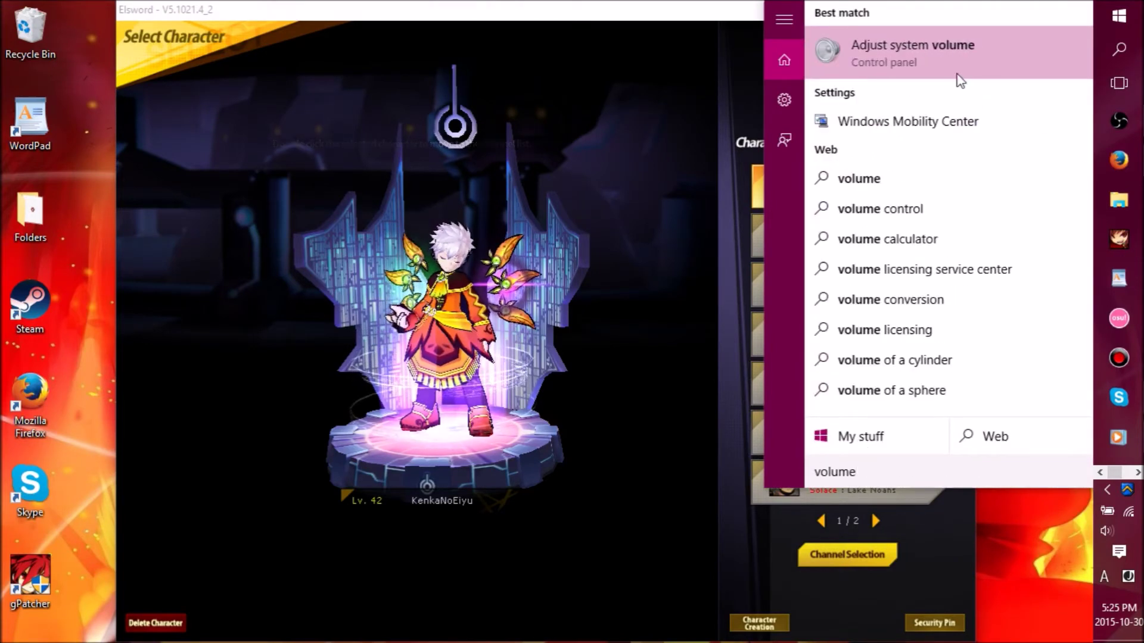
pyautogui.click(955, 61)
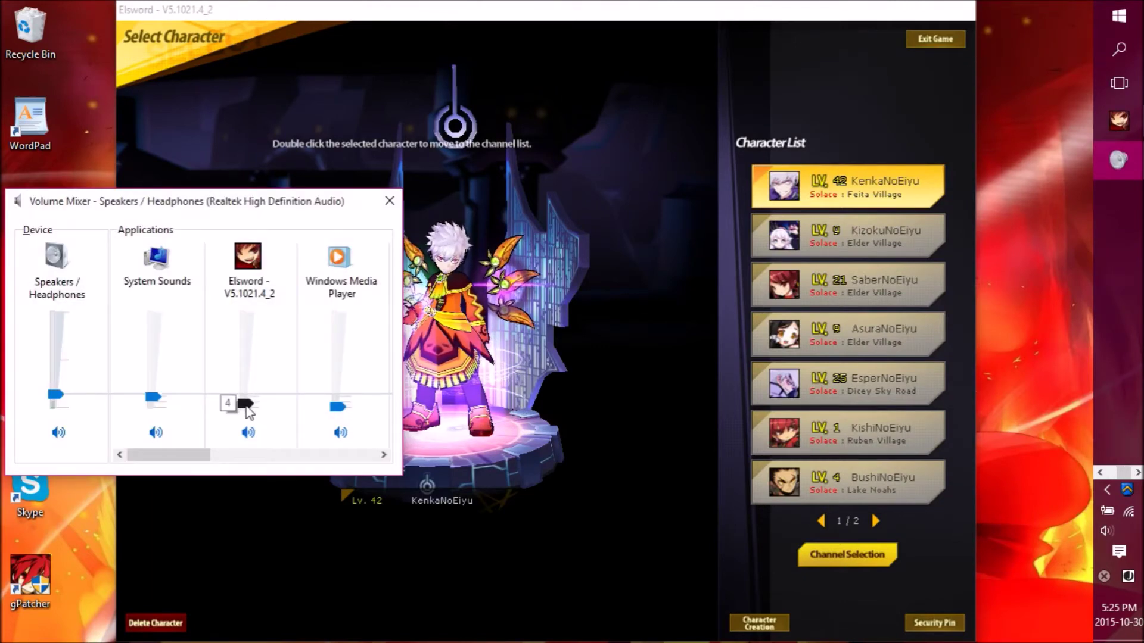
pyautogui.moveTo(245, 397); pyautogui.dragTo(245, 404)
# - Preview the KizokuNoEiyu, EsperNoEiyu, KenkaNoEiyu and KishiNoEiyu characters, then choose Exit Game
pyautogui.click(876, 248)
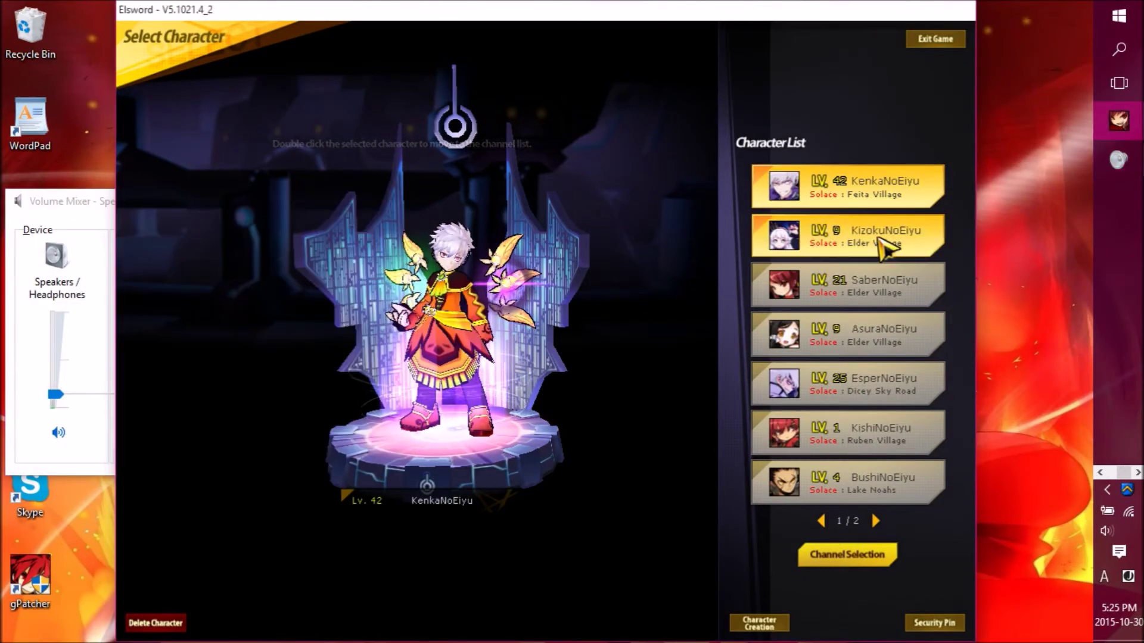
pyautogui.click(871, 249)
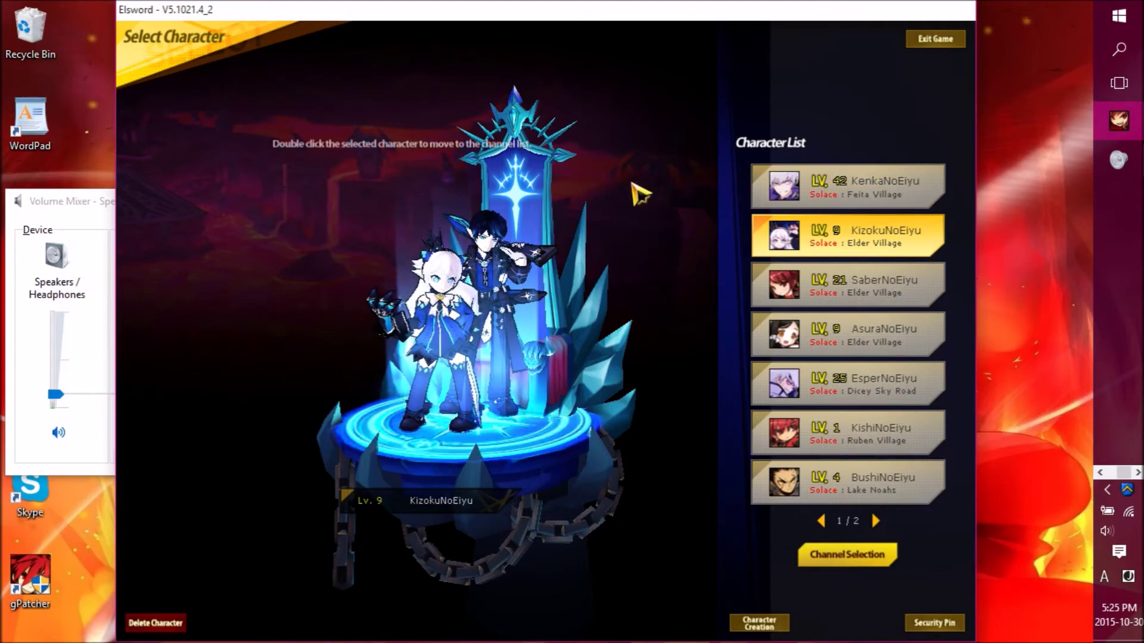
pyautogui.click(822, 384)
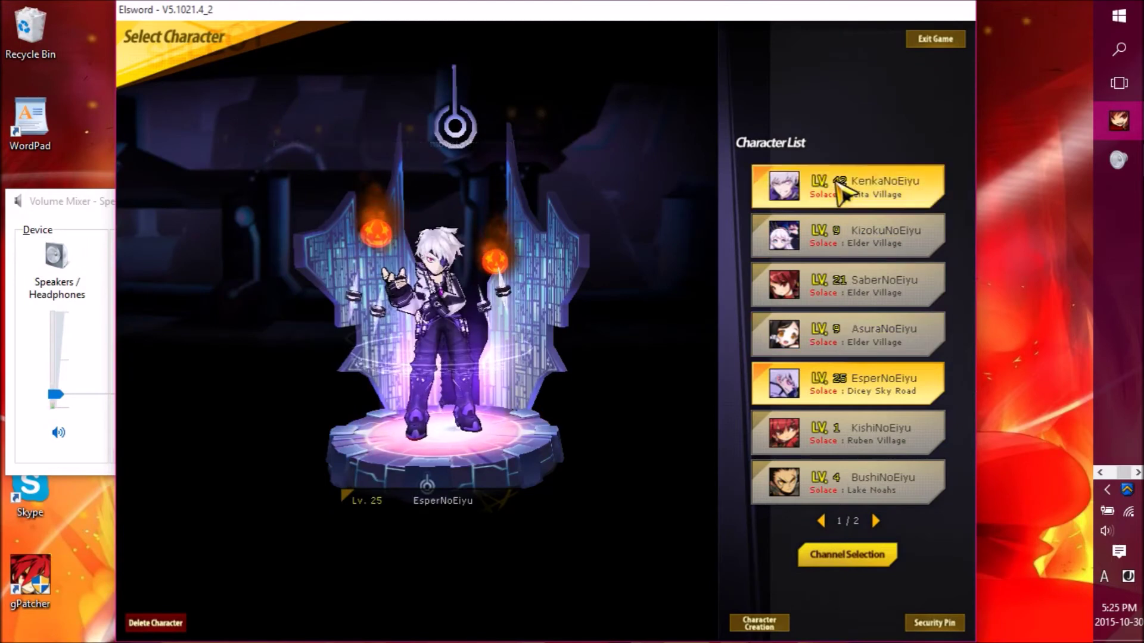
pyautogui.click(847, 186)
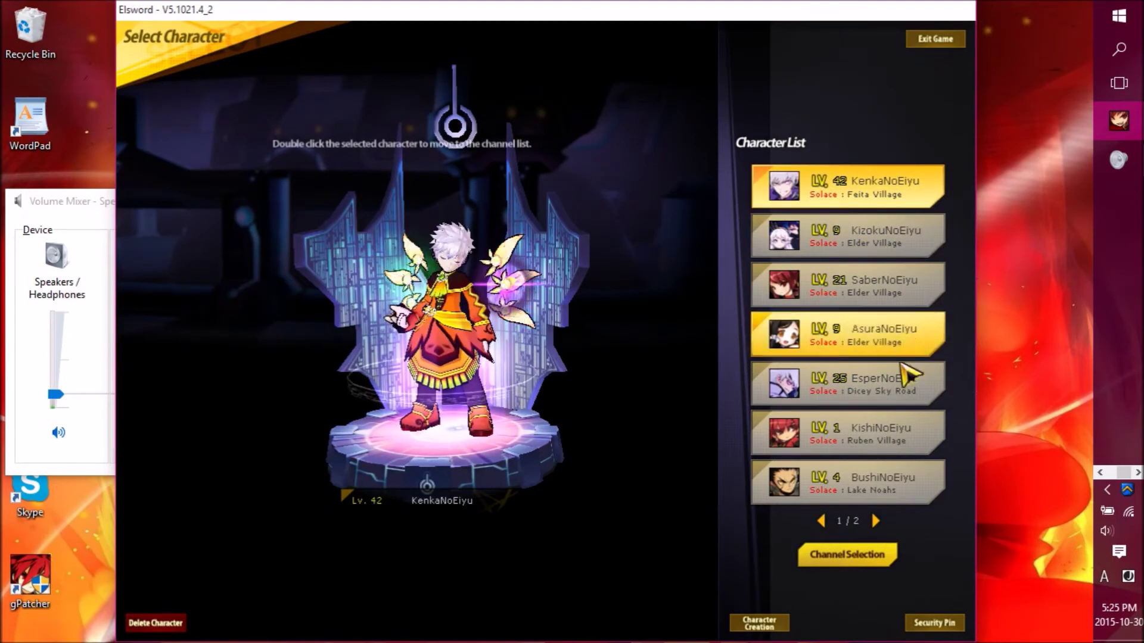
pyautogui.click(879, 435)
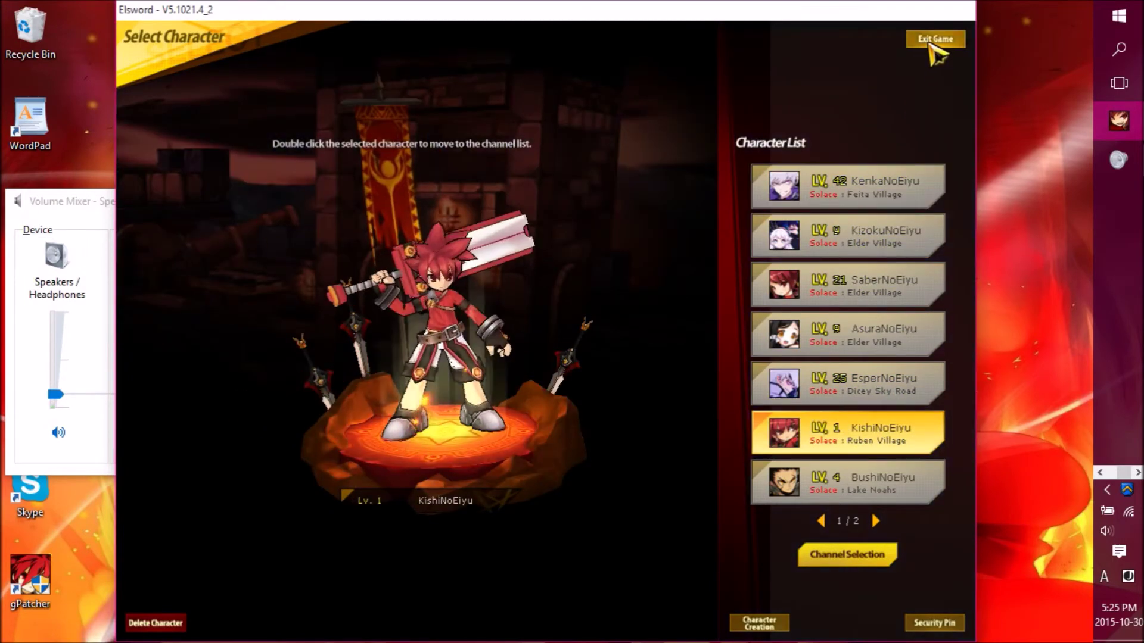
pyautogui.click(937, 39)
# - Confirm exiting Elsword and close the Volume Mixer
pyautogui.click(508, 368)
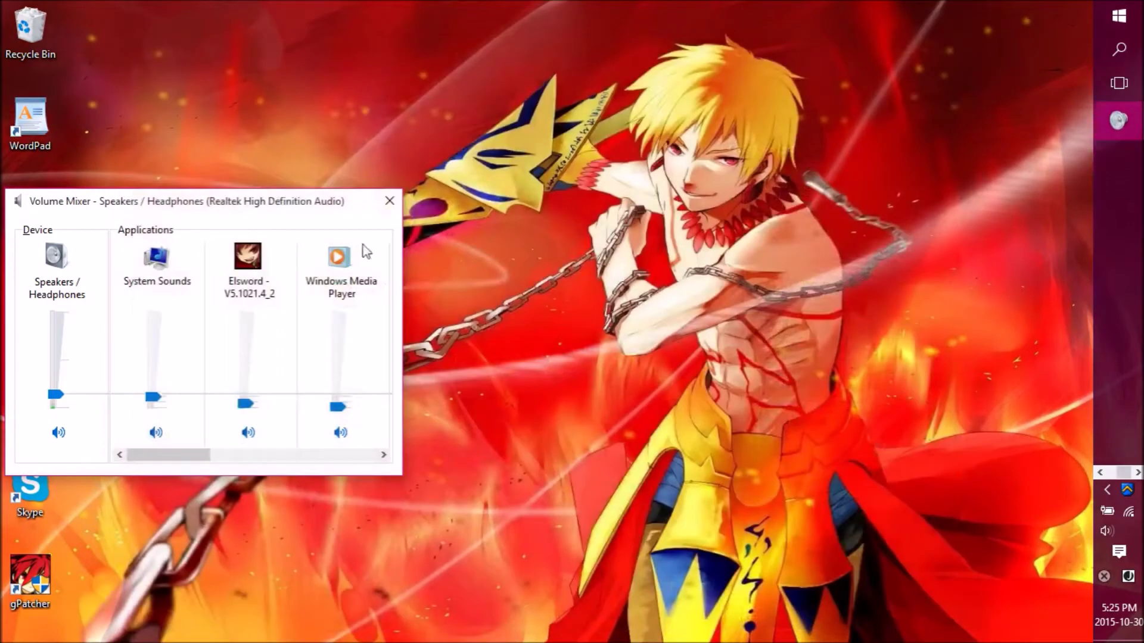
pyautogui.moveTo(215, 201); pyautogui.dragTo(378, 190)
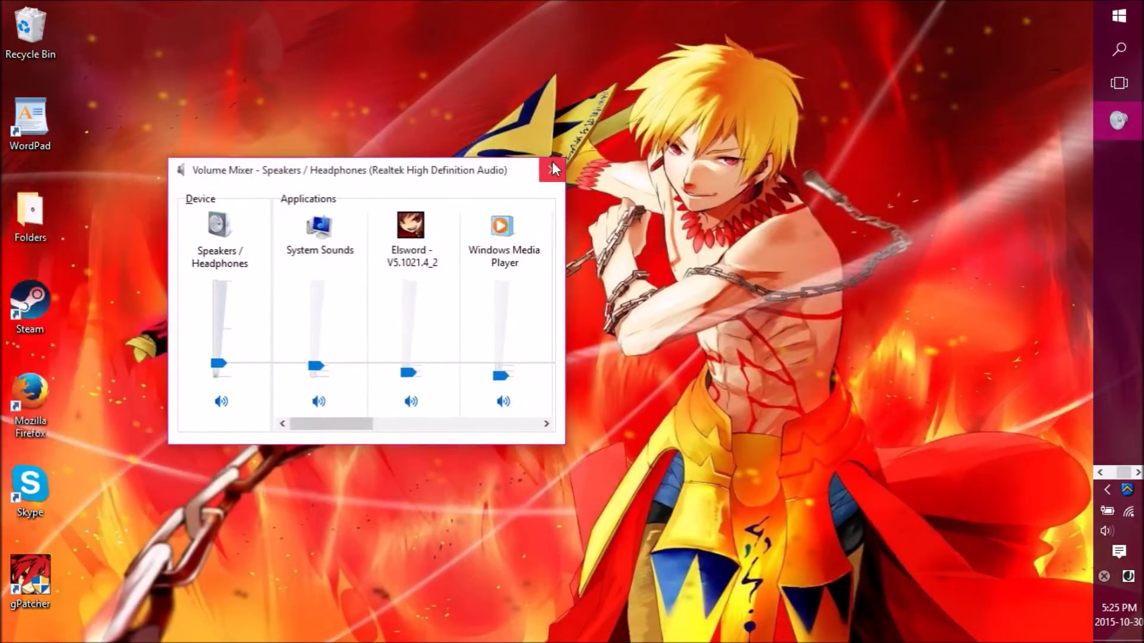
pyautogui.click(549, 190)
# - Maximize Firefox on the gPatcher forum page and go to YouTube via its bookmark
pyautogui.click(1119, 160)
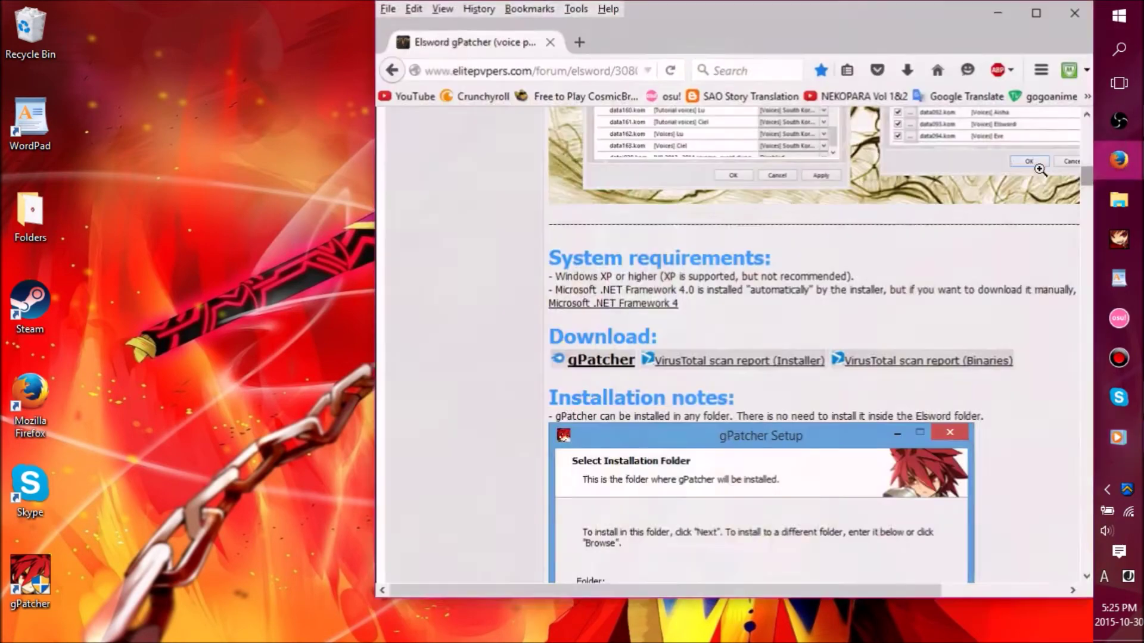
pyautogui.click(1033, 13)
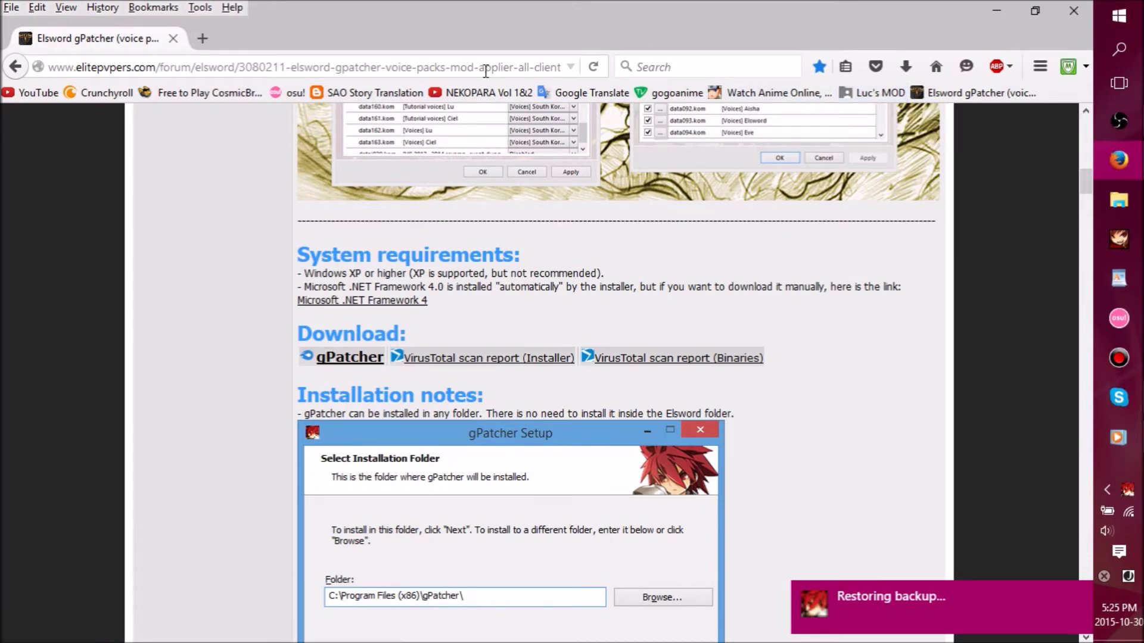
pyautogui.click(486, 70)
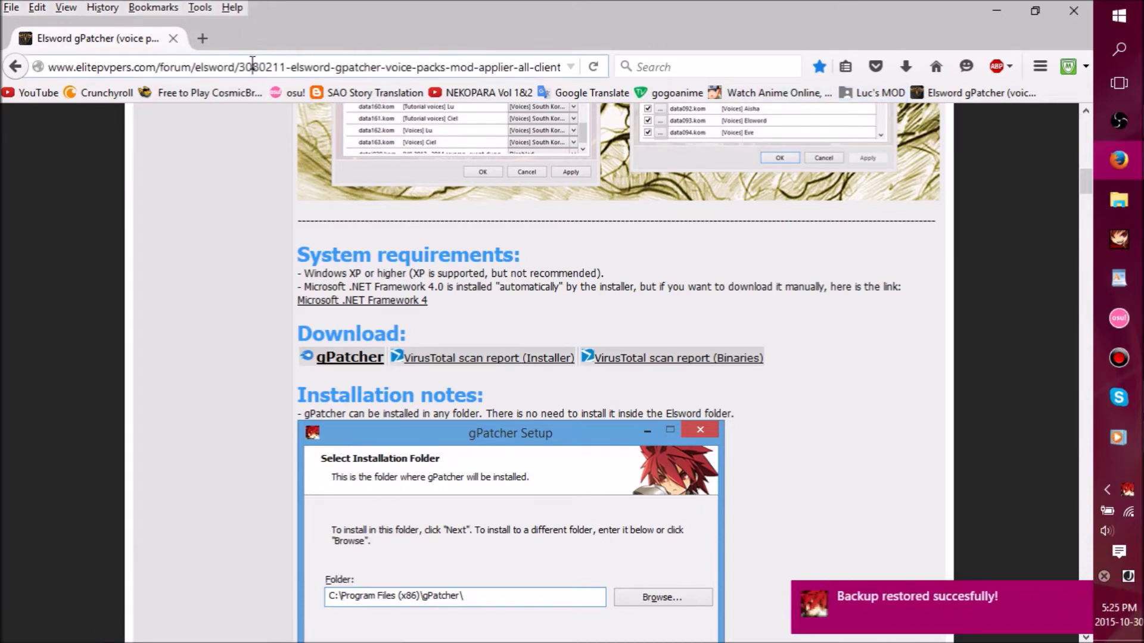
pyautogui.click(10, 94)
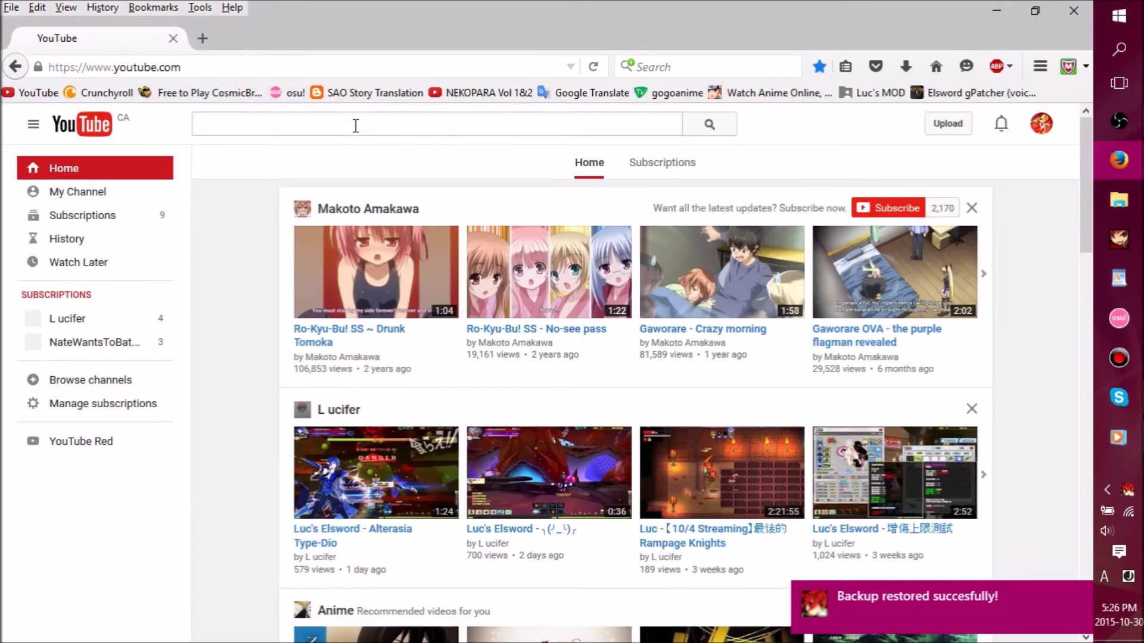
# - Find the L ucifer YouTube channel, pause its featured video, and open the Luc's MOD Drive folder
pyautogui.write('L u')
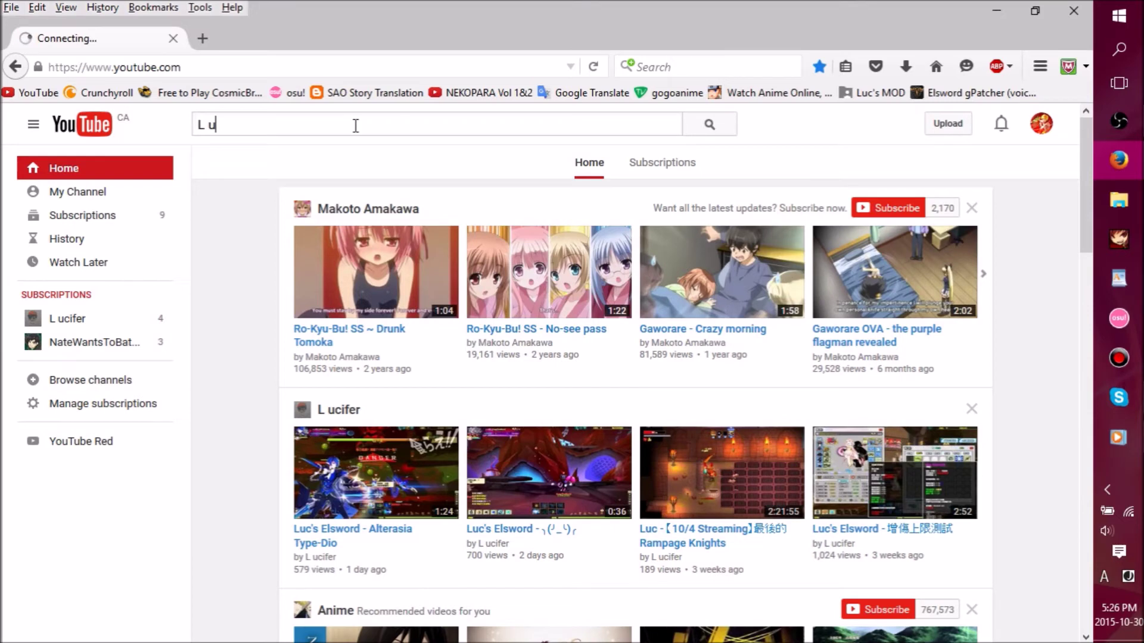
pyautogui.write('cif')
pyautogui.press('BackSpace')
pyautogui.press('BackSpace')
pyautogui.press('BackSpace')
pyautogui.press('BackSpace')
pyautogui.press('BackSpace')
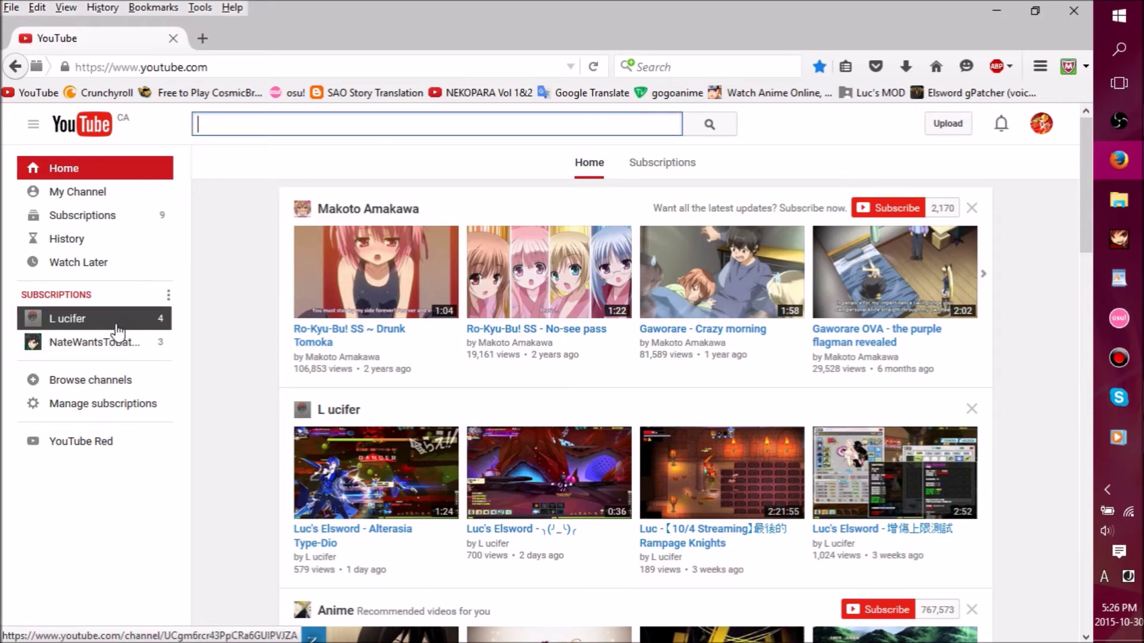
pyautogui.click(118, 331)
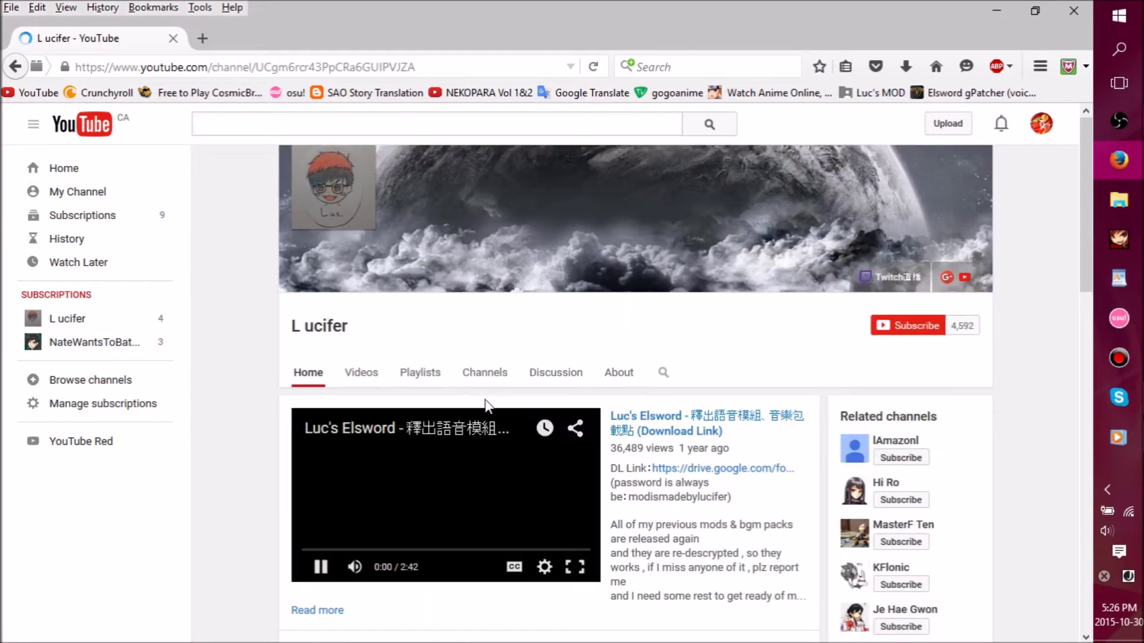
pyautogui.click(441, 498)
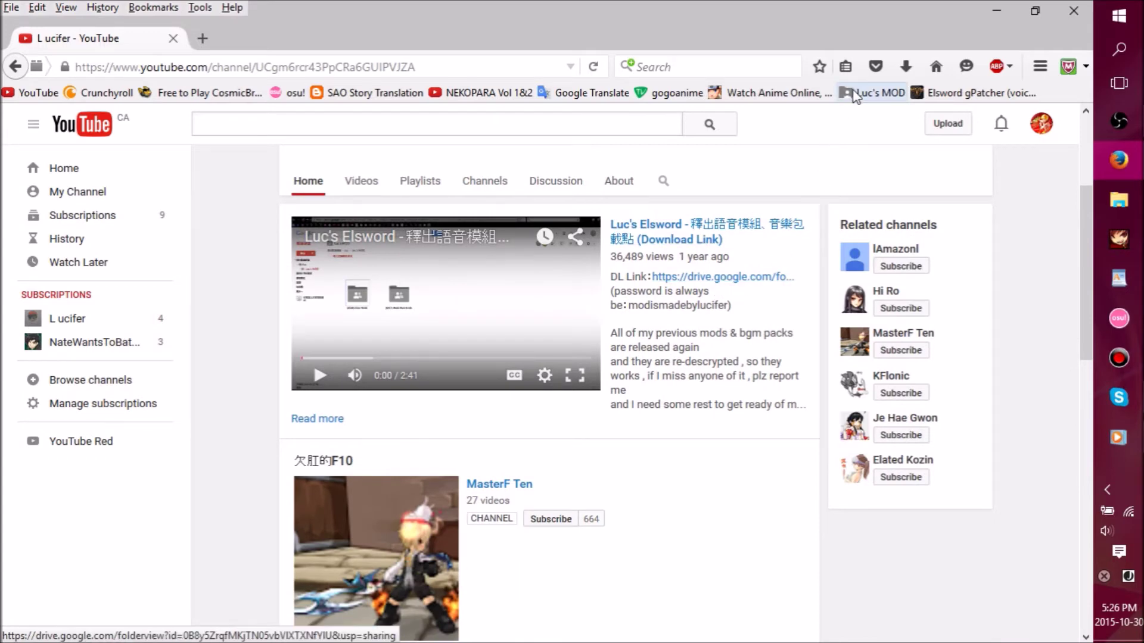
pyautogui.click(871, 93)
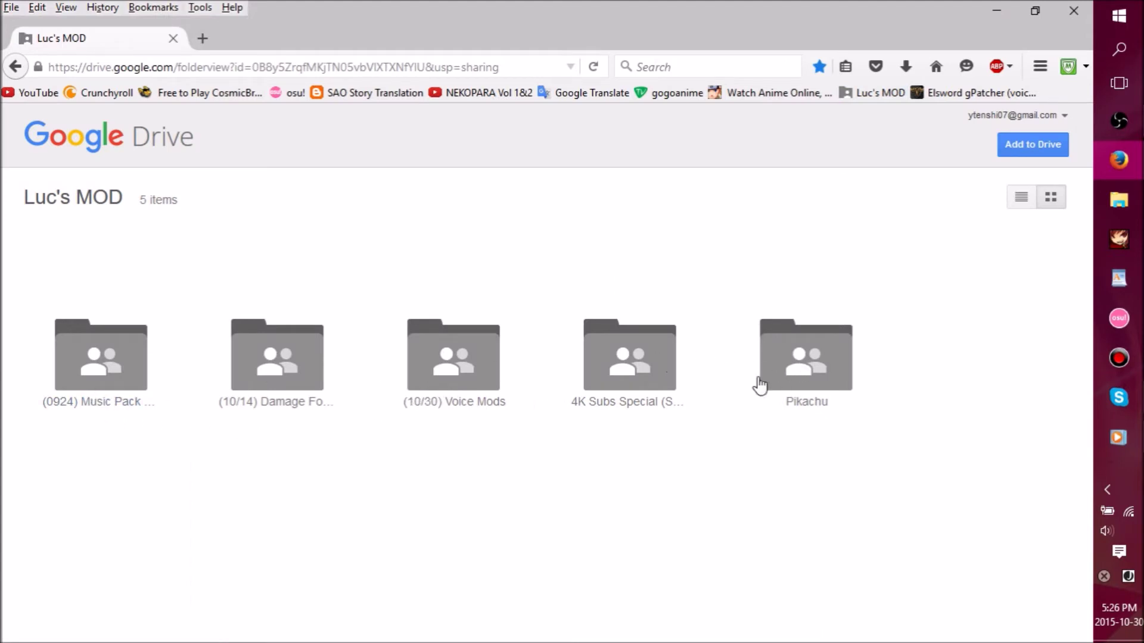
# - Look inside the Pikachu and 4K Subs Special folders, returning to Luc's MOD each time
pyautogui.click(807, 405)
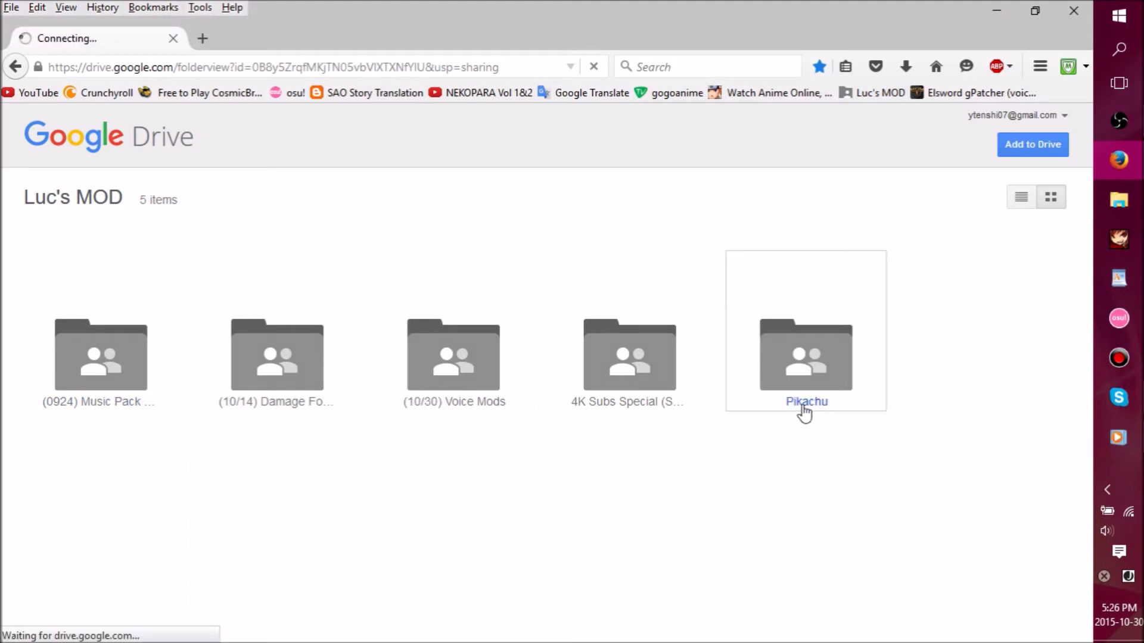
pyautogui.click(16, 67)
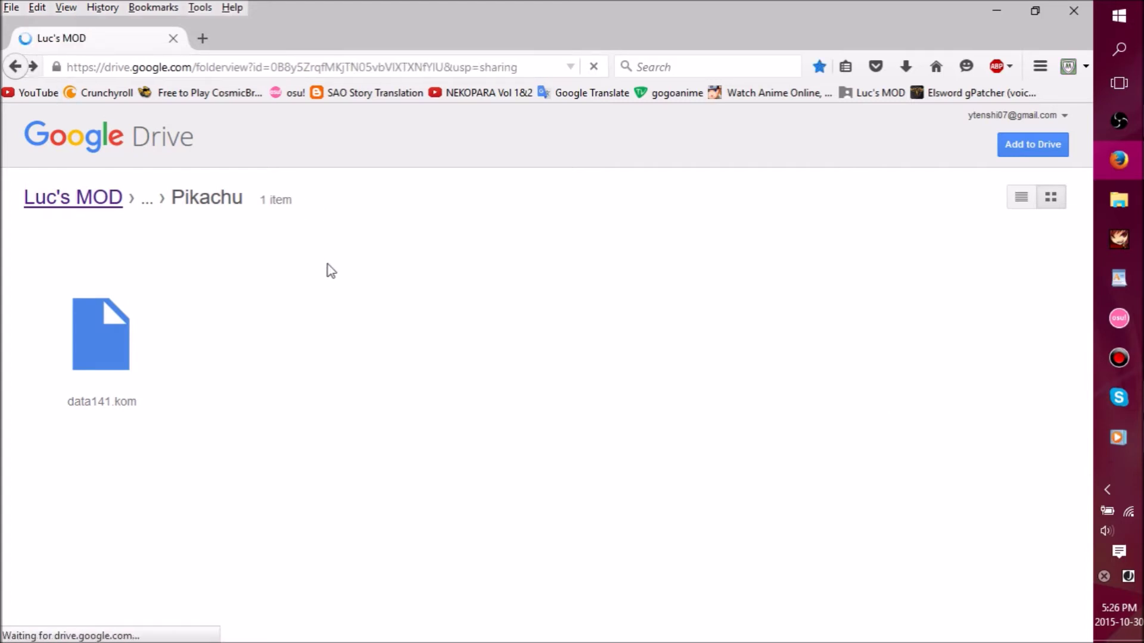
pyautogui.click(633, 410)
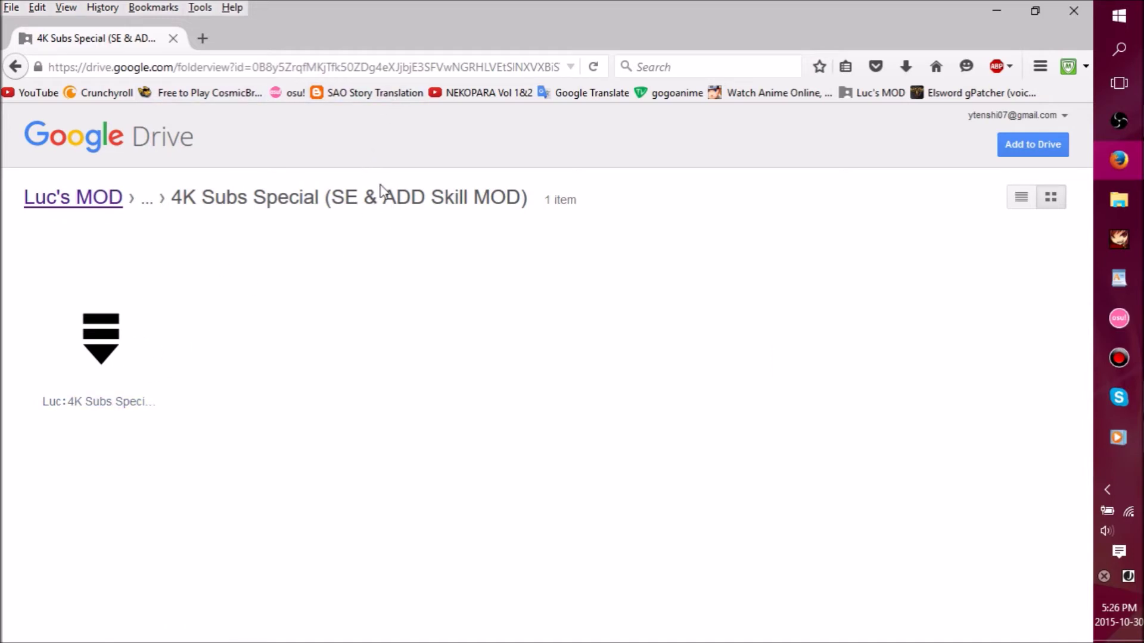
pyautogui.click(15, 67)
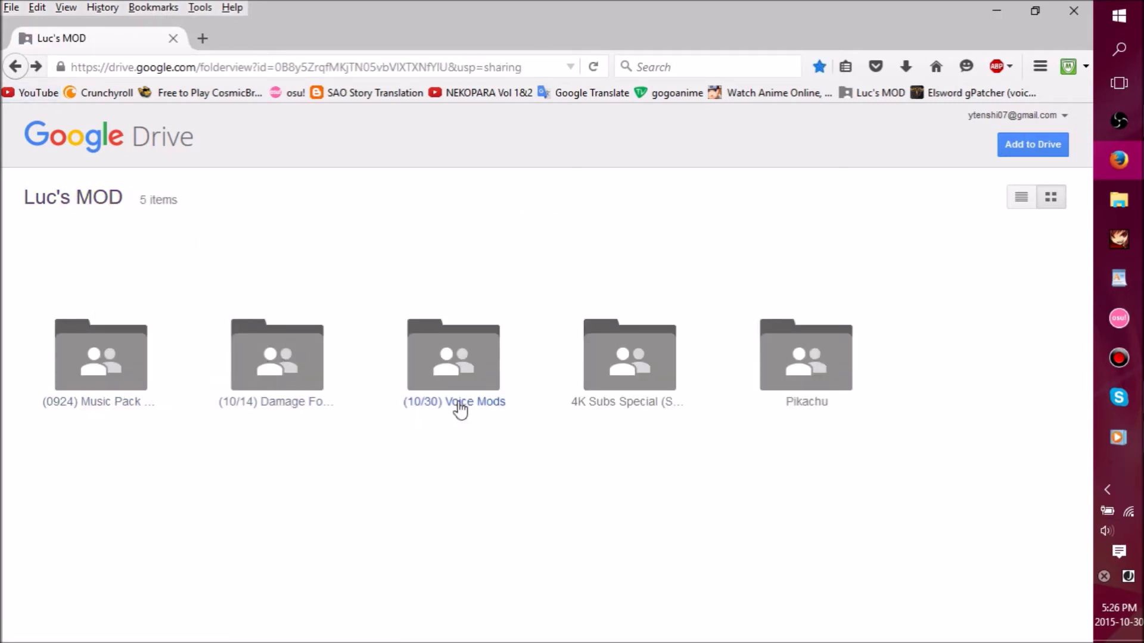
# - Navigate to (10/30) Voice Mods > (10/30) Elsword > Jin Kisaragi, peeking into Type Dio
pyautogui.click(462, 410)
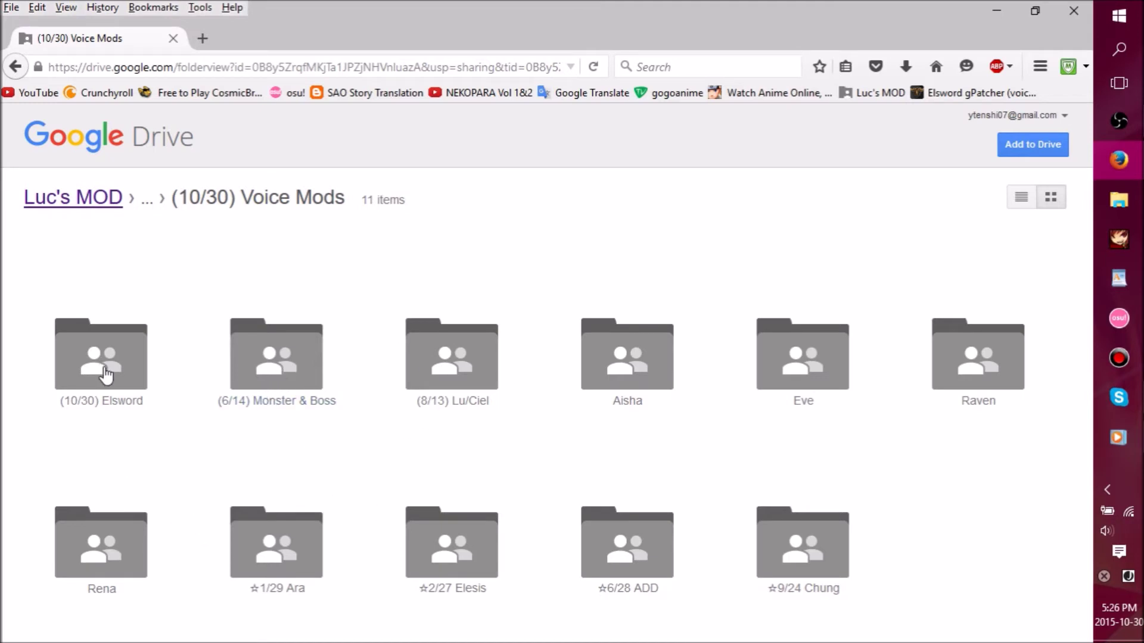
pyautogui.doubleClick(106, 376)
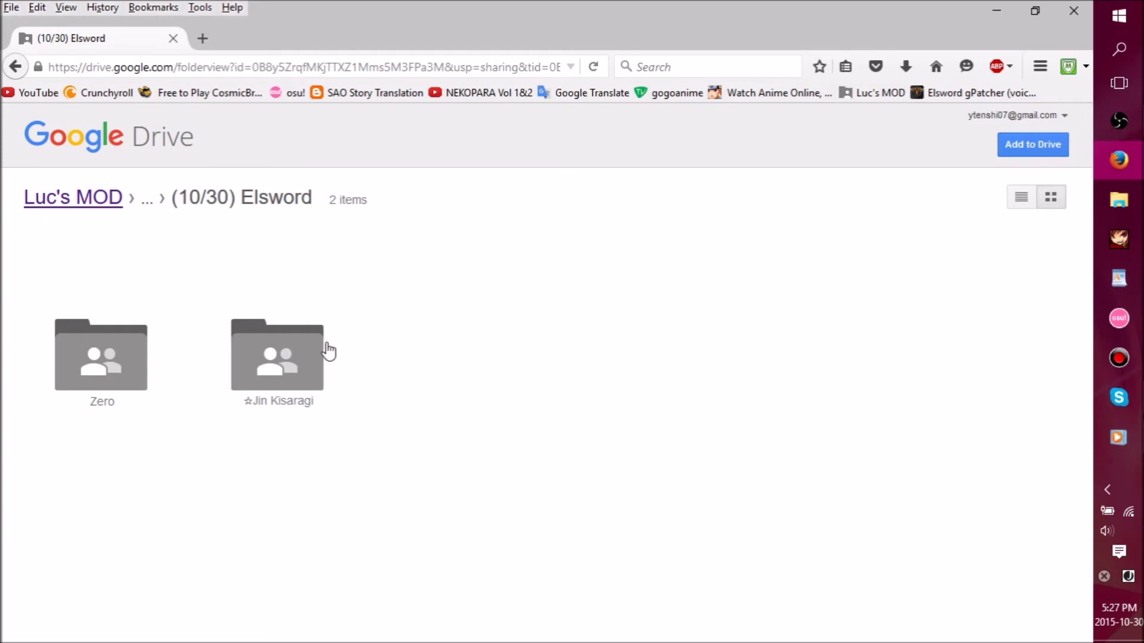
pyautogui.click(266, 401)
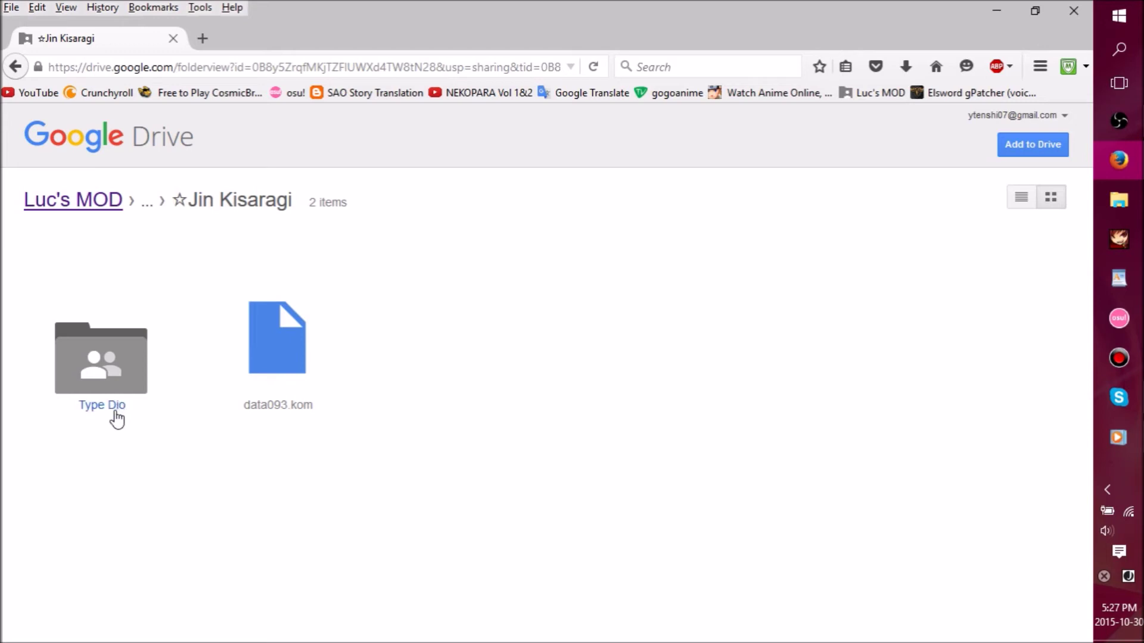
pyautogui.click(117, 418)
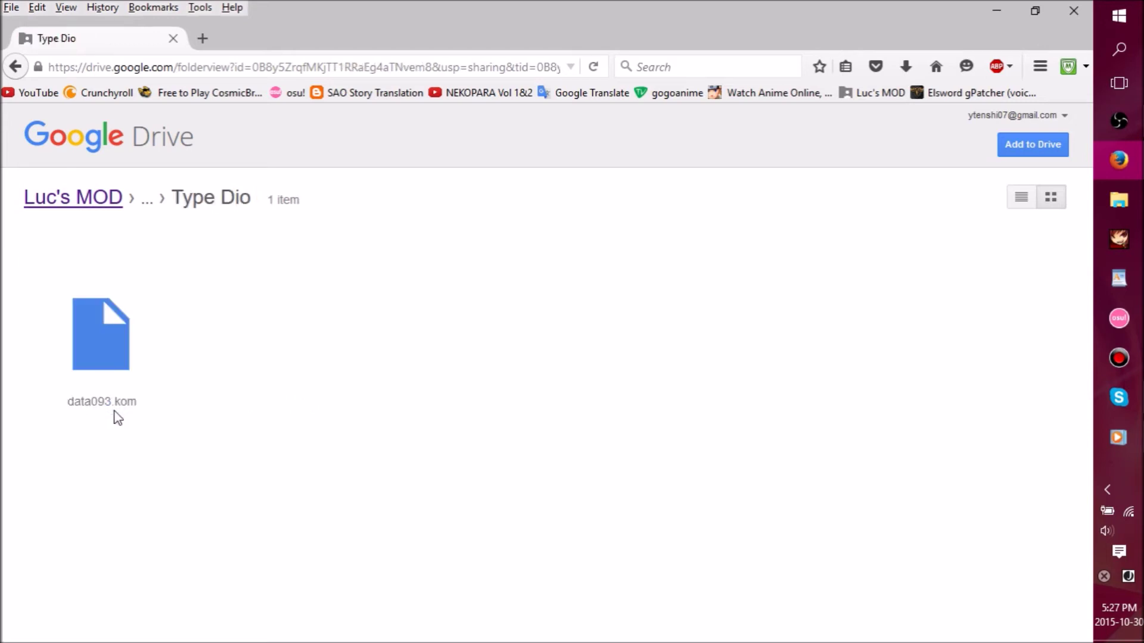
pyautogui.click(12, 68)
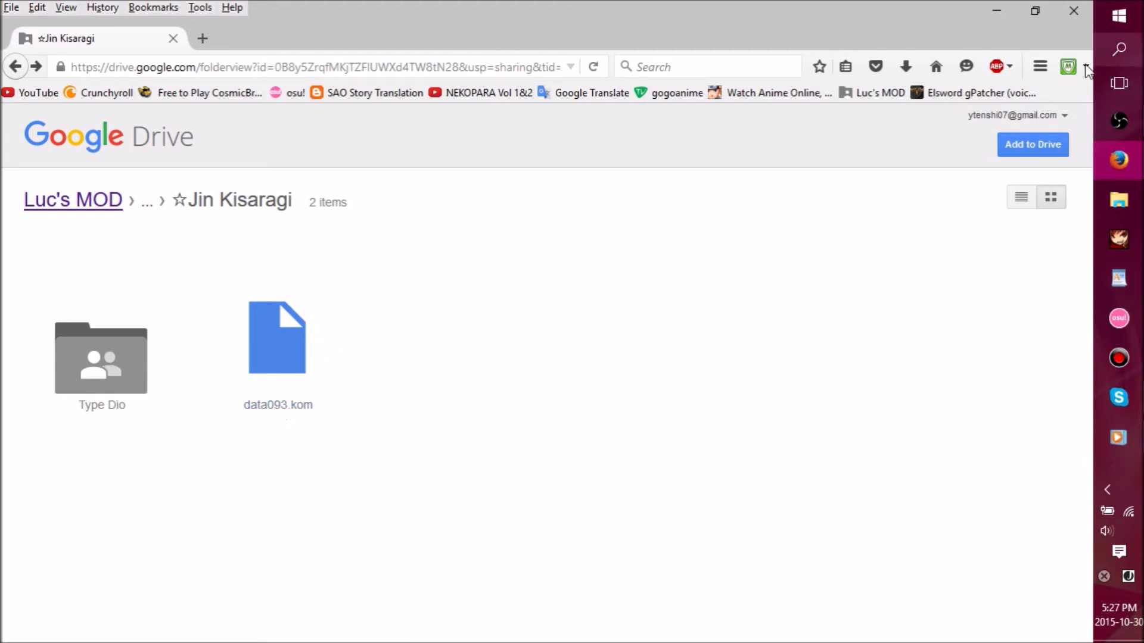
# - Select all eight .kom files in Folders > Music > All Voices Mods
pyautogui.click(992, 10)
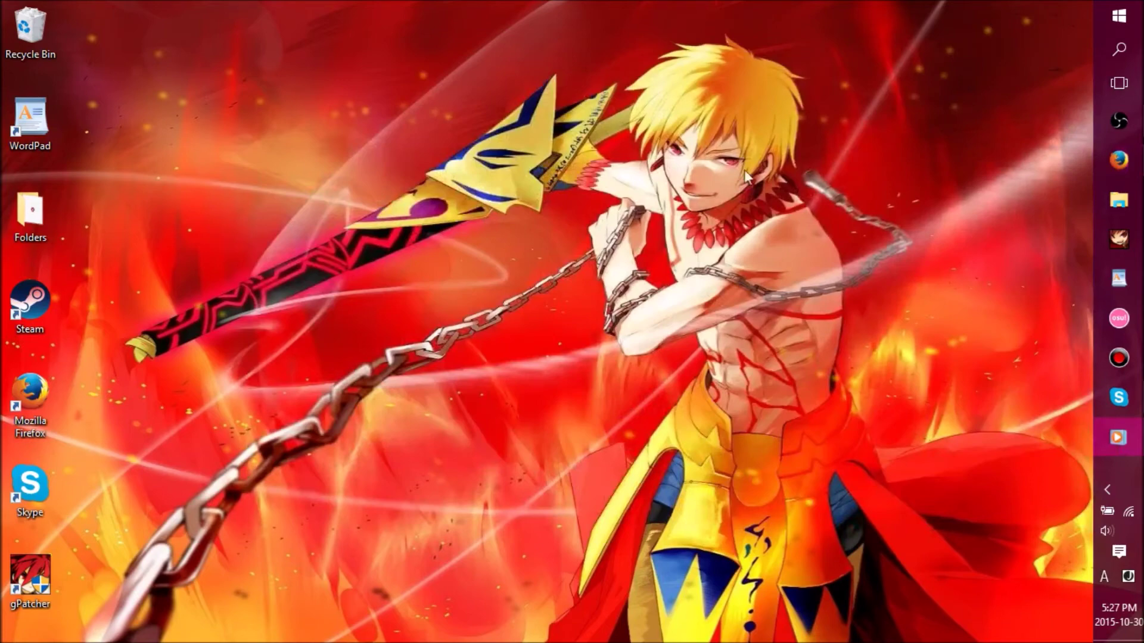
pyautogui.doubleClick(33, 214)
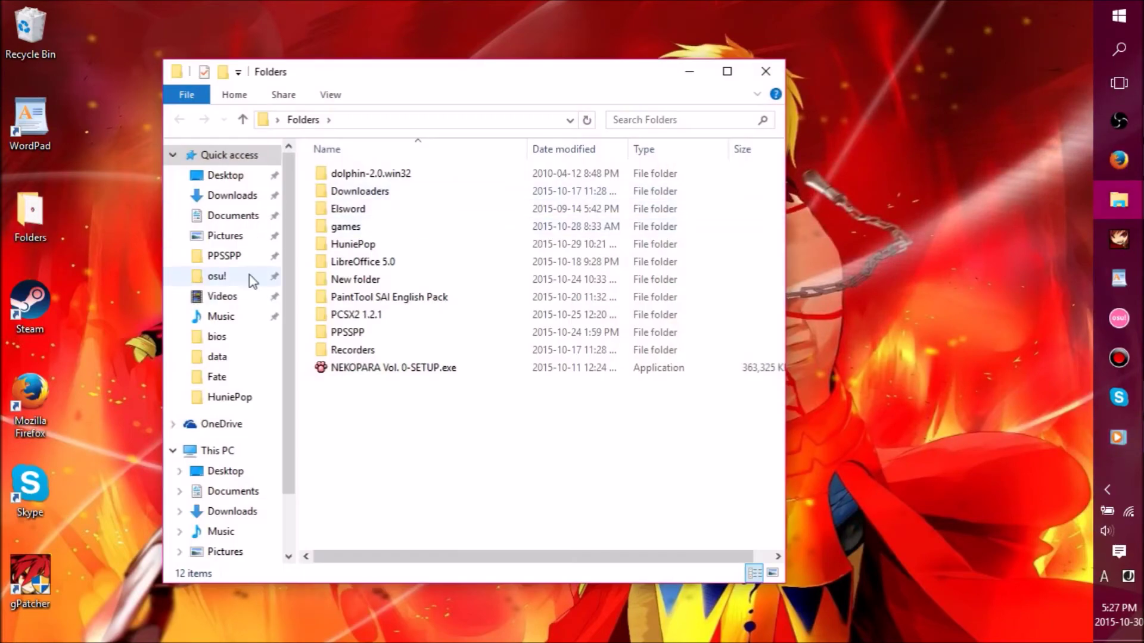
pyautogui.click(241, 325)
pyautogui.doubleClick(396, 174)
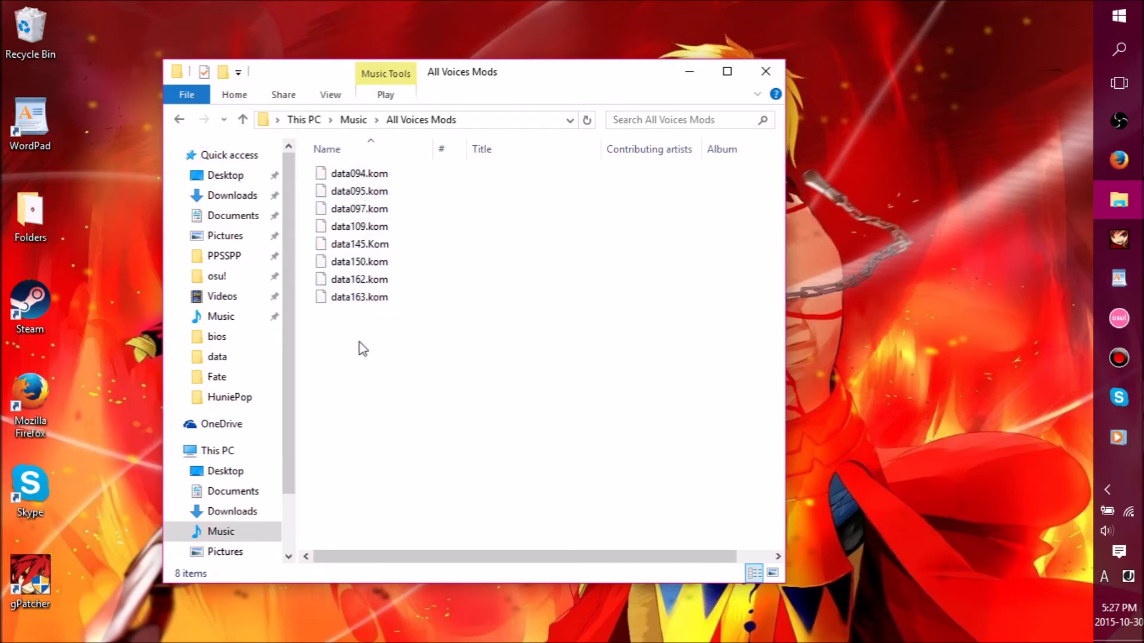
pyautogui.moveTo(360, 340); pyautogui.dragTo(348, 176)
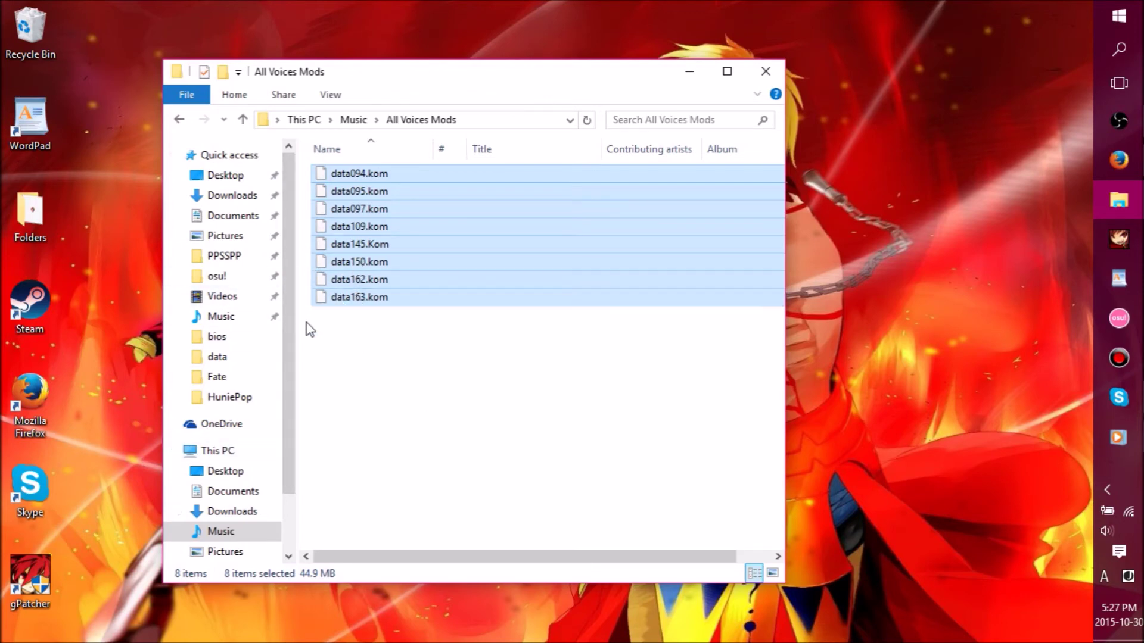
pyautogui.hscroll(1, 301, 324)
pyautogui.hscroll(-1, 335, 335)
# - Open This PC in a second window and navigate to C:\KOGGAMES\Elsword\data
pyautogui.click(226, 453)
pyautogui.rightClick(226, 453)
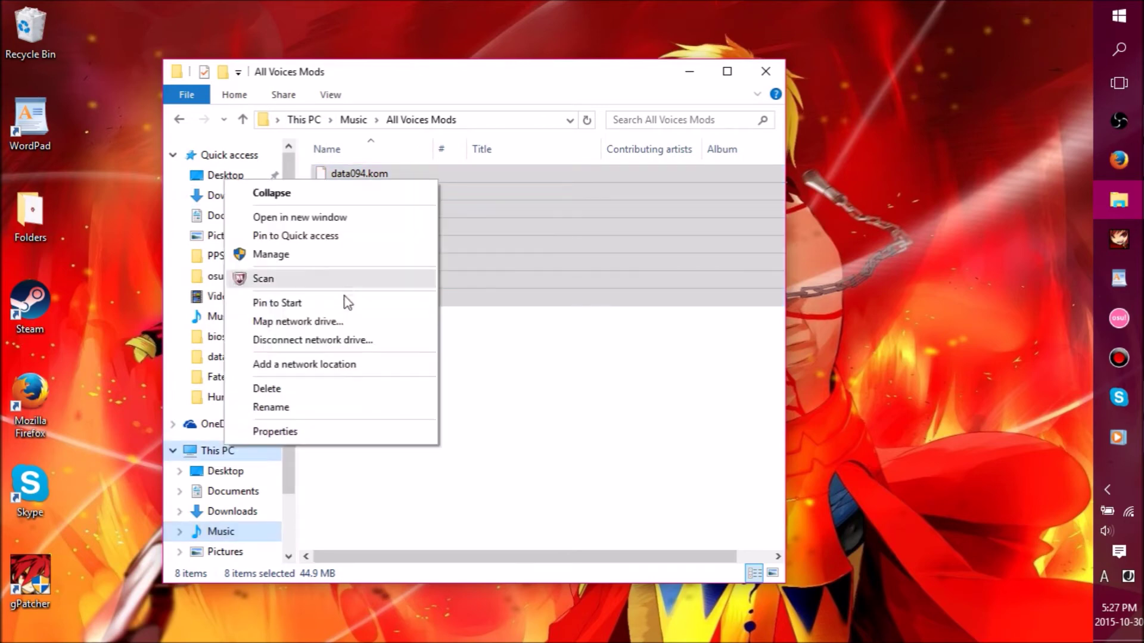
pyautogui.click(349, 218)
pyautogui.moveTo(503, 100); pyautogui.dragTo(774, 69)
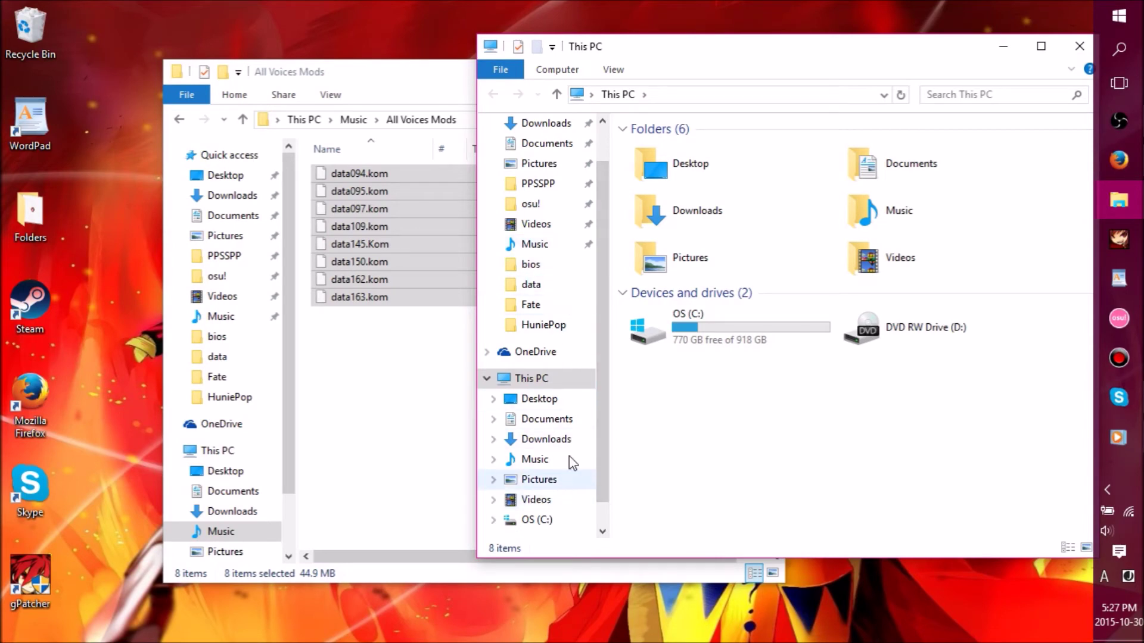
pyautogui.doubleClick(721, 334)
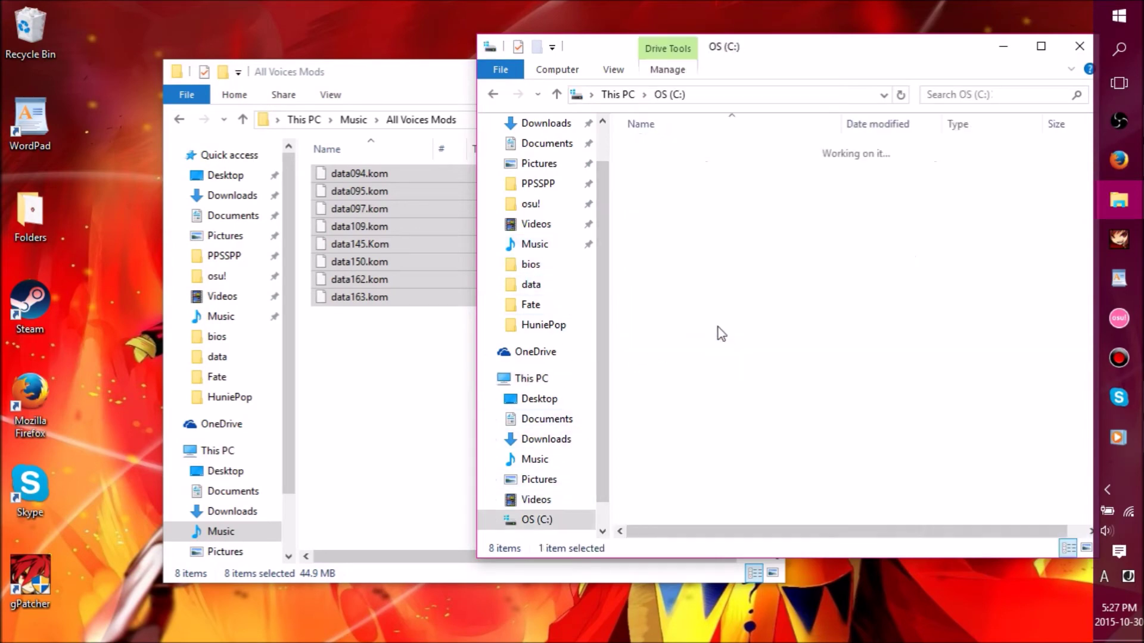
pyautogui.doubleClick(705, 276)
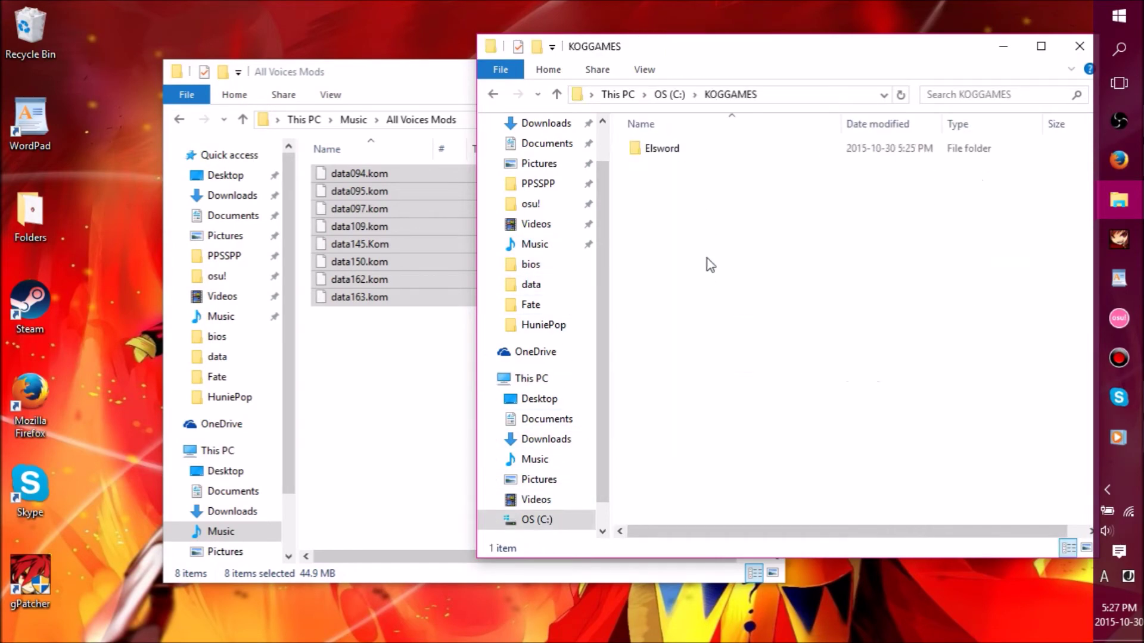
pyautogui.doubleClick(714, 152)
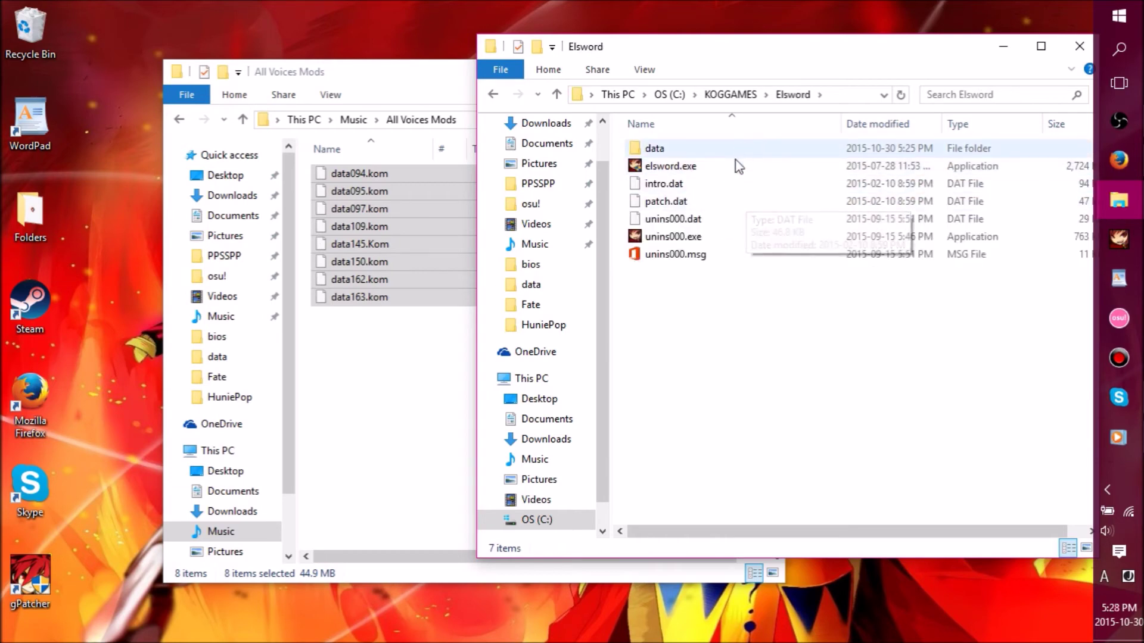
pyautogui.doubleClick(728, 150)
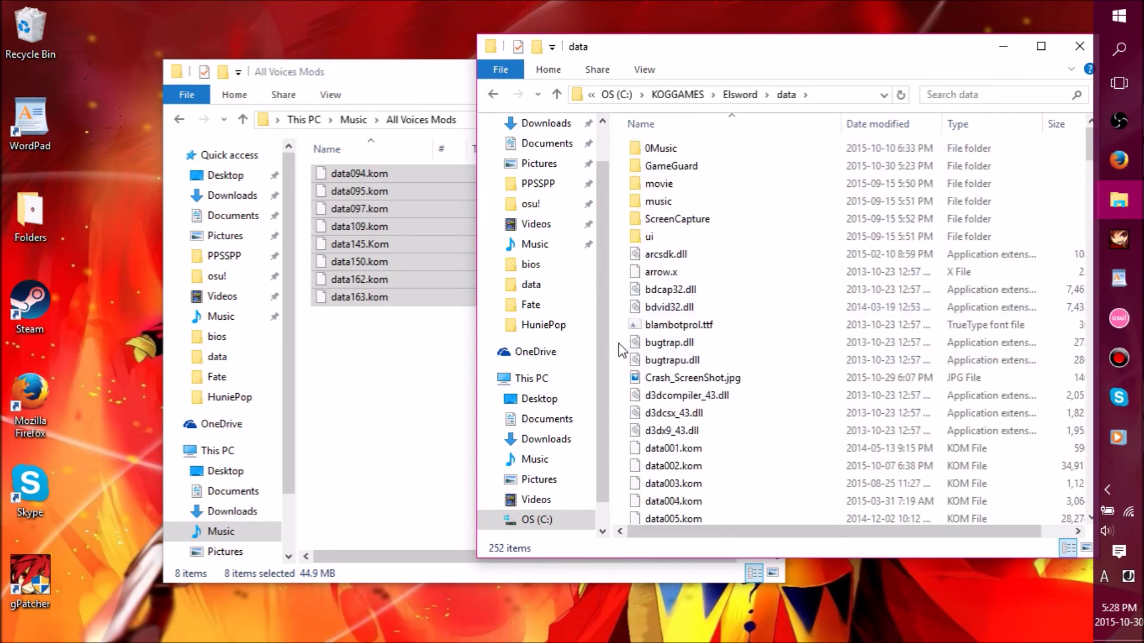
# - Paste the eight .kom files into Elsword's data folder
pyautogui.click(444, 114)
pyautogui.click(691, 69)
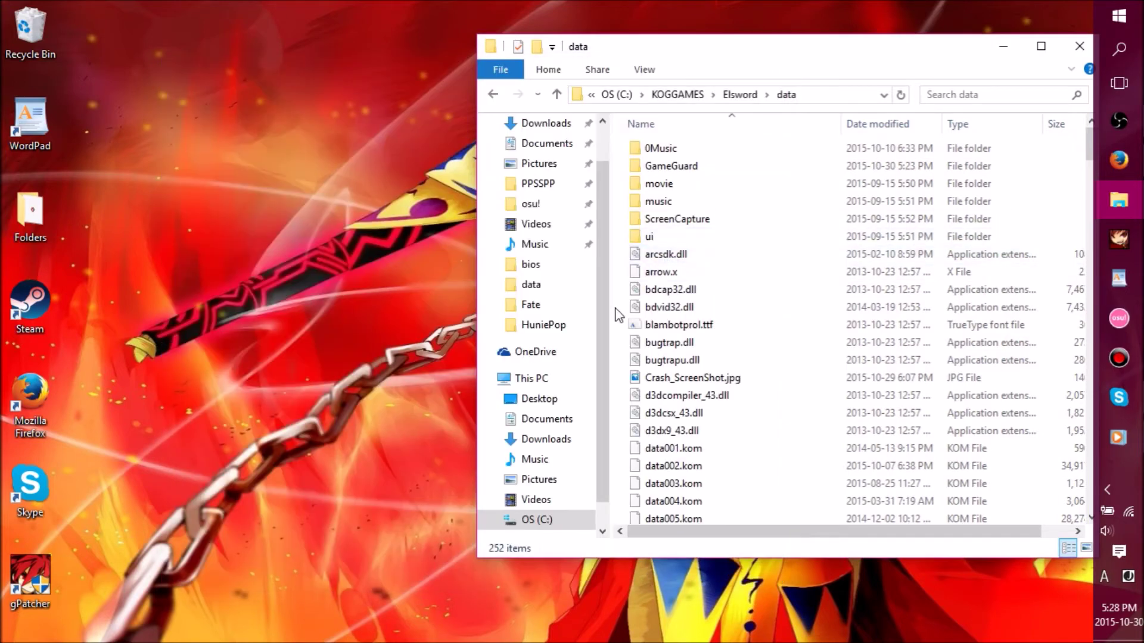
pyautogui.hotkey('ctrl', 'v')
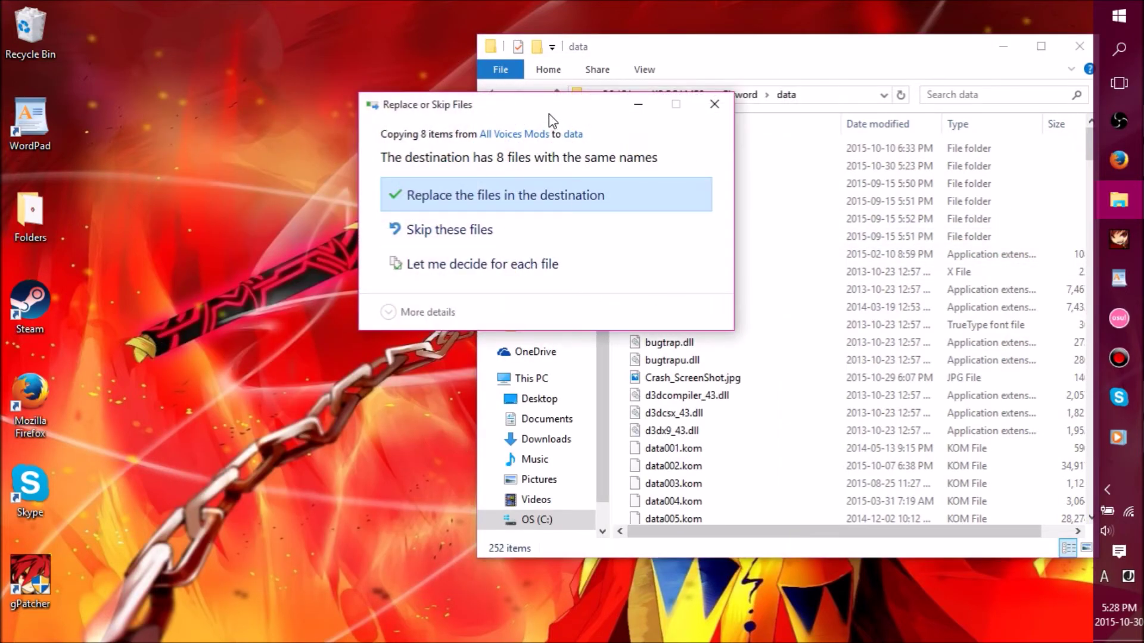
# - Replace the 8 same-named .kom files in the data folder and hide its window
pyautogui.moveTo(548, 115); pyautogui.dragTo(915, 55)
pyautogui.click(1096, 262)
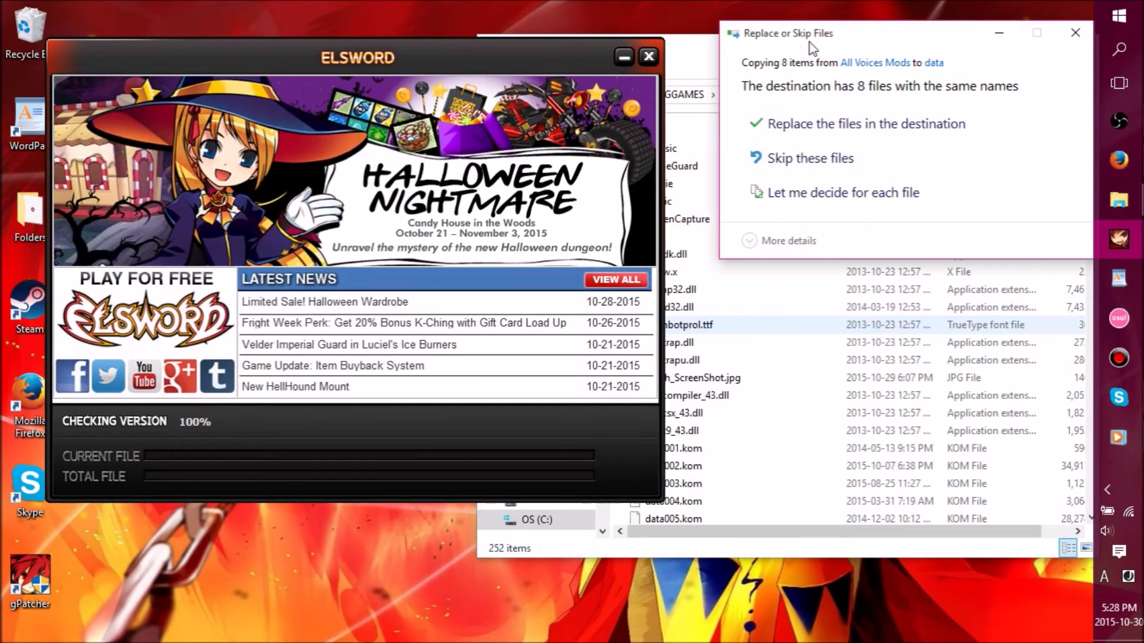
pyautogui.click(824, 127)
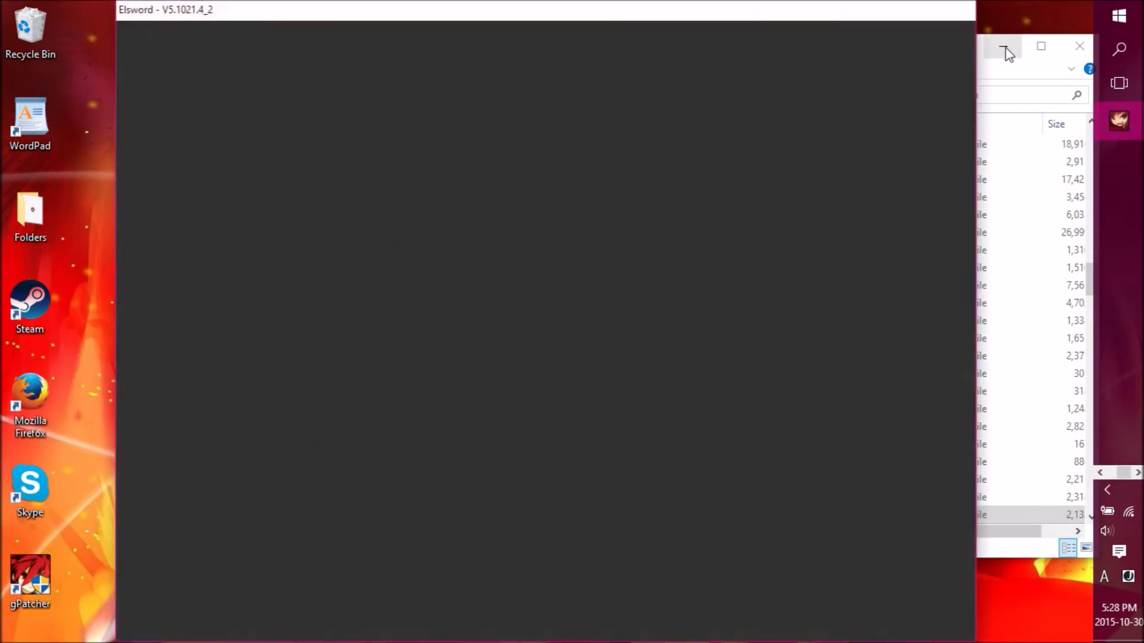
pyautogui.click(1004, 49)
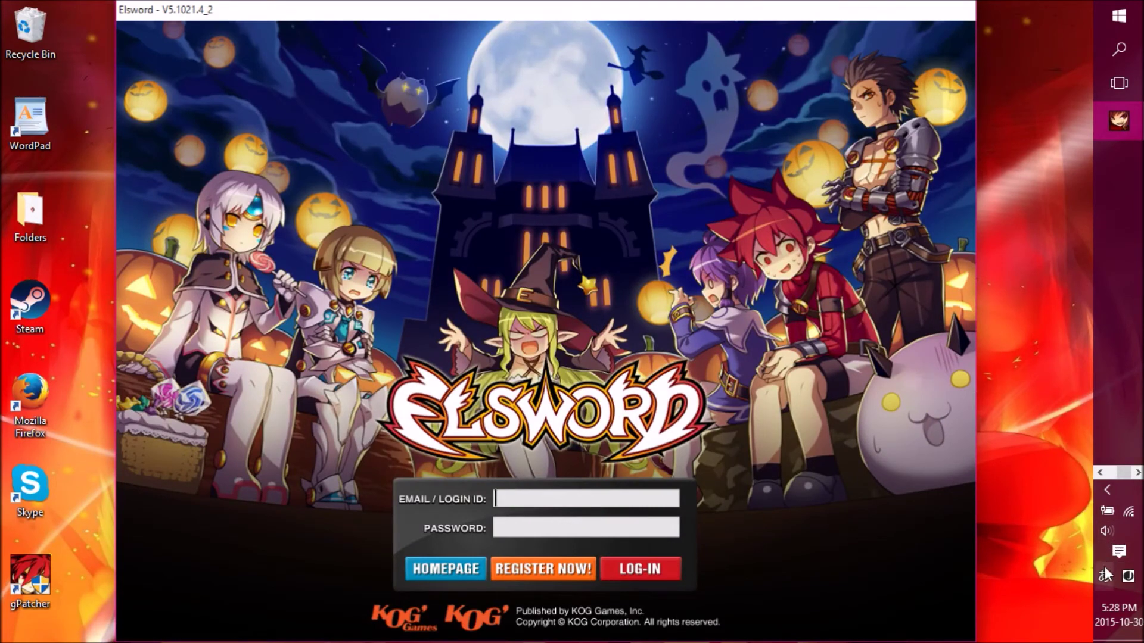
# - Log in to Elsword with the account's e-mail address and password
pyautogui.click(545, 505)
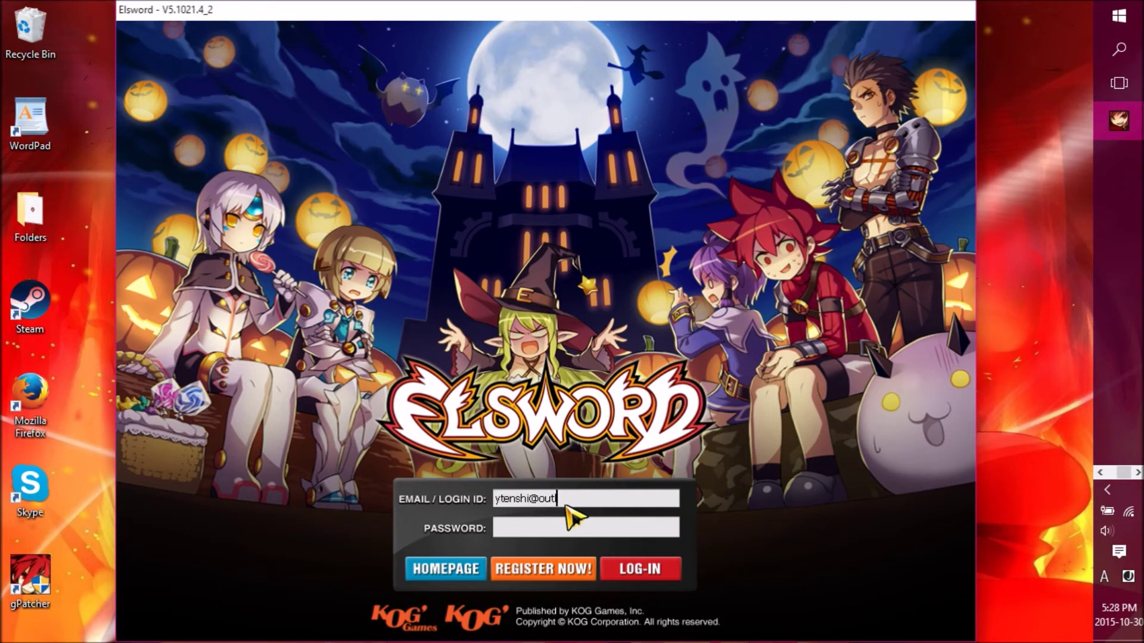
pyautogui.click(575, 530)
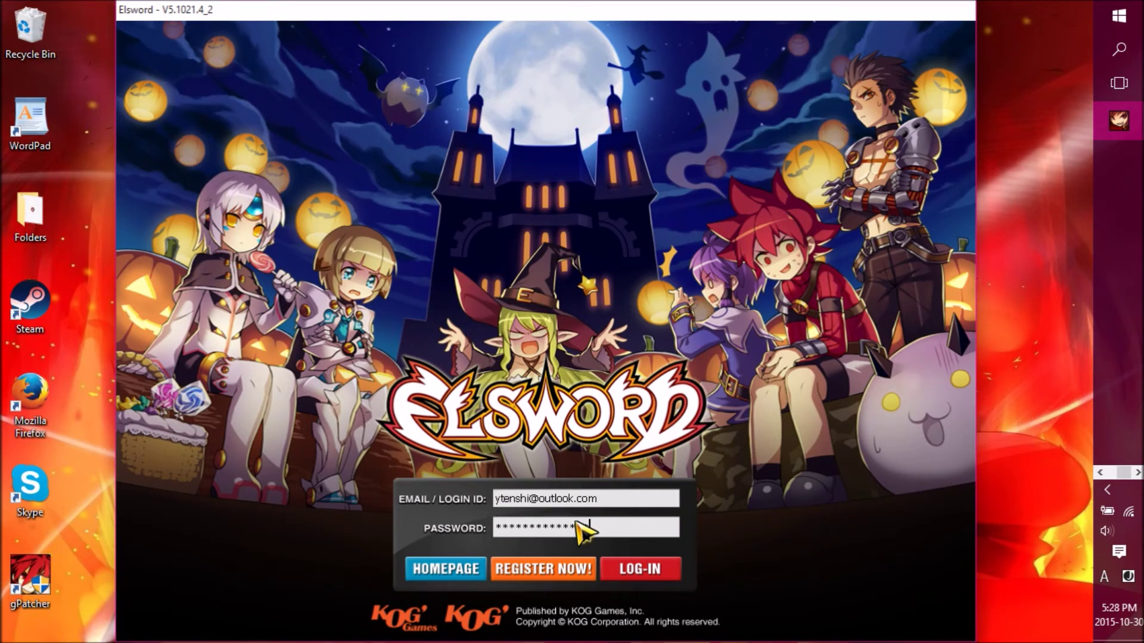
pyautogui.press('Return')
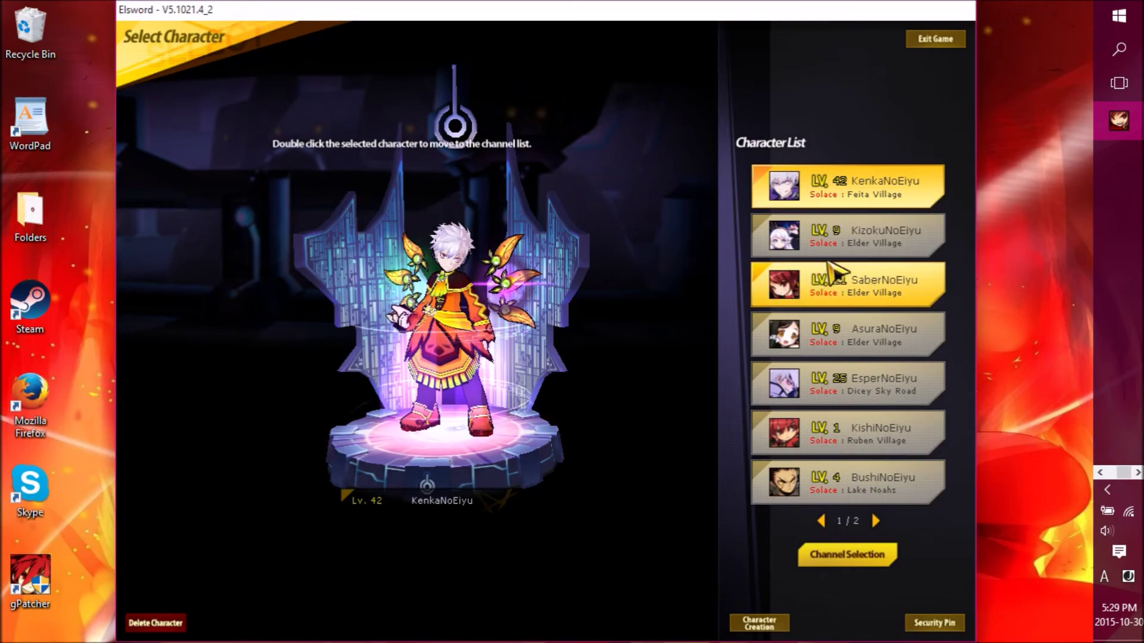
pyautogui.click(834, 244)
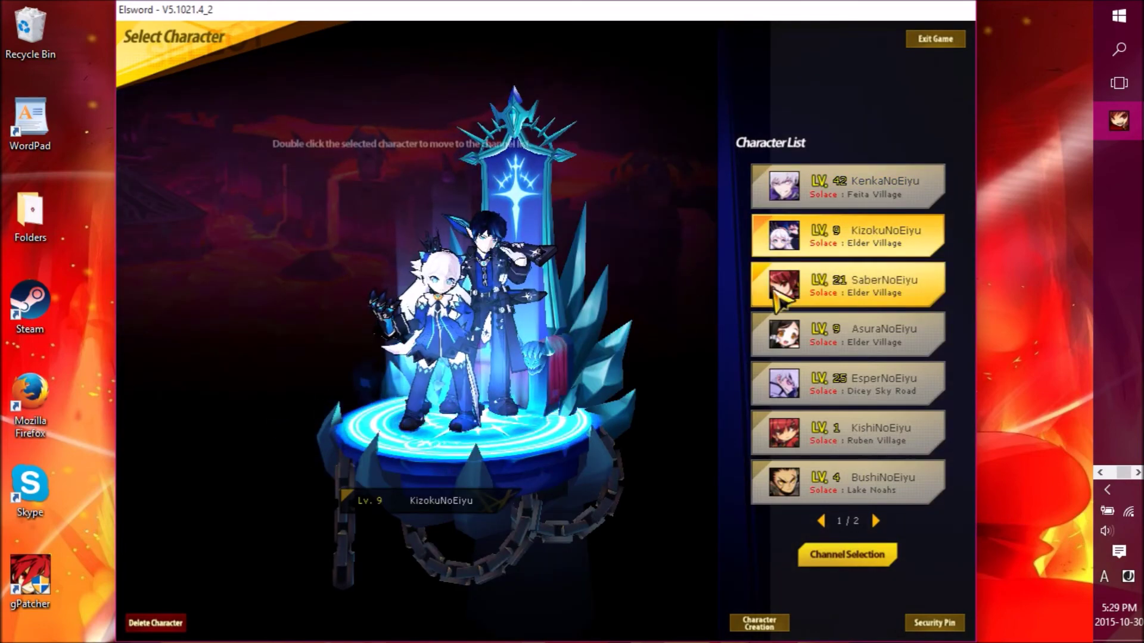
pyautogui.click(777, 301)
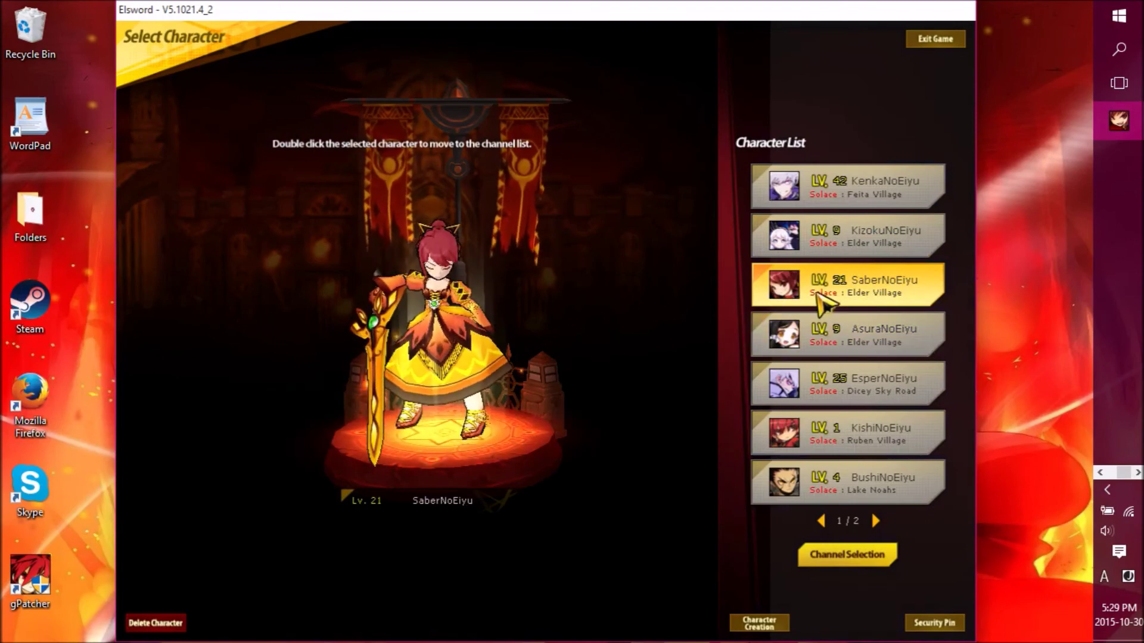
pyautogui.doubleClick(822, 303)
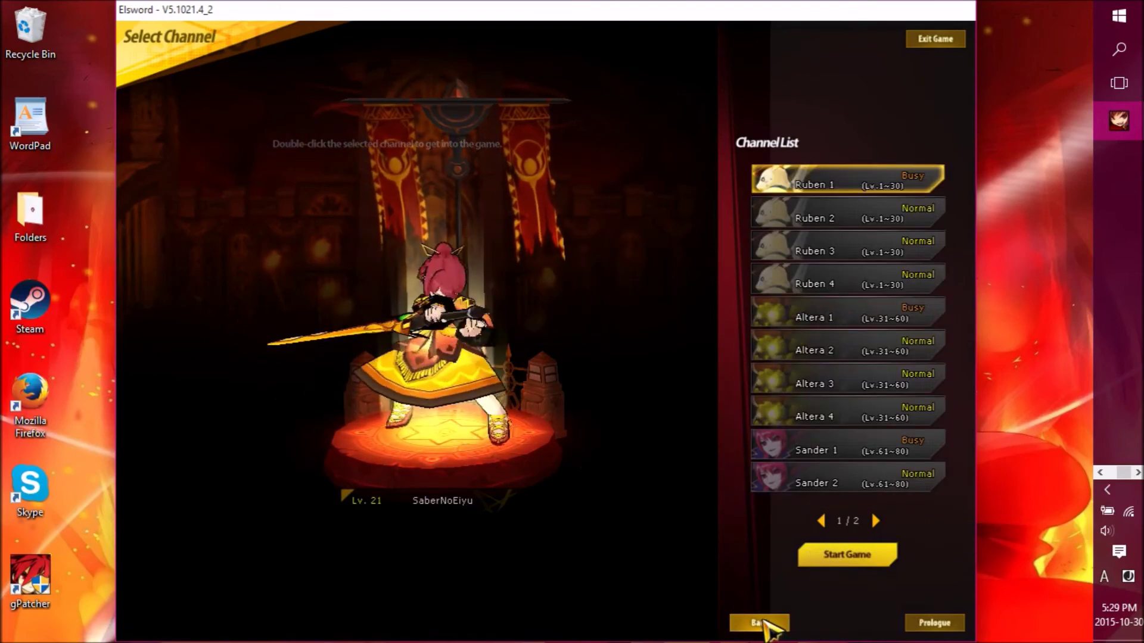
pyautogui.click(760, 624)
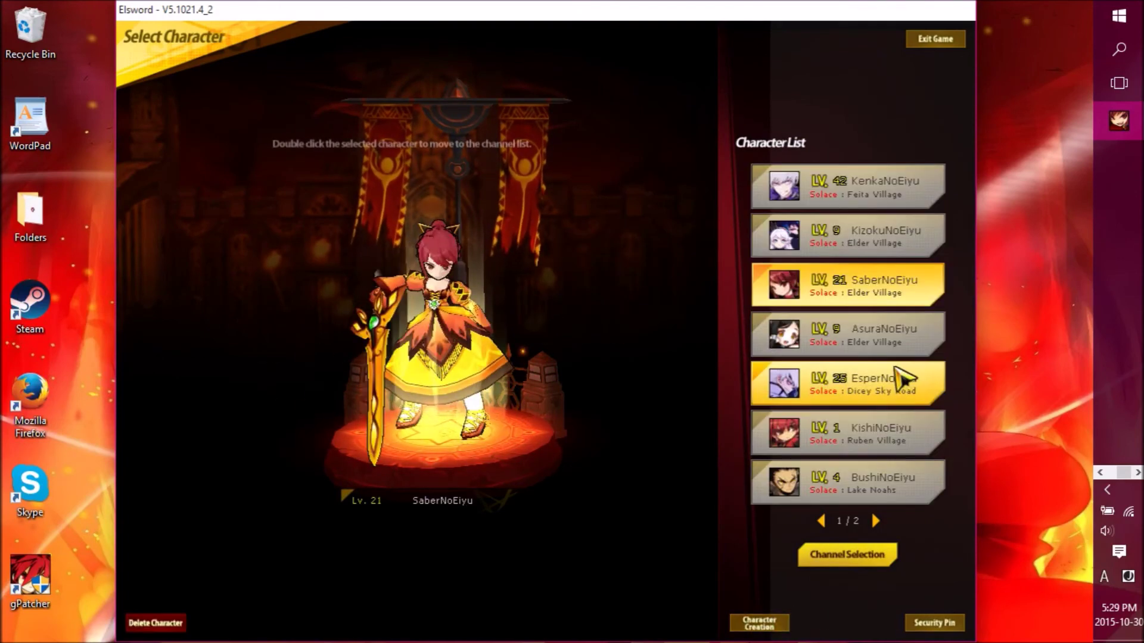
pyautogui.click(864, 335)
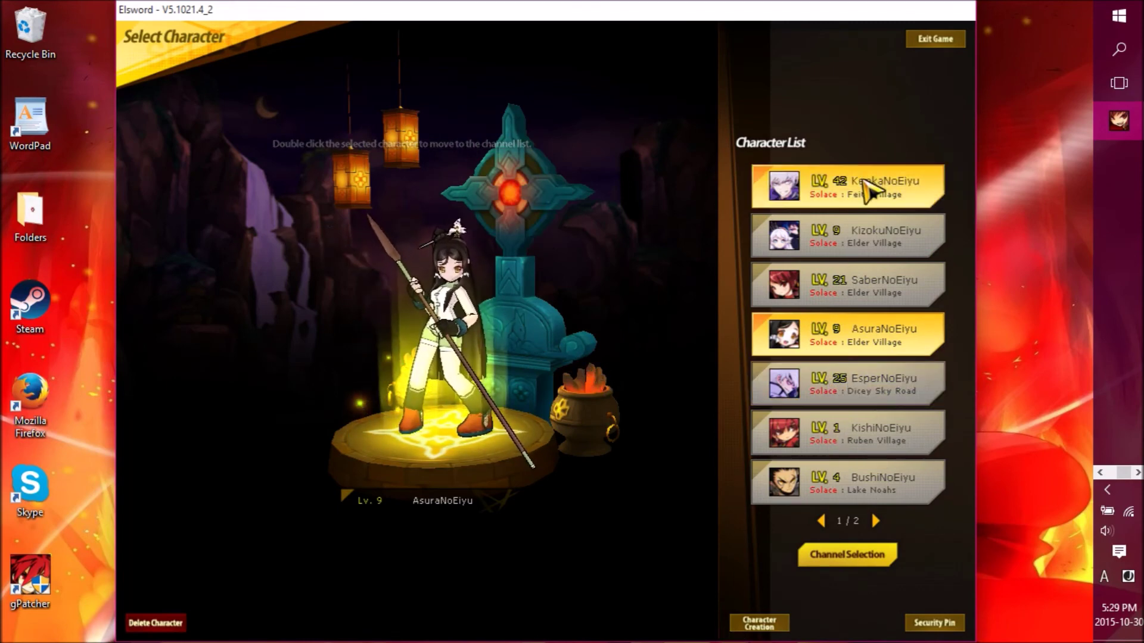
pyautogui.click(871, 186)
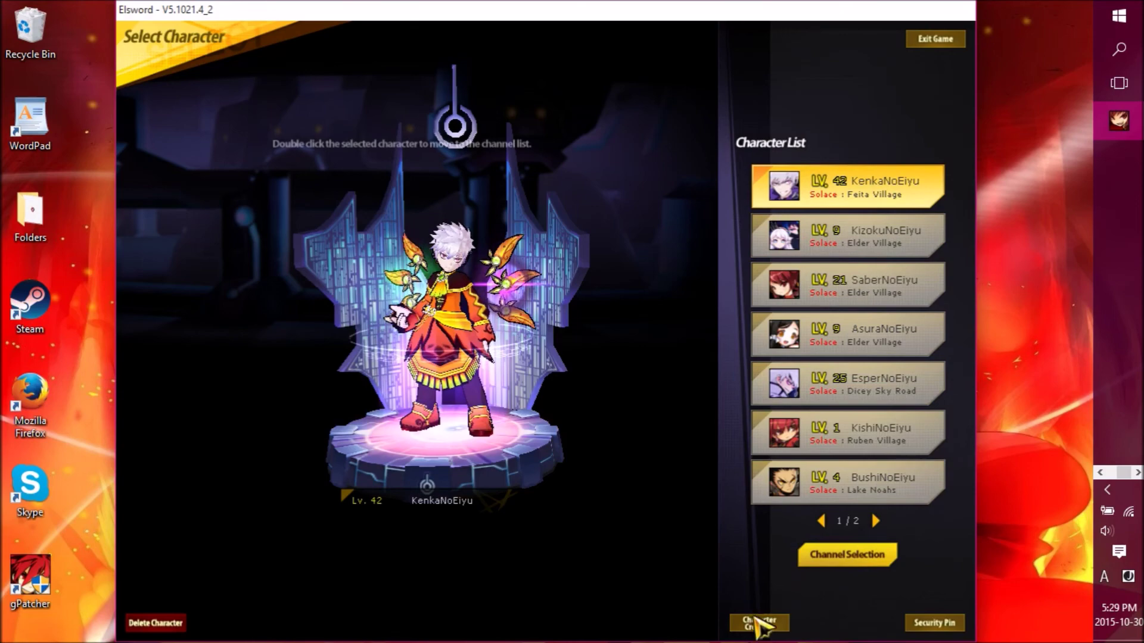
pyautogui.click(760, 623)
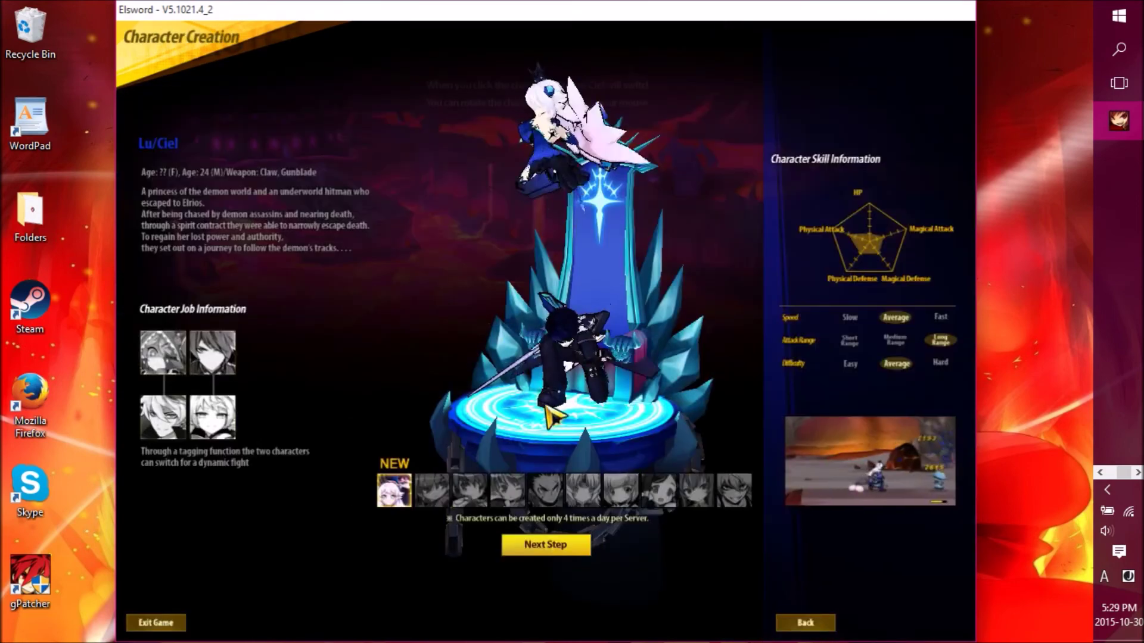
pyautogui.click(698, 504)
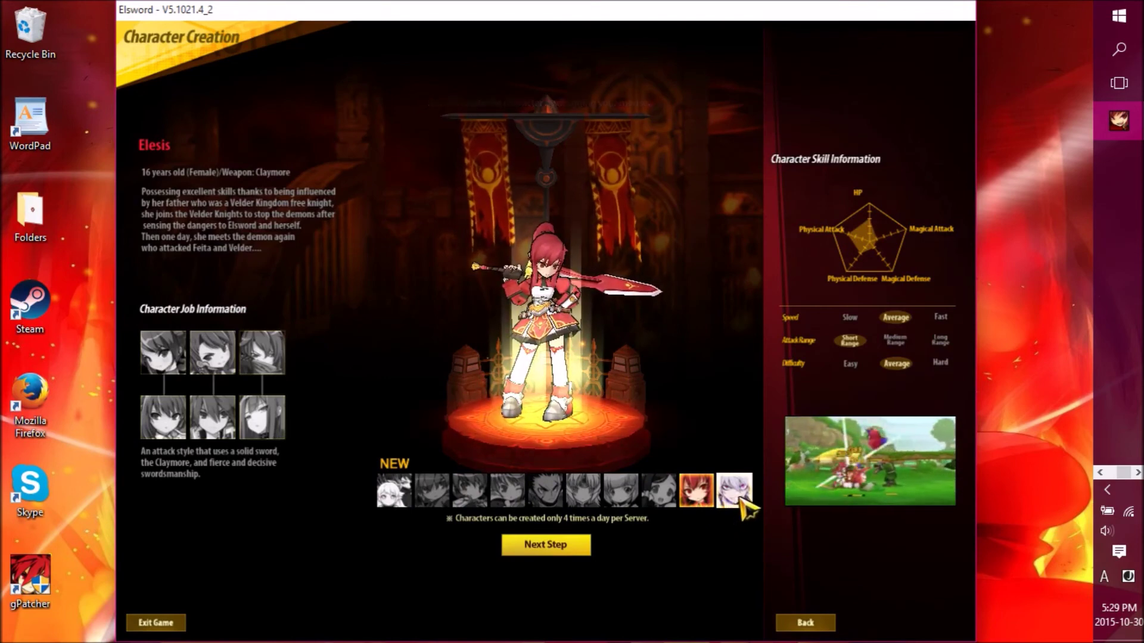
pyautogui.click(741, 502)
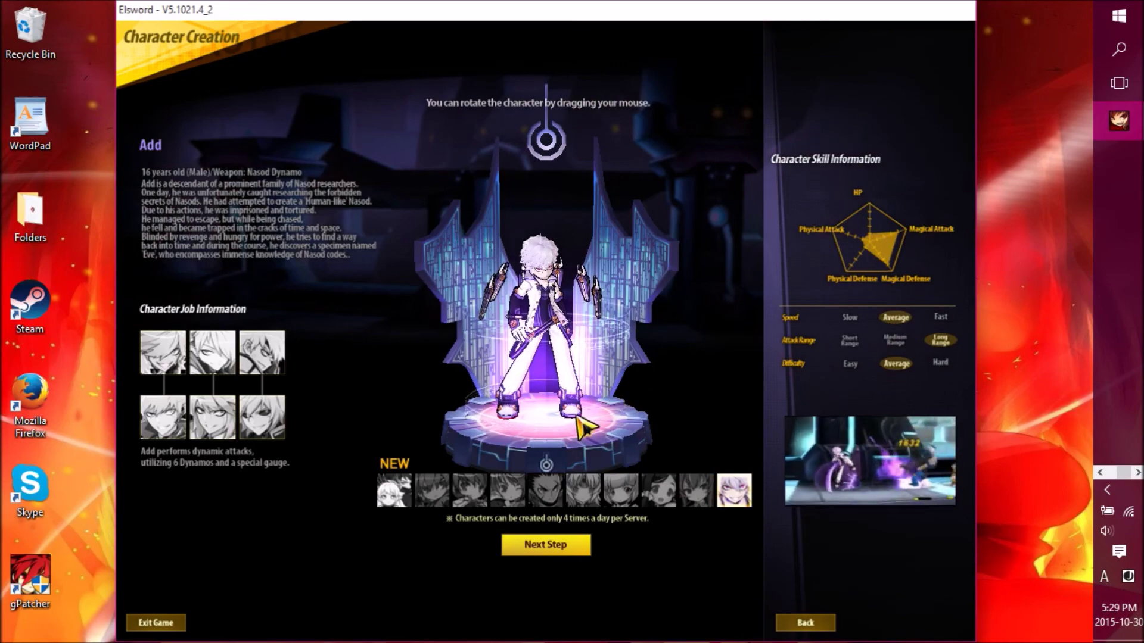
pyautogui.click(824, 622)
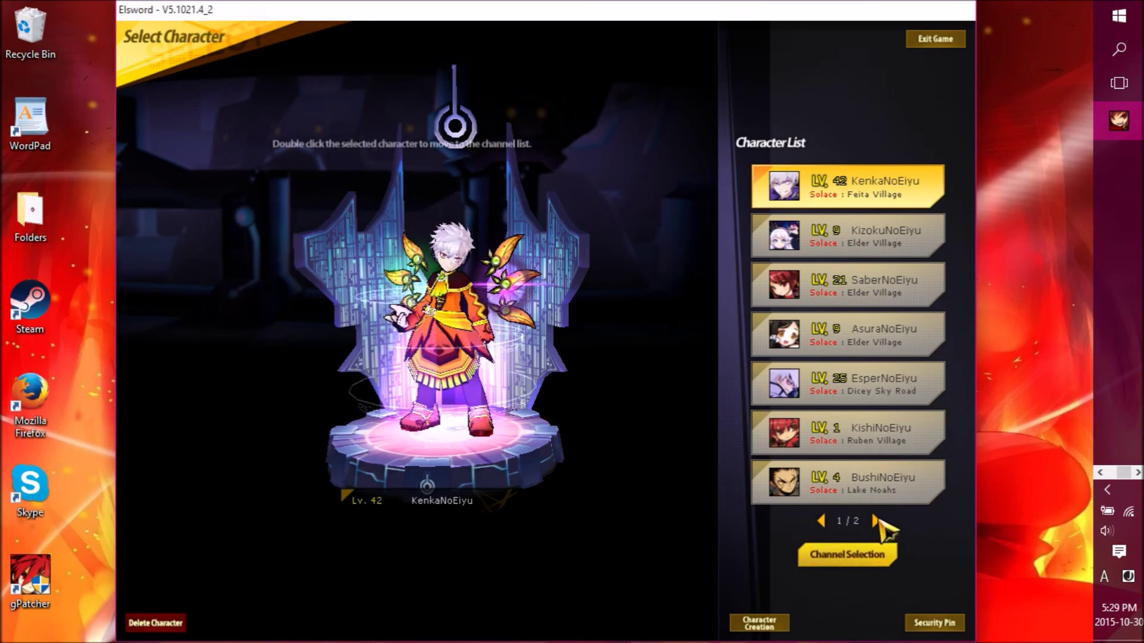
# - Preview AkumaNoEiyu and HoshuNoEiyu on page 2, then reselect KenkaNoEiyu on page 1
pyautogui.click(875, 522)
pyautogui.click(886, 238)
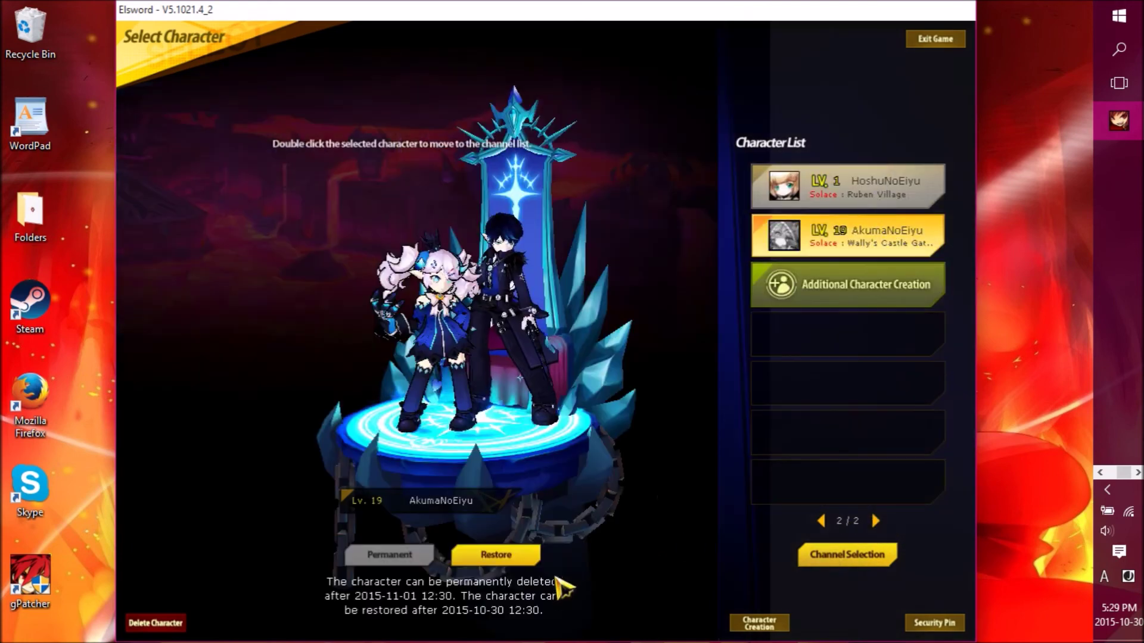
pyautogui.click(835, 186)
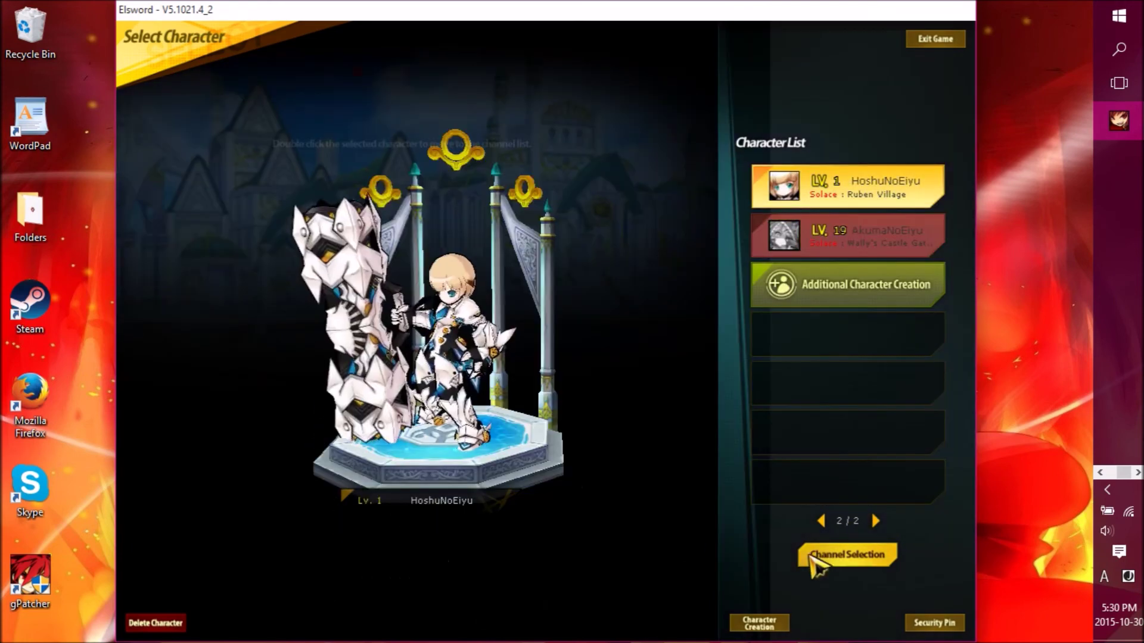
pyautogui.click(821, 520)
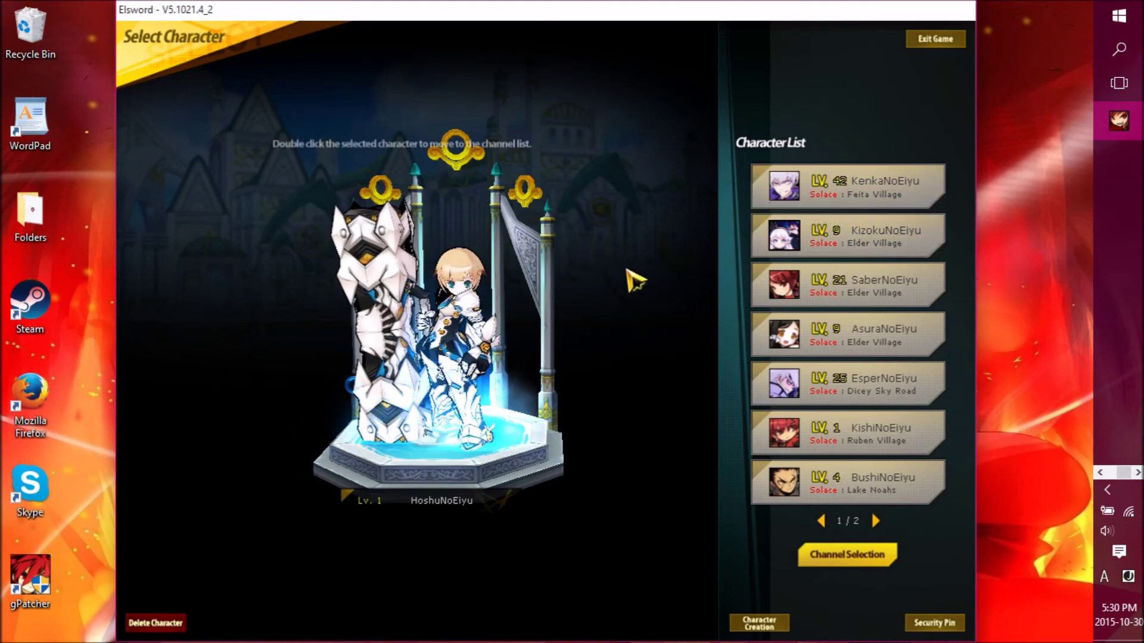
pyautogui.click(837, 192)
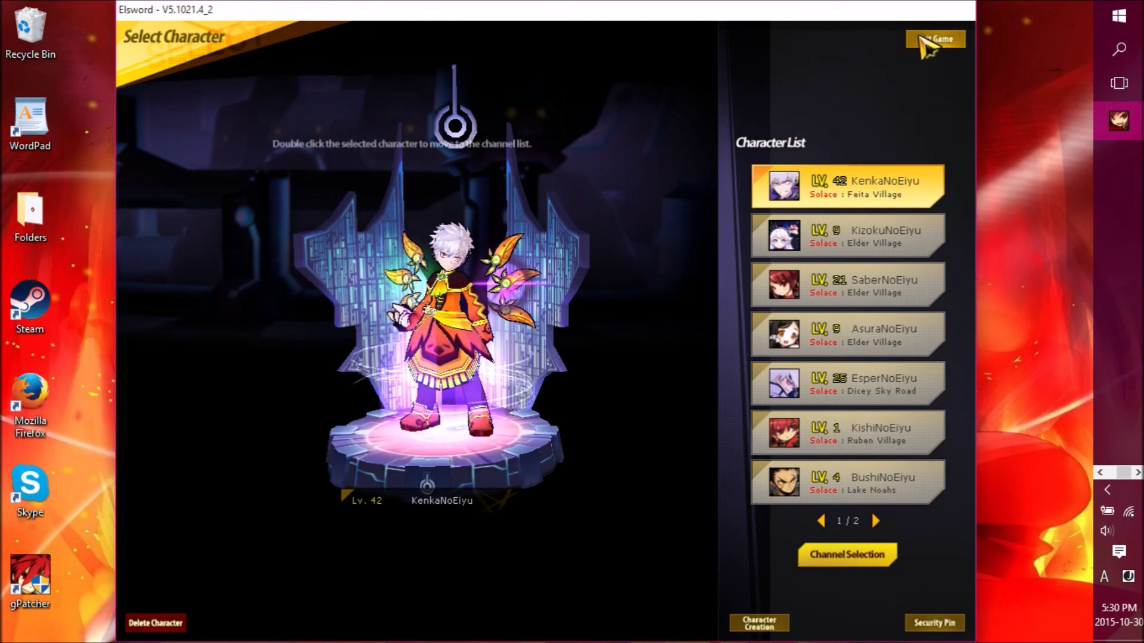
# - Exit the game, confirm with OK, and bring up Skype's main window
pyautogui.click(929, 40)
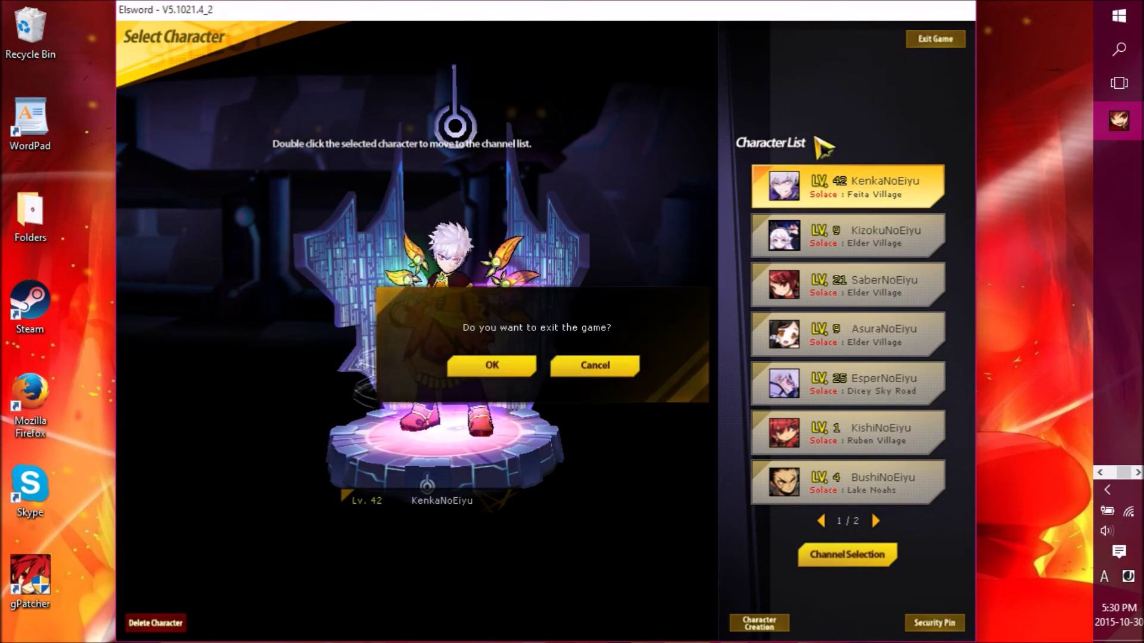
pyautogui.click(517, 364)
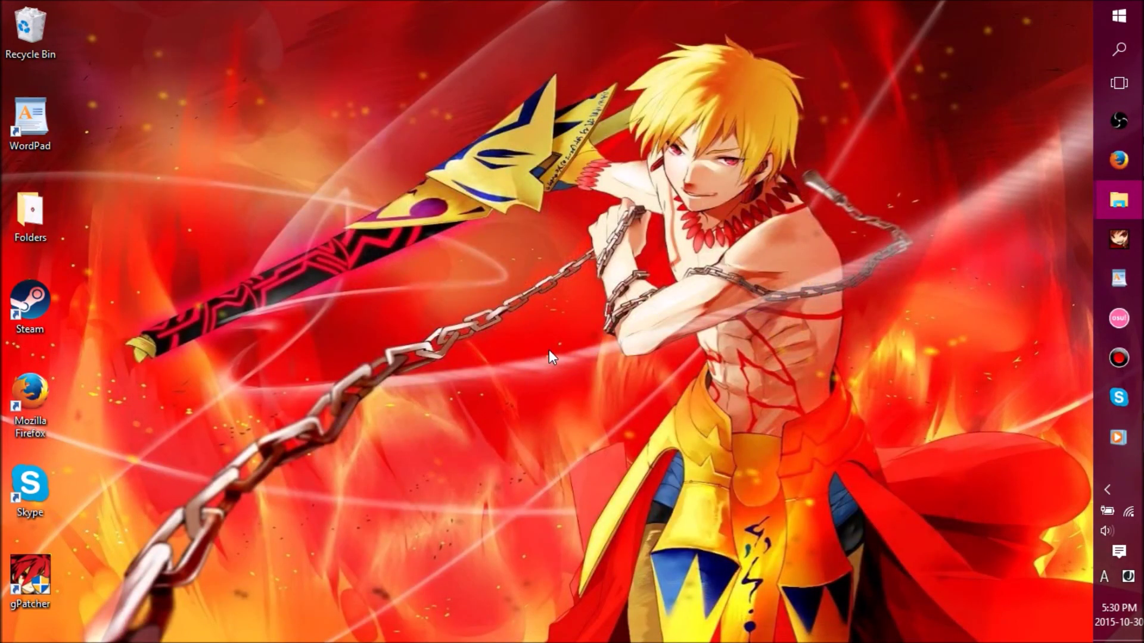
pyautogui.click(1126, 398)
# - View your Skype profile, minimize Skype, then close Firefox from its taskbar preview
pyautogui.click(703, 70)
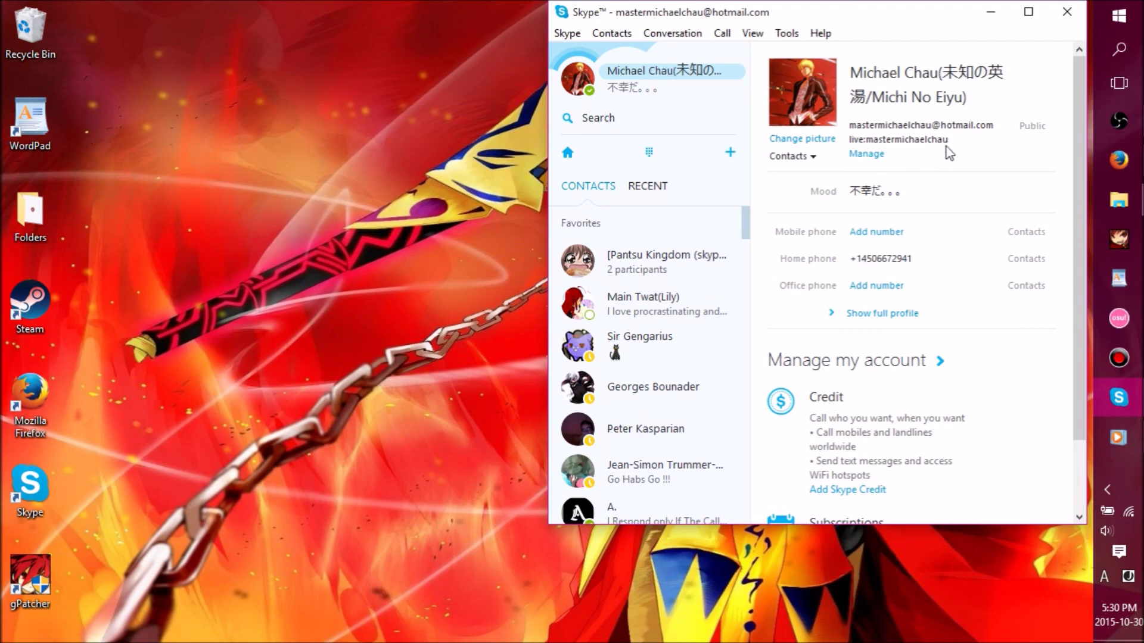
pyautogui.click(998, 17)
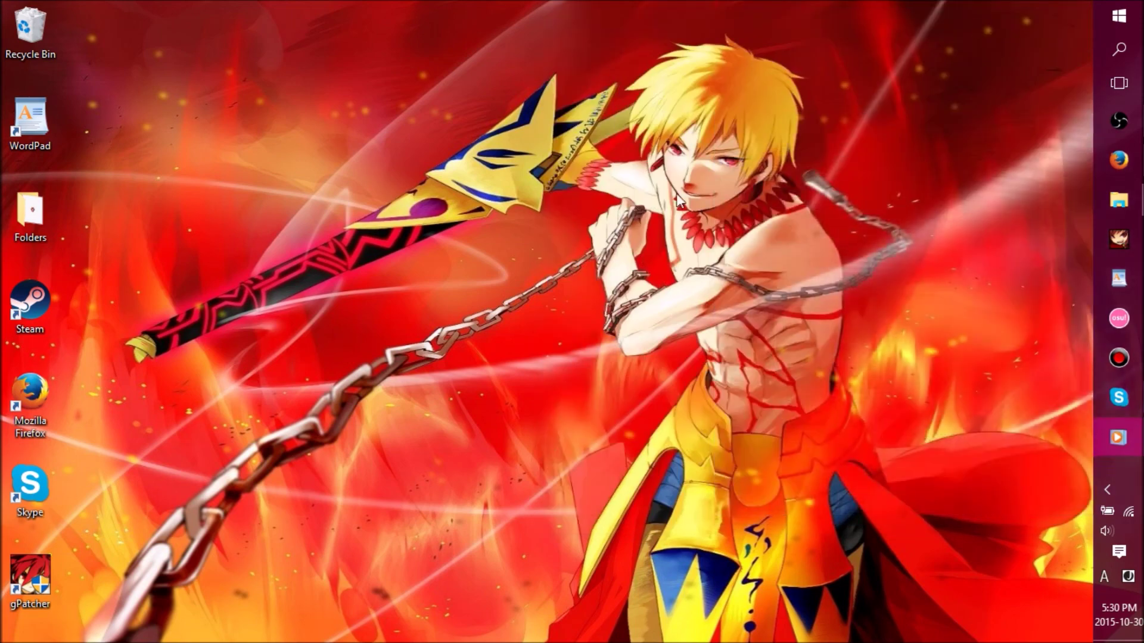
pyautogui.click(1119, 398)
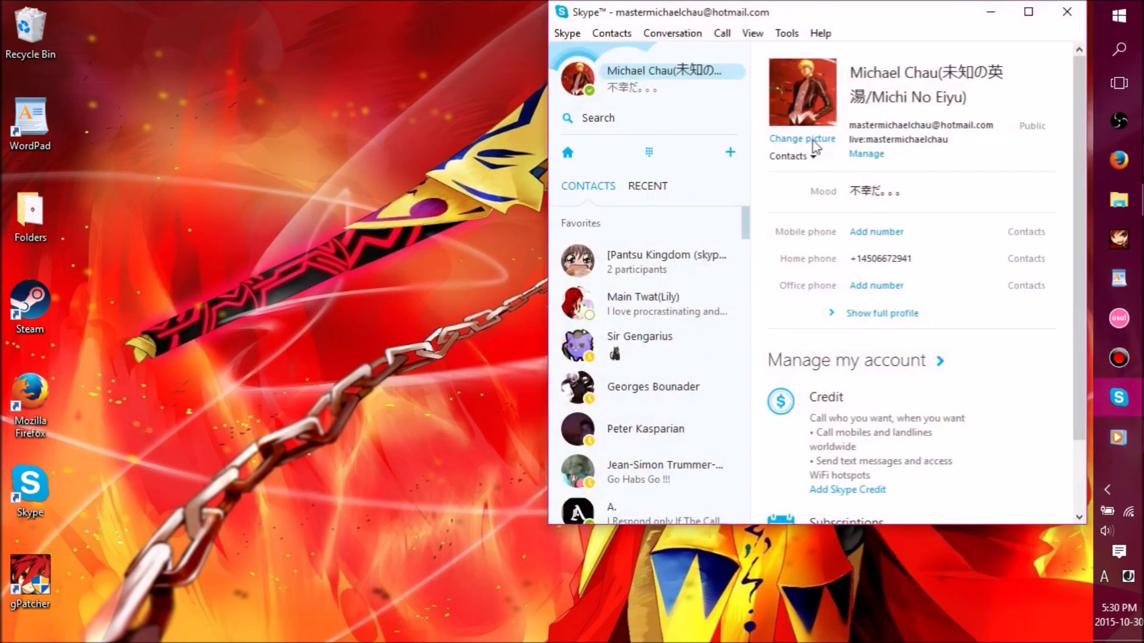
pyautogui.click(992, 13)
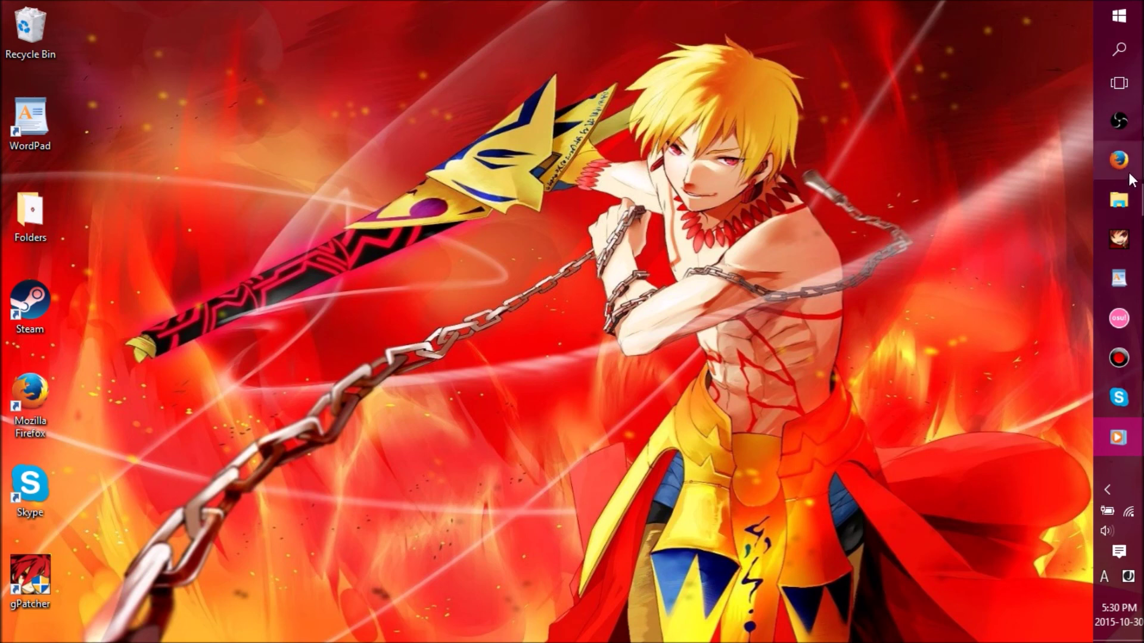
pyautogui.moveTo(1128, 173)
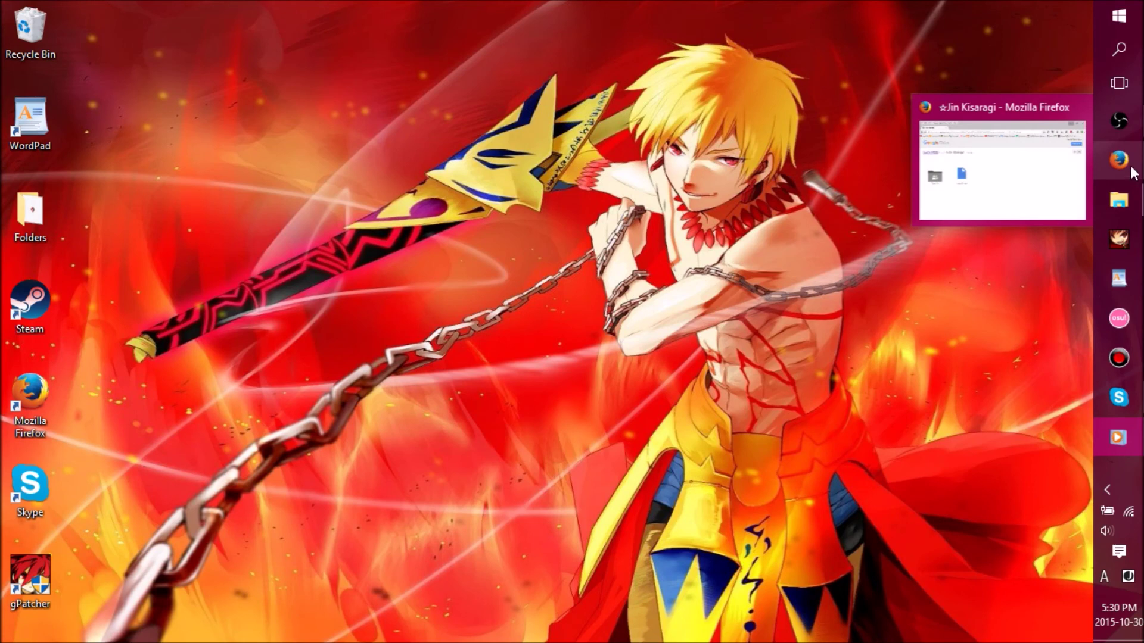
pyautogui.click(1080, 106)
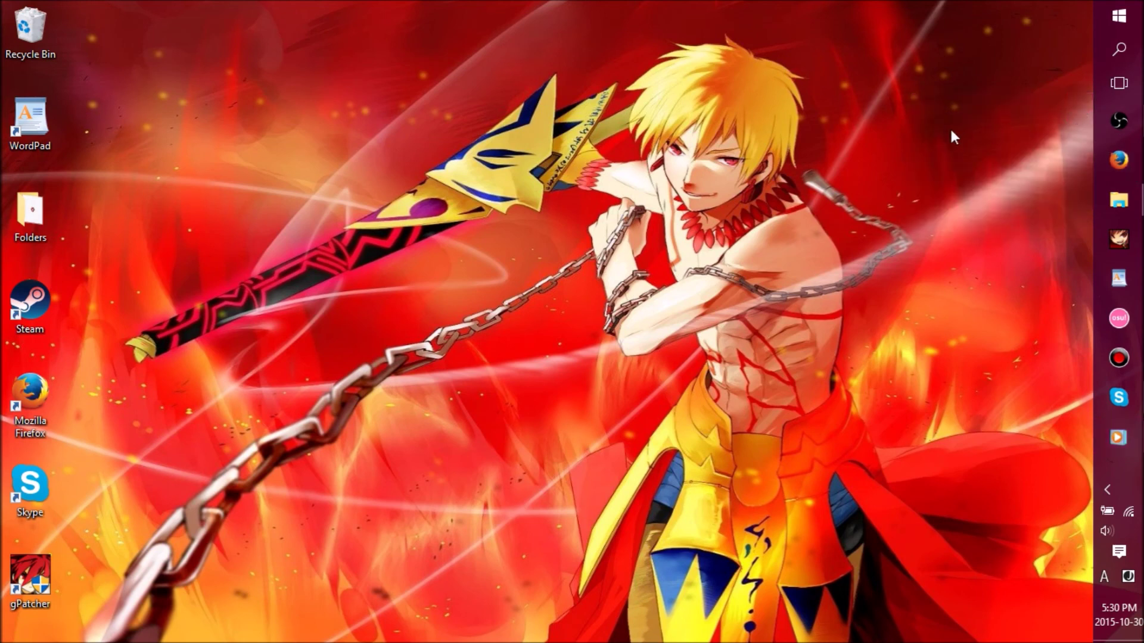